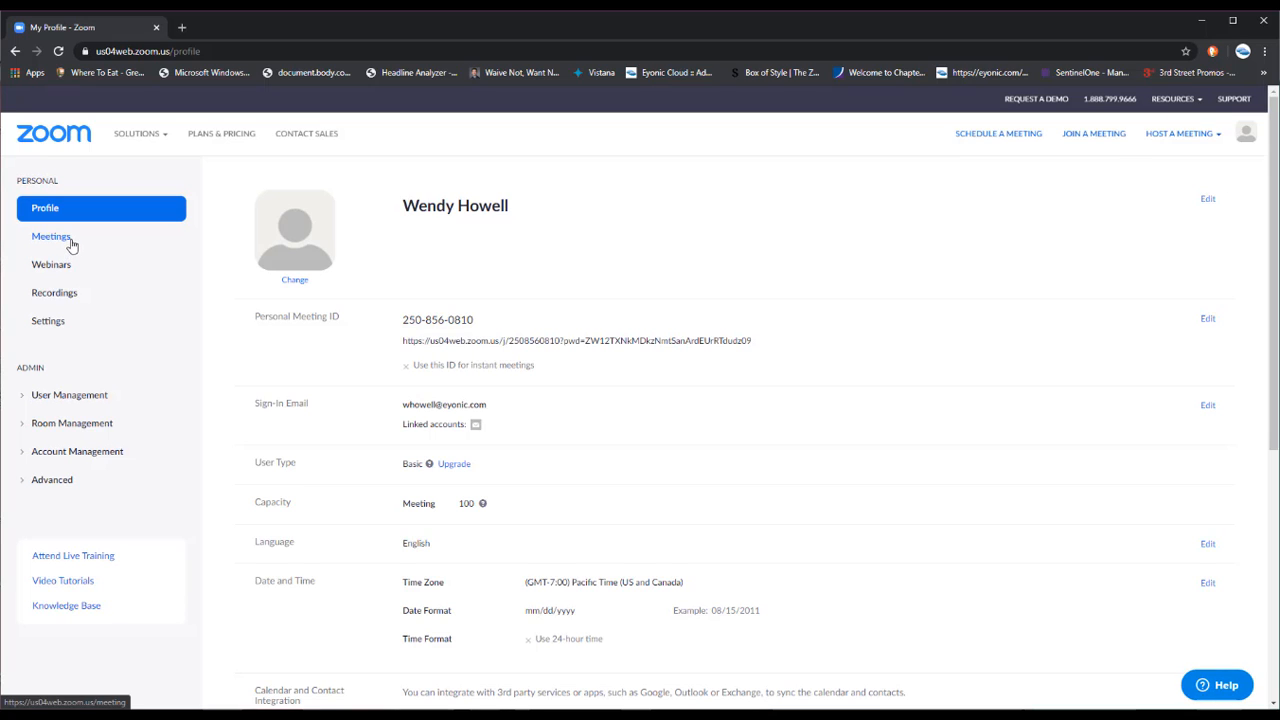
# Open the account's Settings page and scroll through the Meeting settings options
pyautogui.click(57, 323)
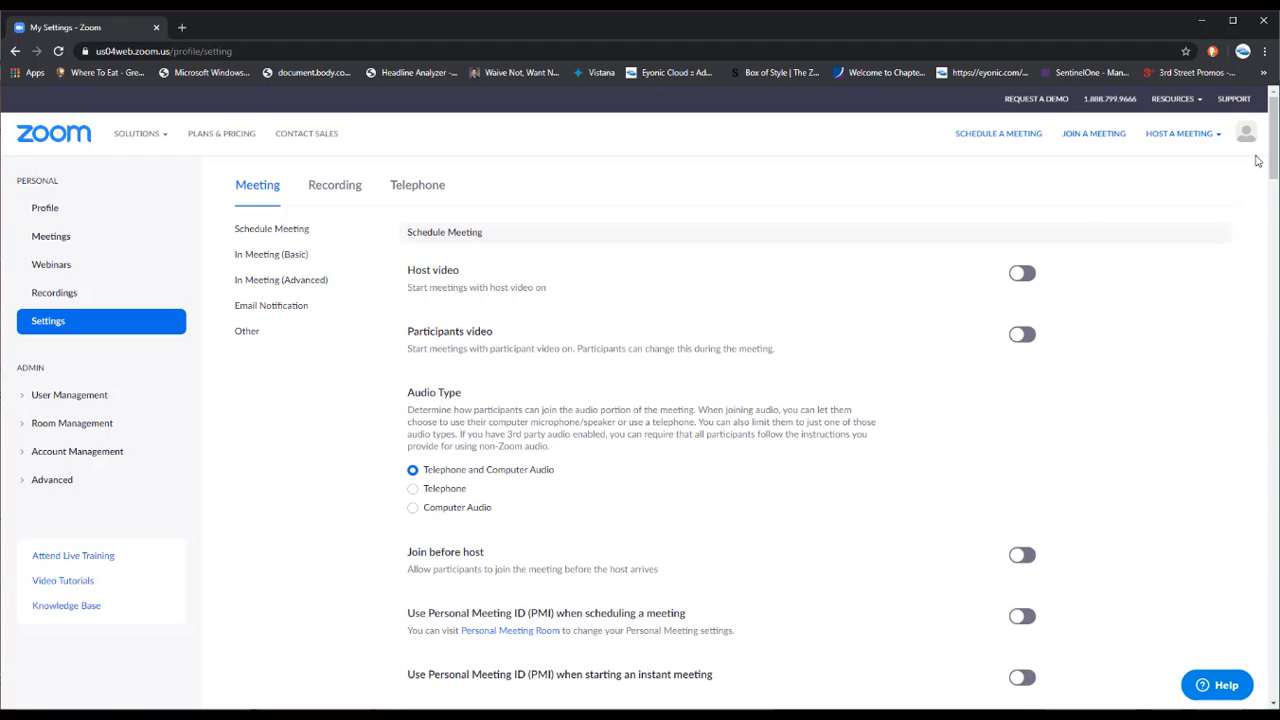
pyautogui.moveTo(1275, 150)
pyautogui.mouseDown()
pyautogui.moveTo(1266, 275)
pyautogui.moveTo(1266, 172)
pyautogui.mouseUp()
# Jump to In Meeting (Basic) and toggle File transfer off, then back on
pyautogui.click(265, 257)
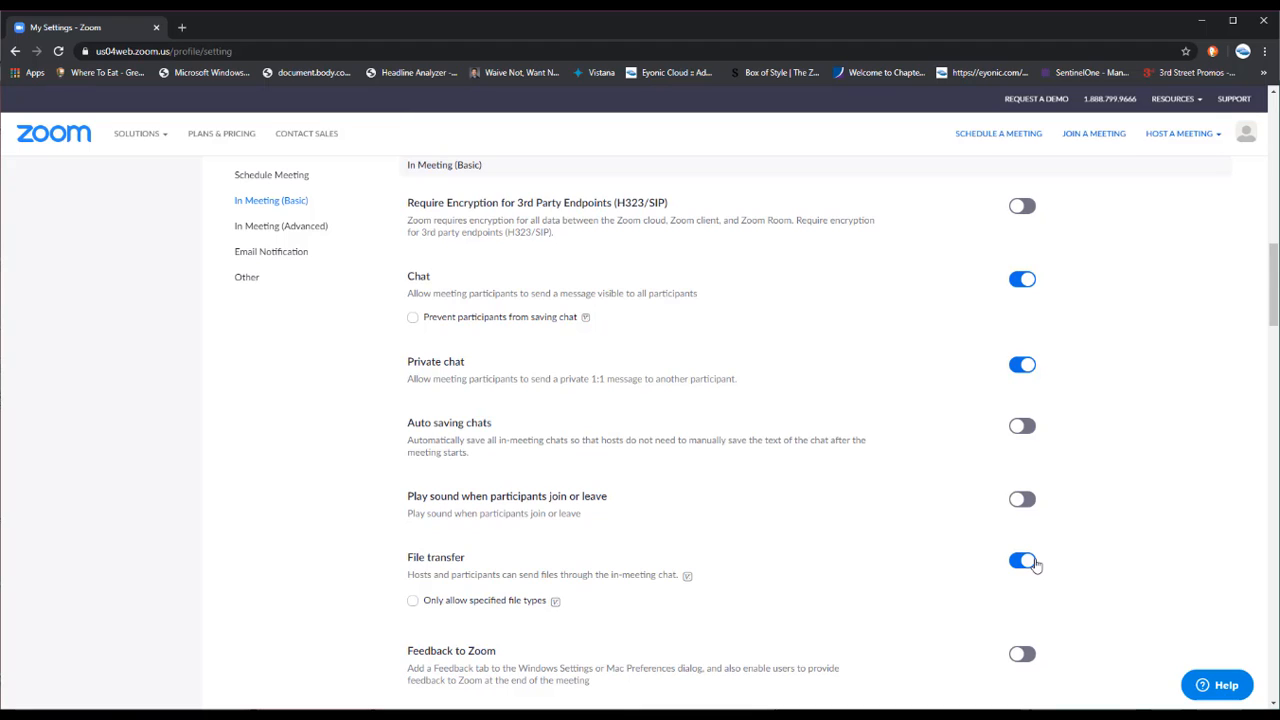
pyautogui.click(1035, 564)
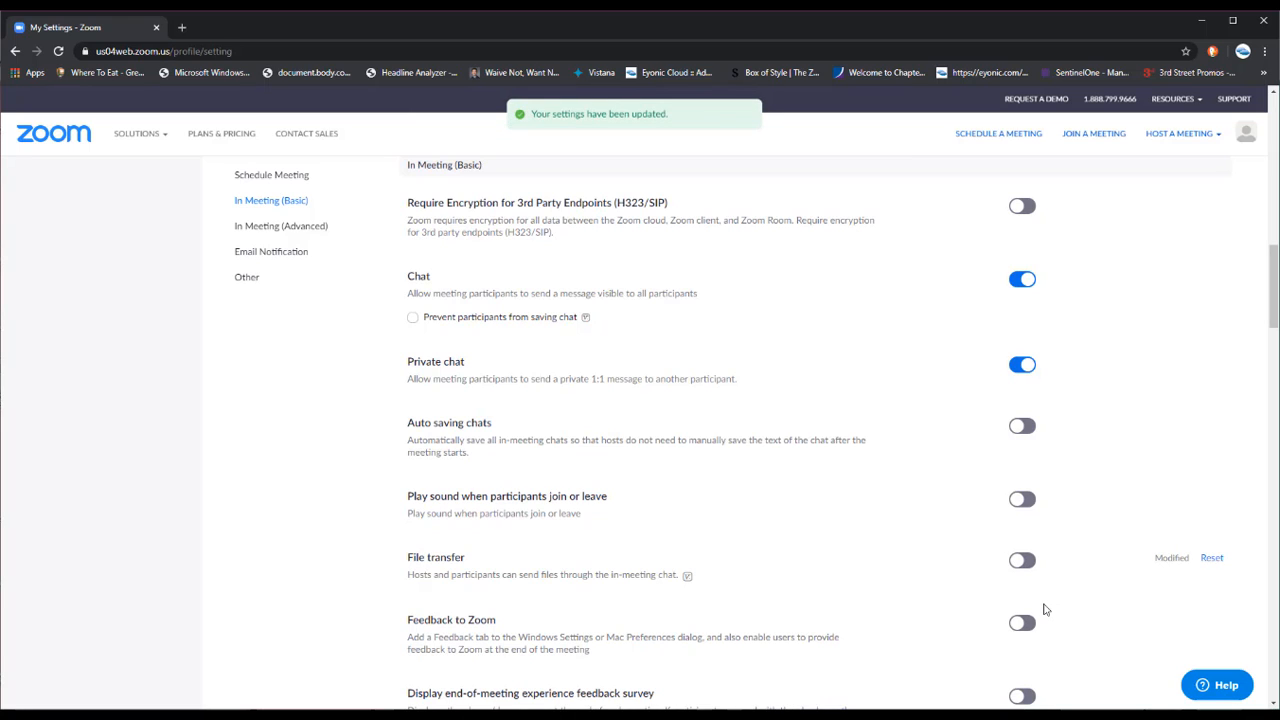
pyautogui.click(1024, 566)
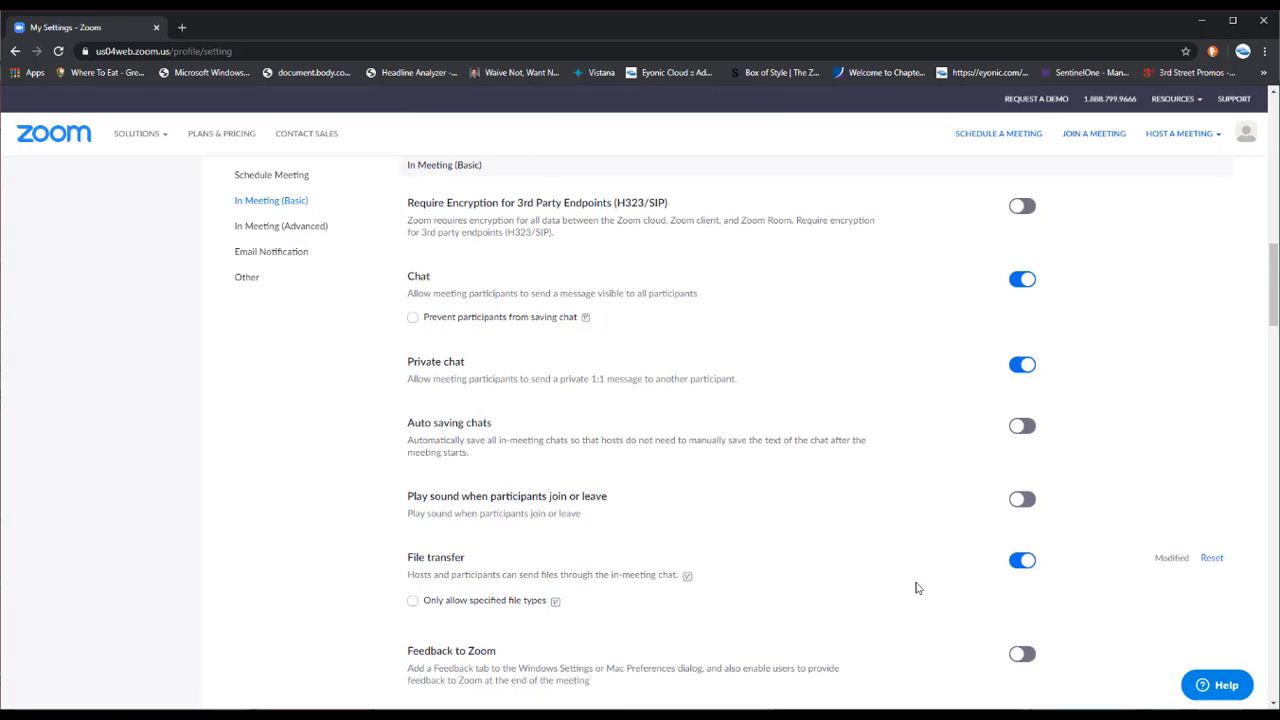
# Set the Screen sharing option 'Who can share?' to Host Only
pyautogui.scroll(-2, 871, 497)
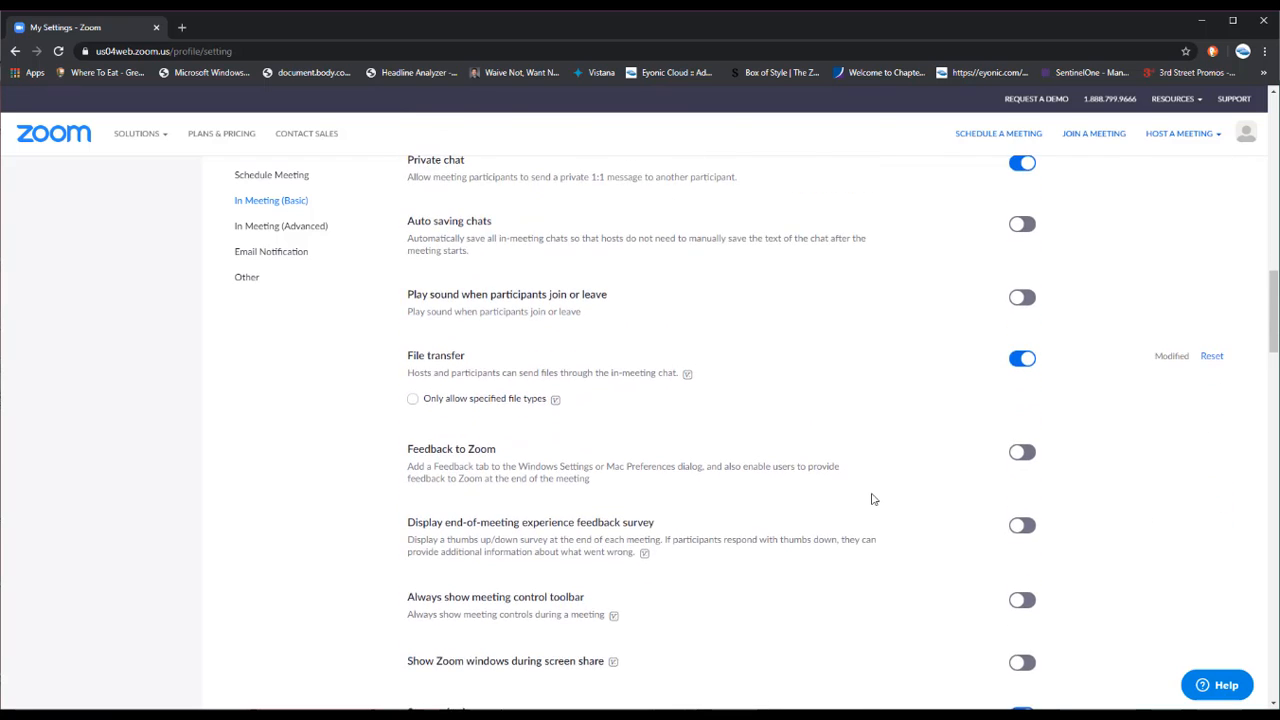
pyautogui.scroll(-3, 871, 497)
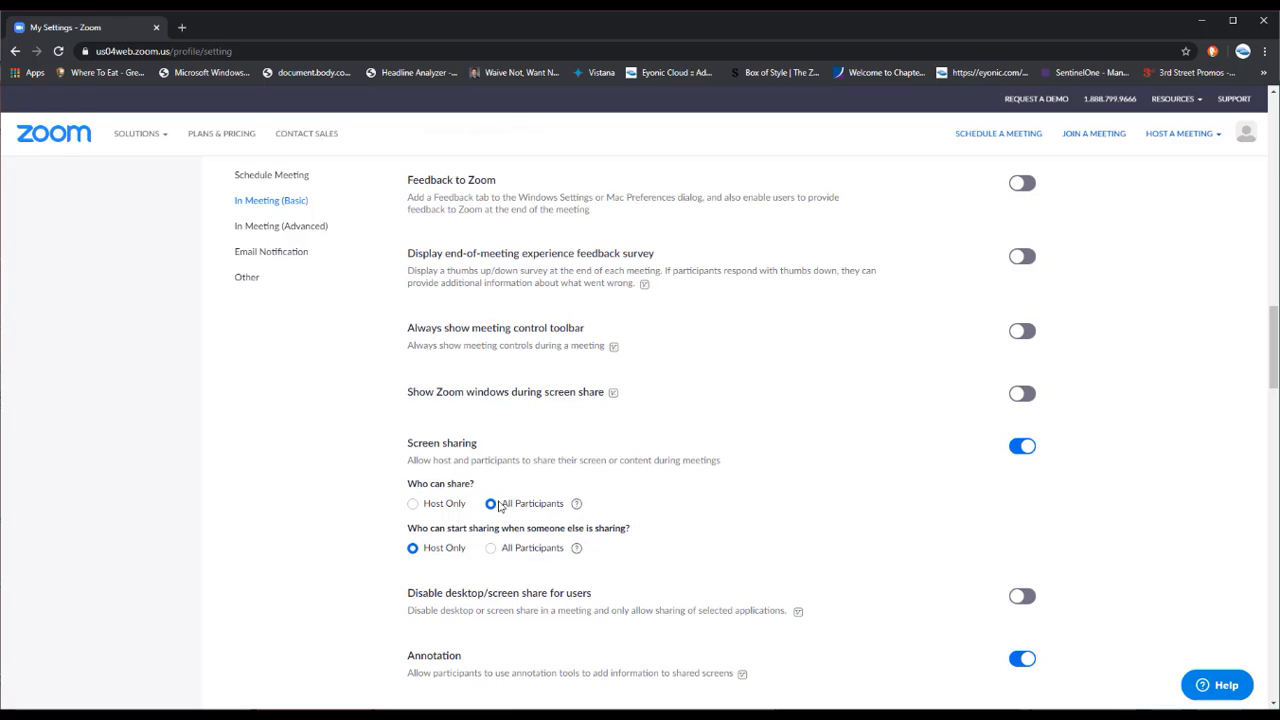
pyautogui.click(413, 504)
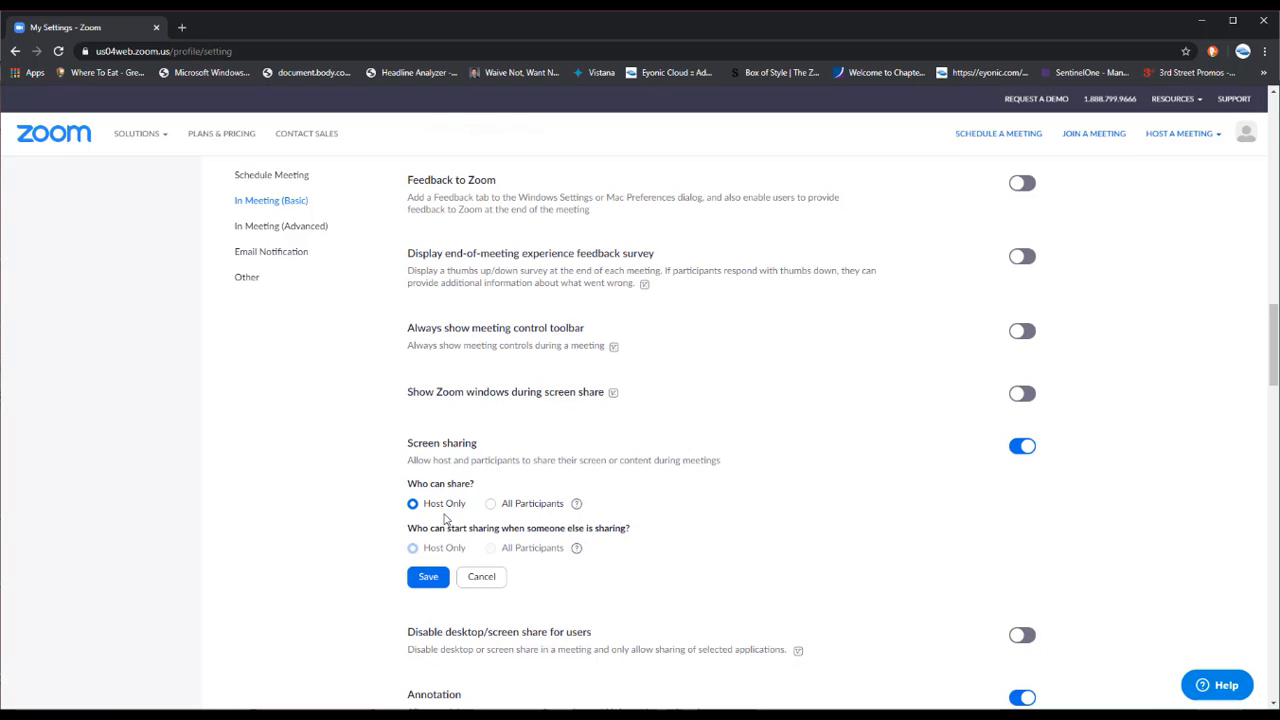
# Switch 'Who can share?' between Host Only and All Participants, ending on All Participants
pyautogui.scroll(2, 253, 323)
pyautogui.scroll(2, 258, 310)
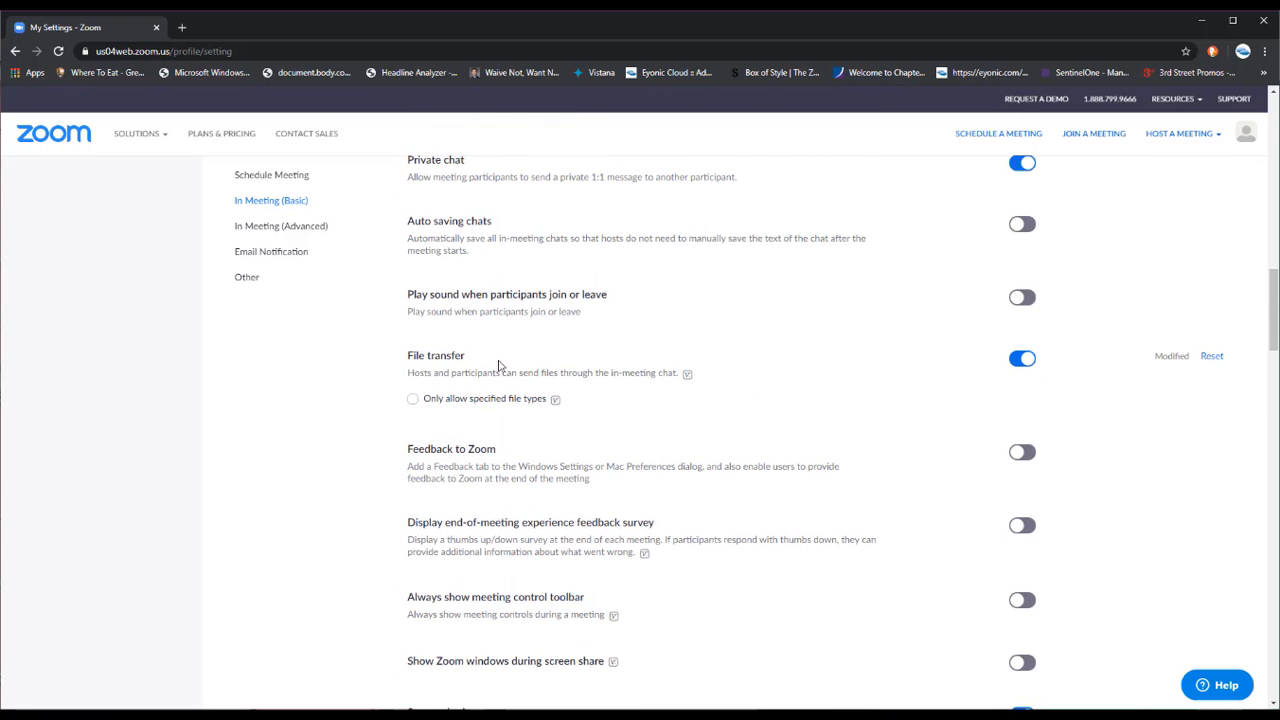
pyautogui.scroll(-4, 500, 363)
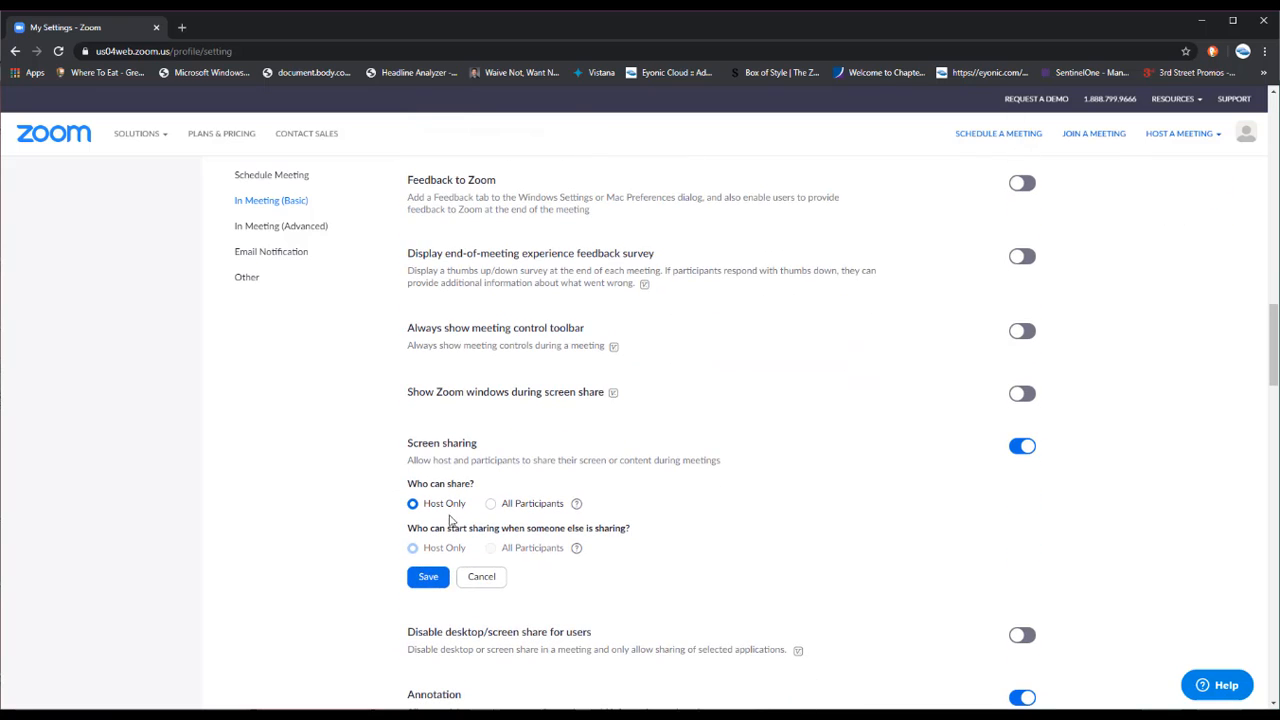
pyautogui.click(495, 505)
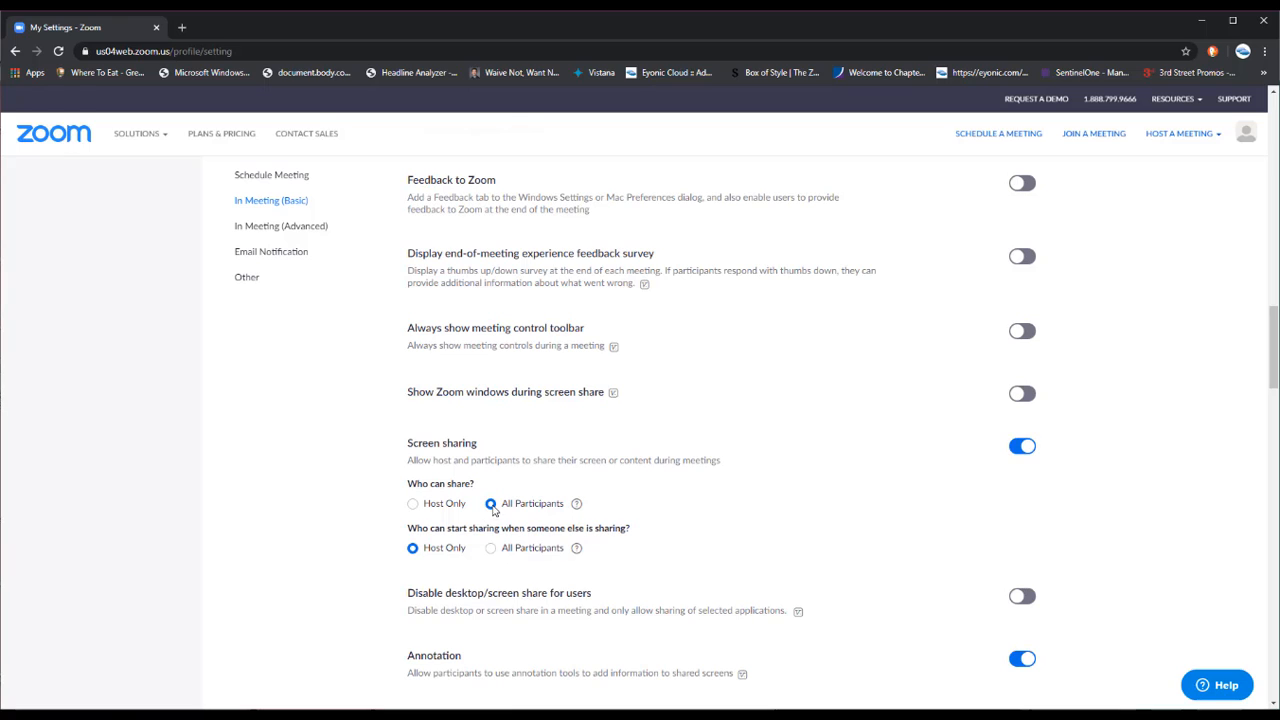
pyautogui.click(416, 506)
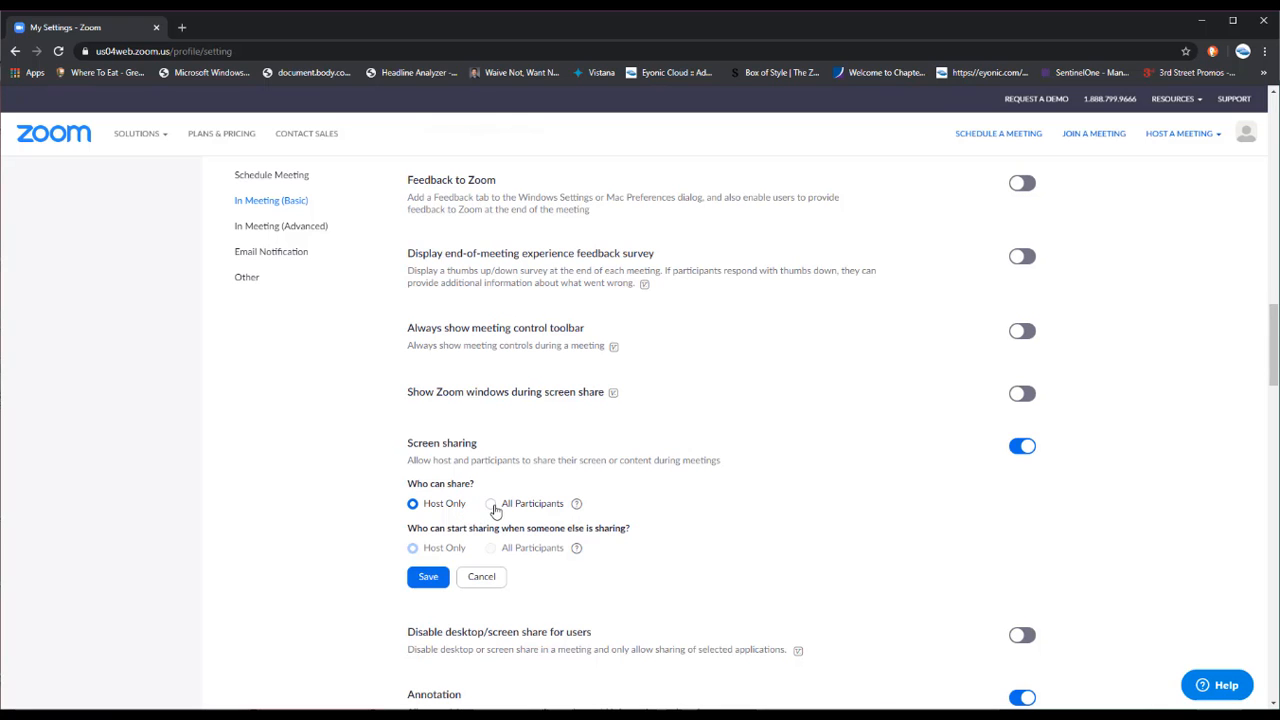
pyautogui.click(490, 504)
pyautogui.scroll(12, 658, 493)
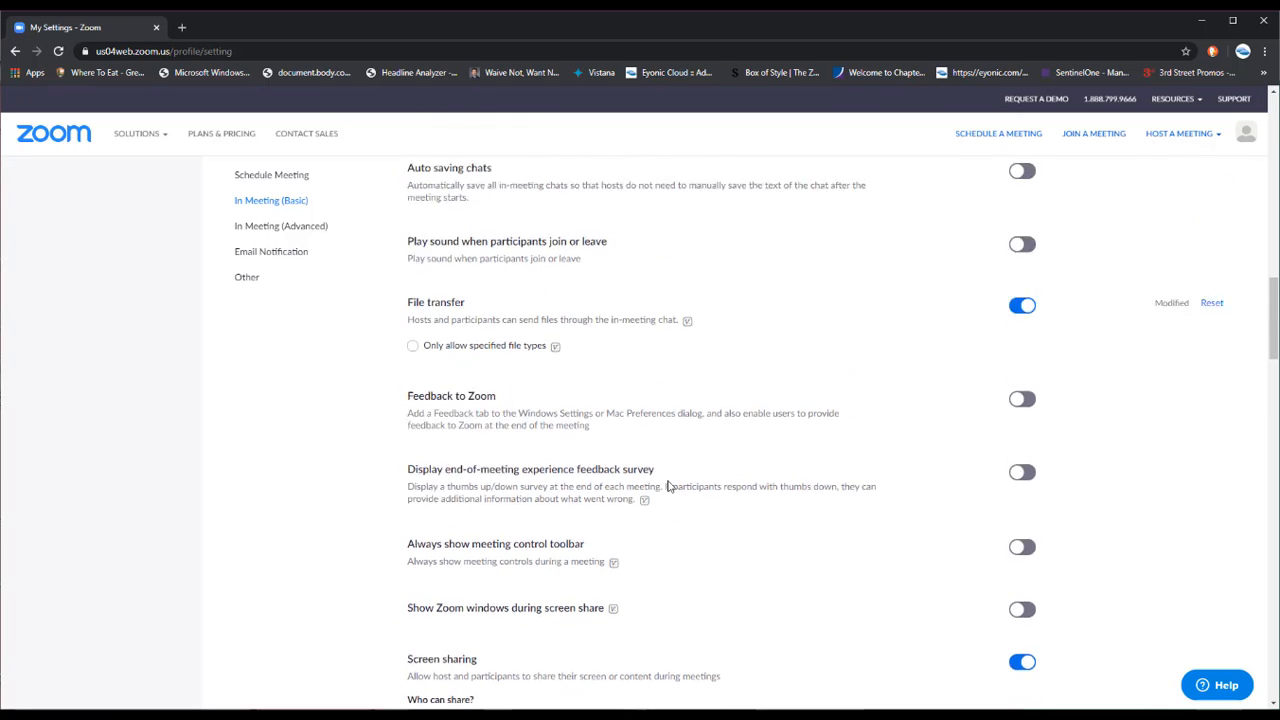
pyautogui.scroll(3, 668, 486)
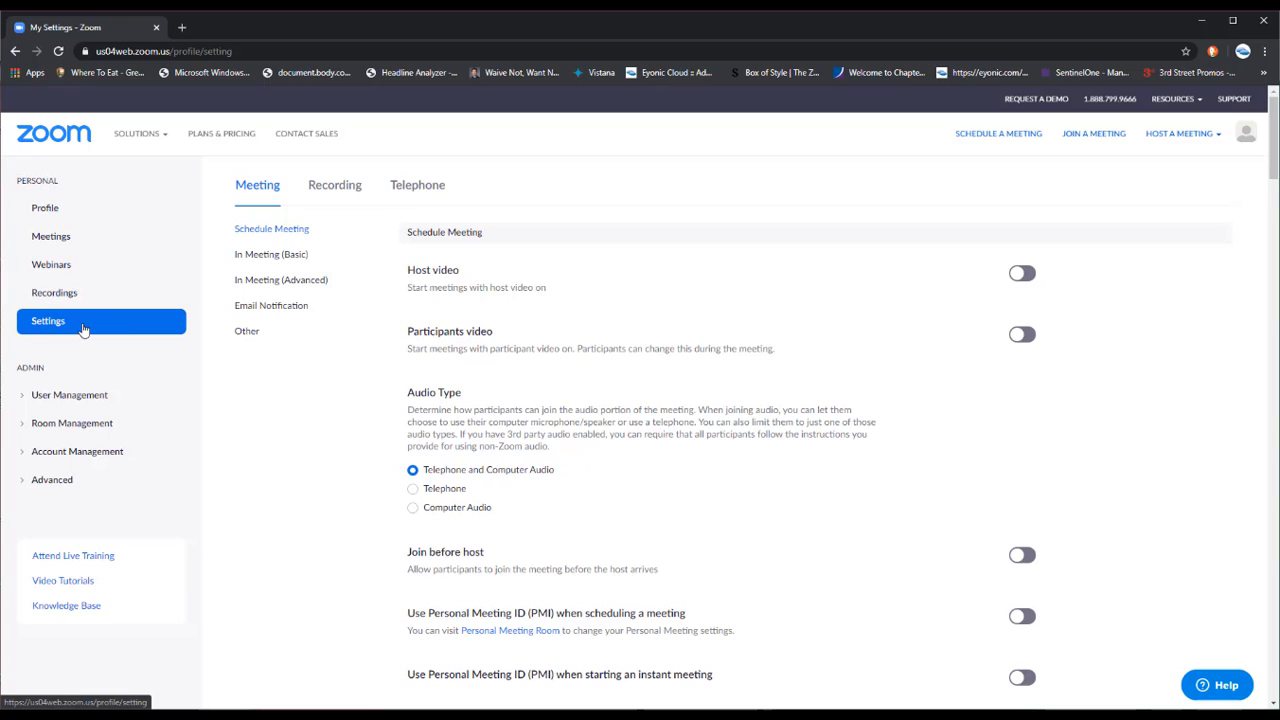
# Schedule a new meeting from the Meetings page with the topic 'Practice Meeting'
pyautogui.click(51, 240)
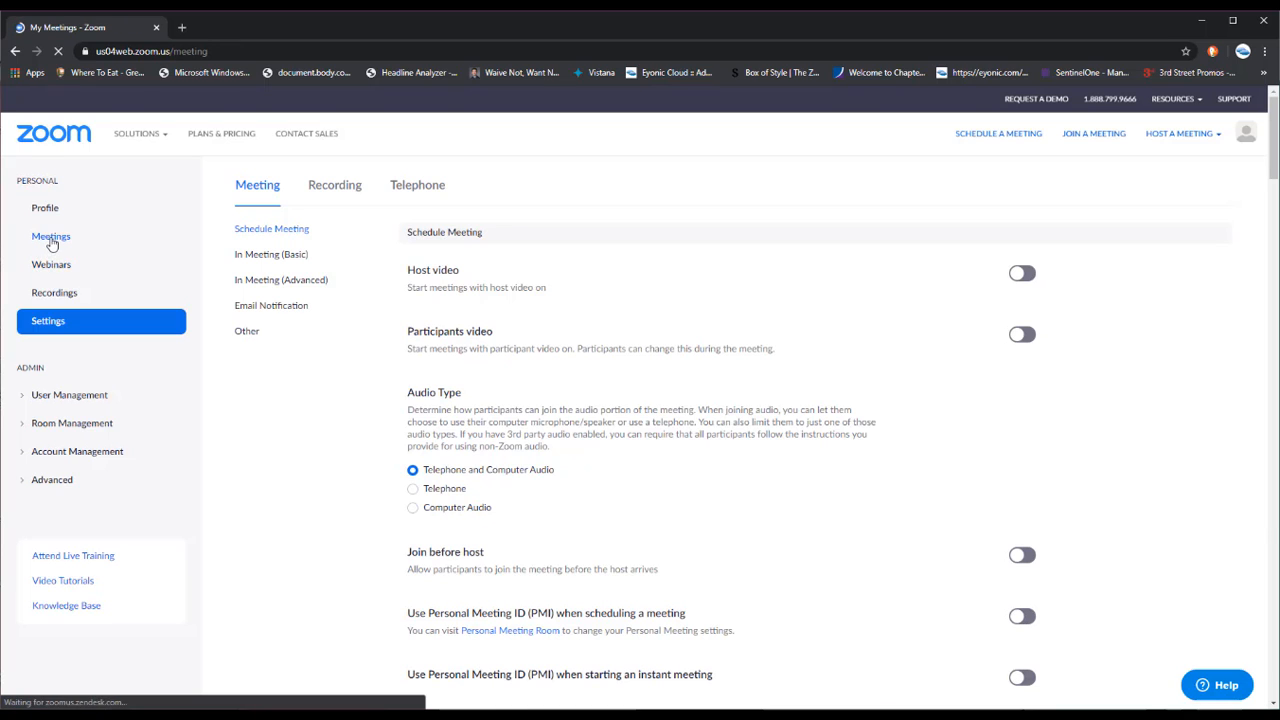
pyautogui.click(313, 238)
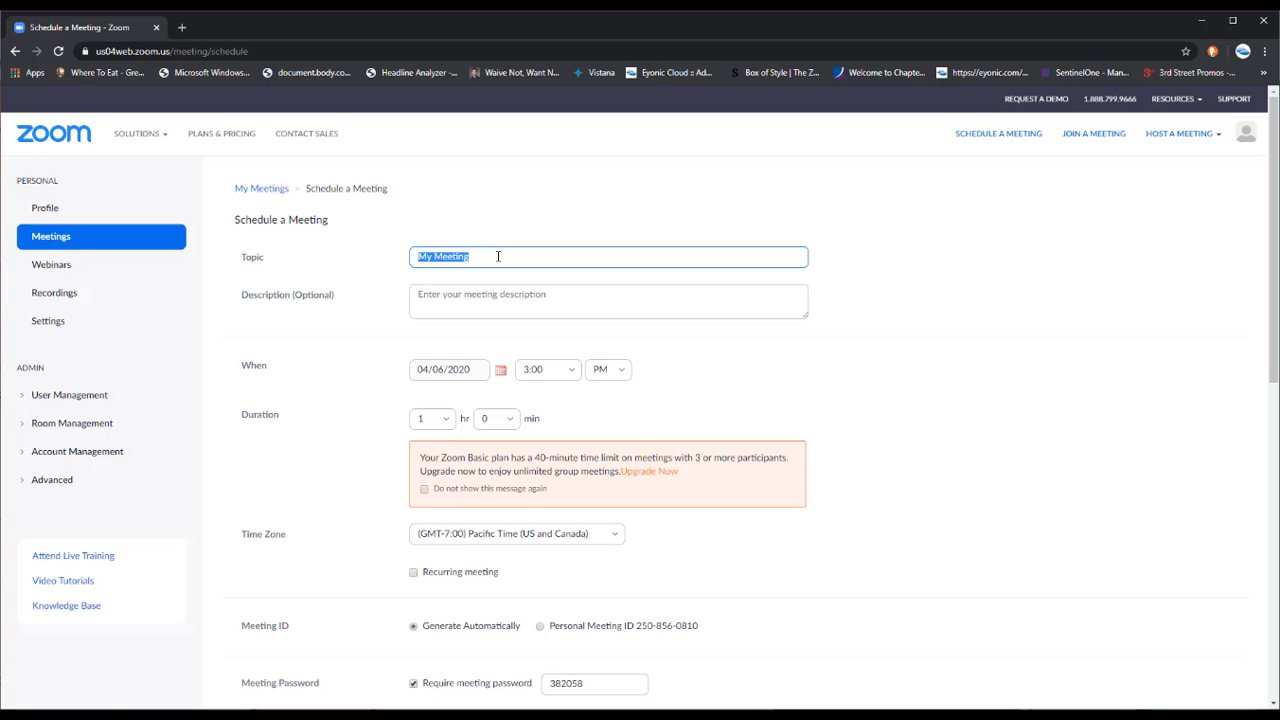
pyautogui.write('Practice Meeting')
pyautogui.scroll(-1, 600, 306)
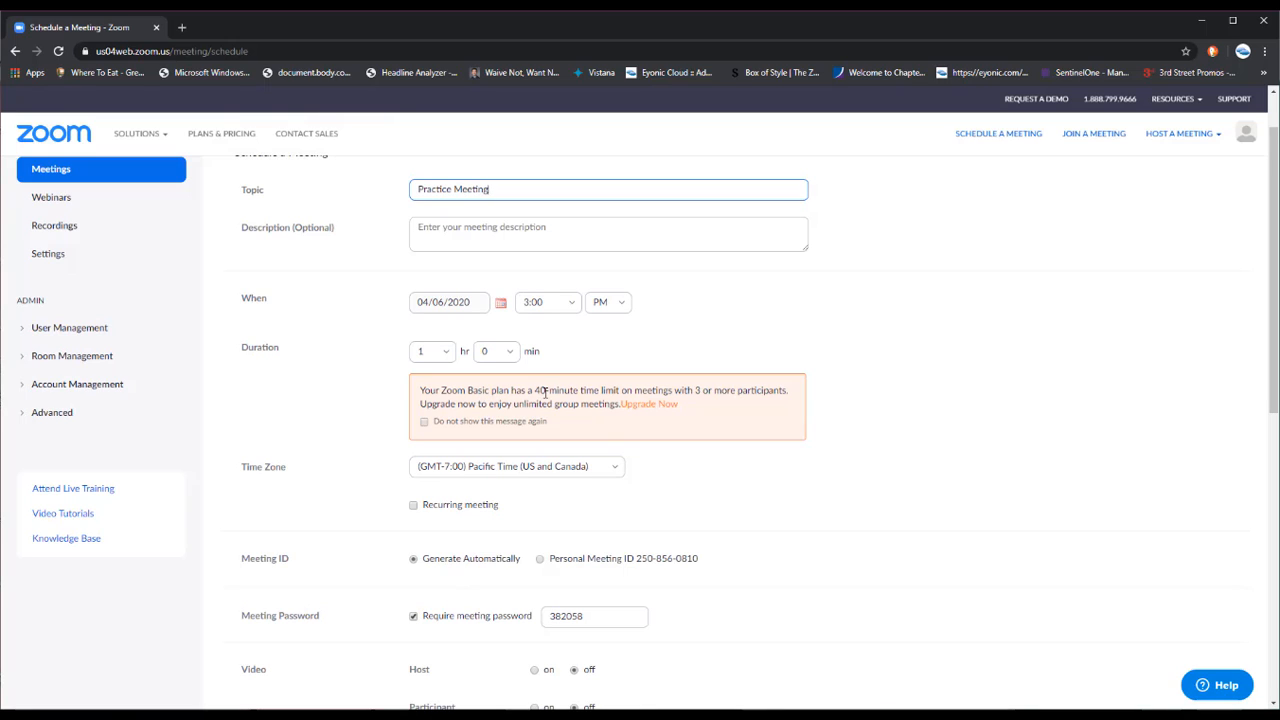
pyautogui.moveTo(535, 392); pyautogui.dragTo(622, 396)
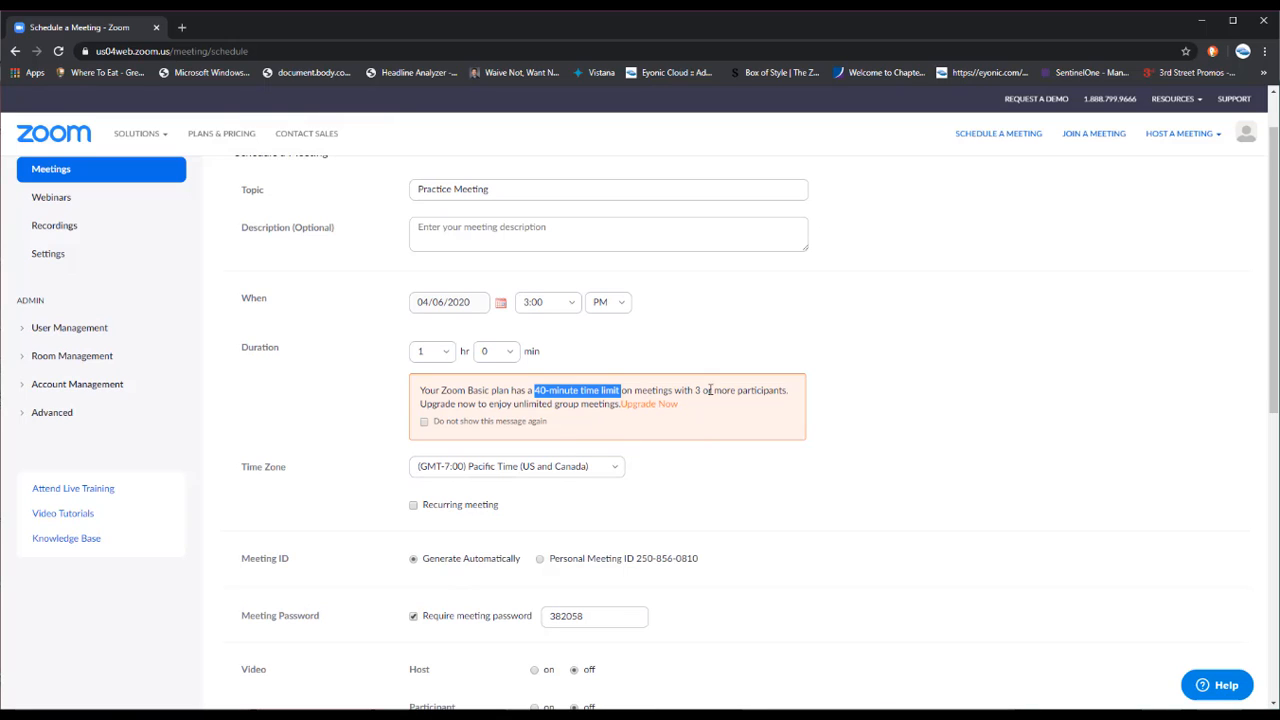
pyautogui.moveTo(697, 389); pyautogui.dragTo(779, 389)
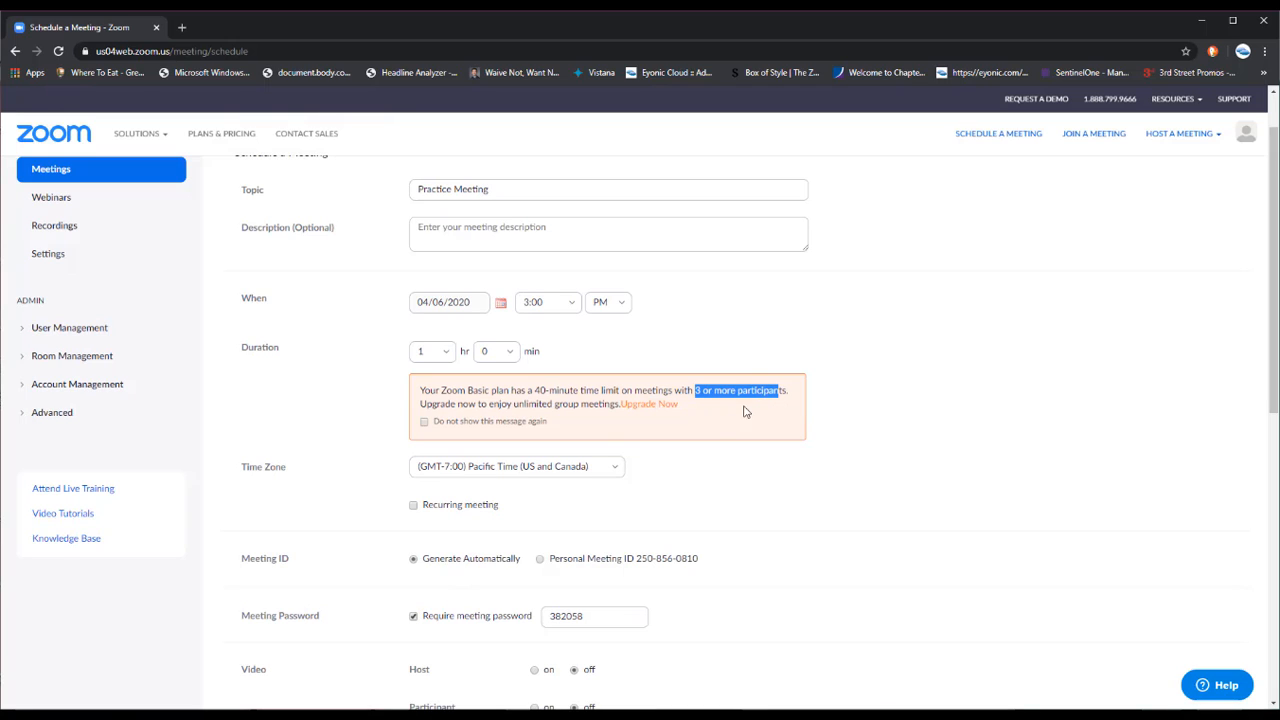
pyautogui.click(228, 137)
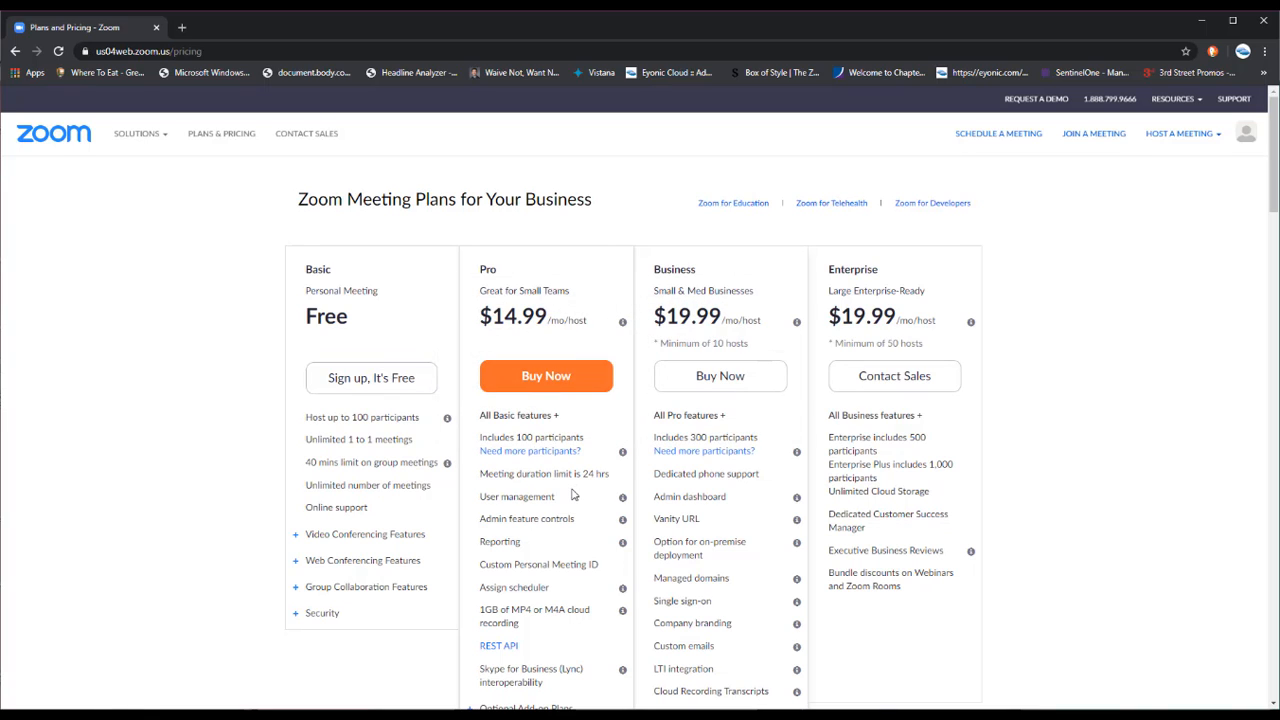
pyautogui.moveTo(555, 474); pyautogui.dragTo(610, 476)
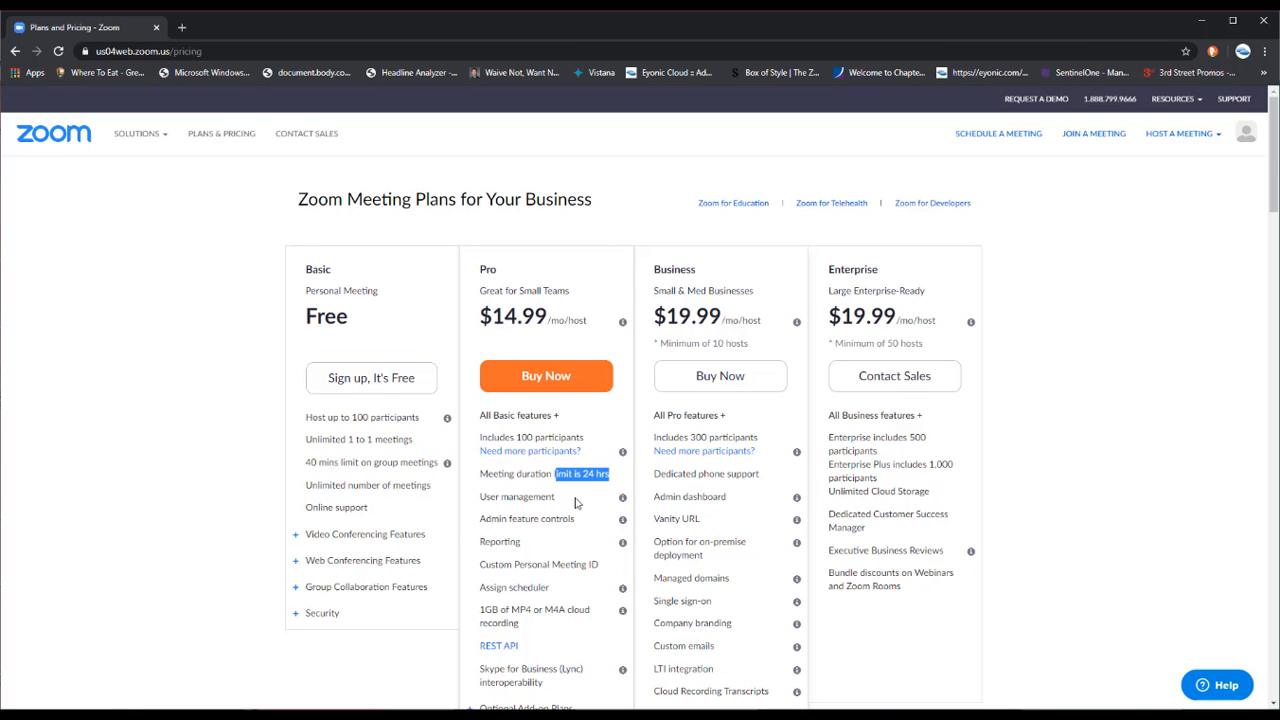
pyautogui.click(573, 497)
pyautogui.moveTo(319, 463); pyautogui.dragTo(361, 465)
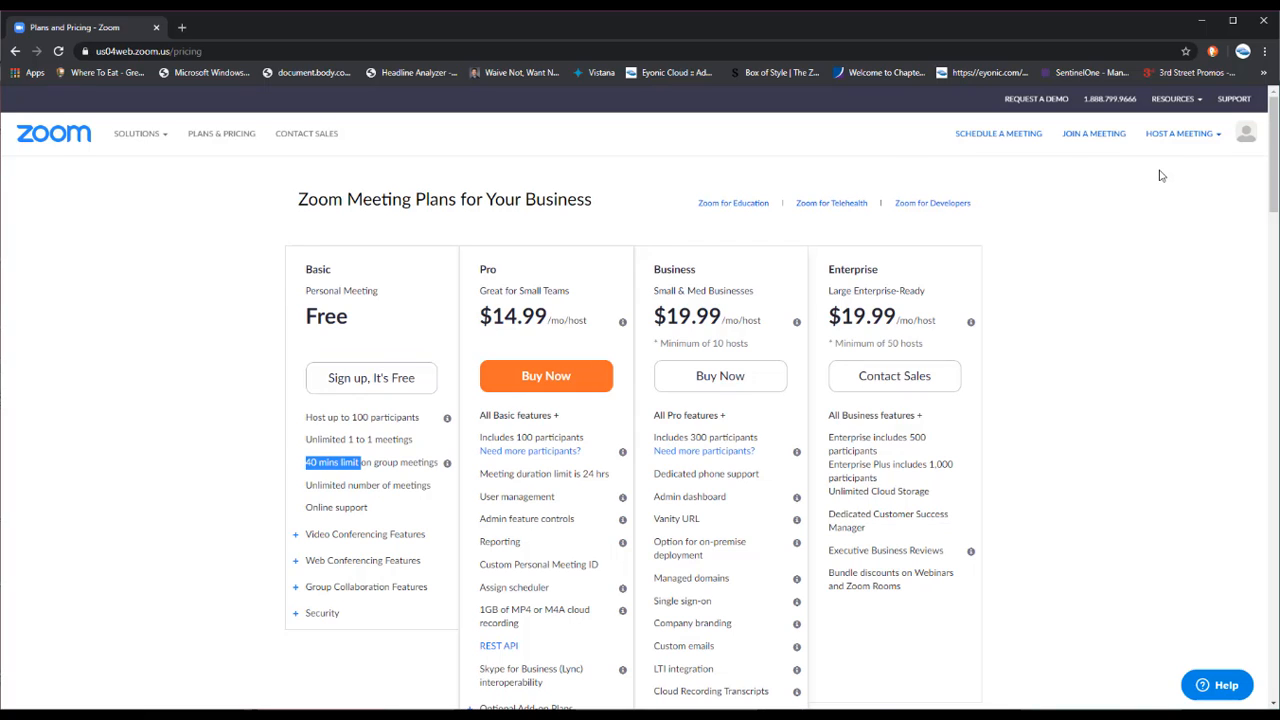
pyautogui.click(15, 51)
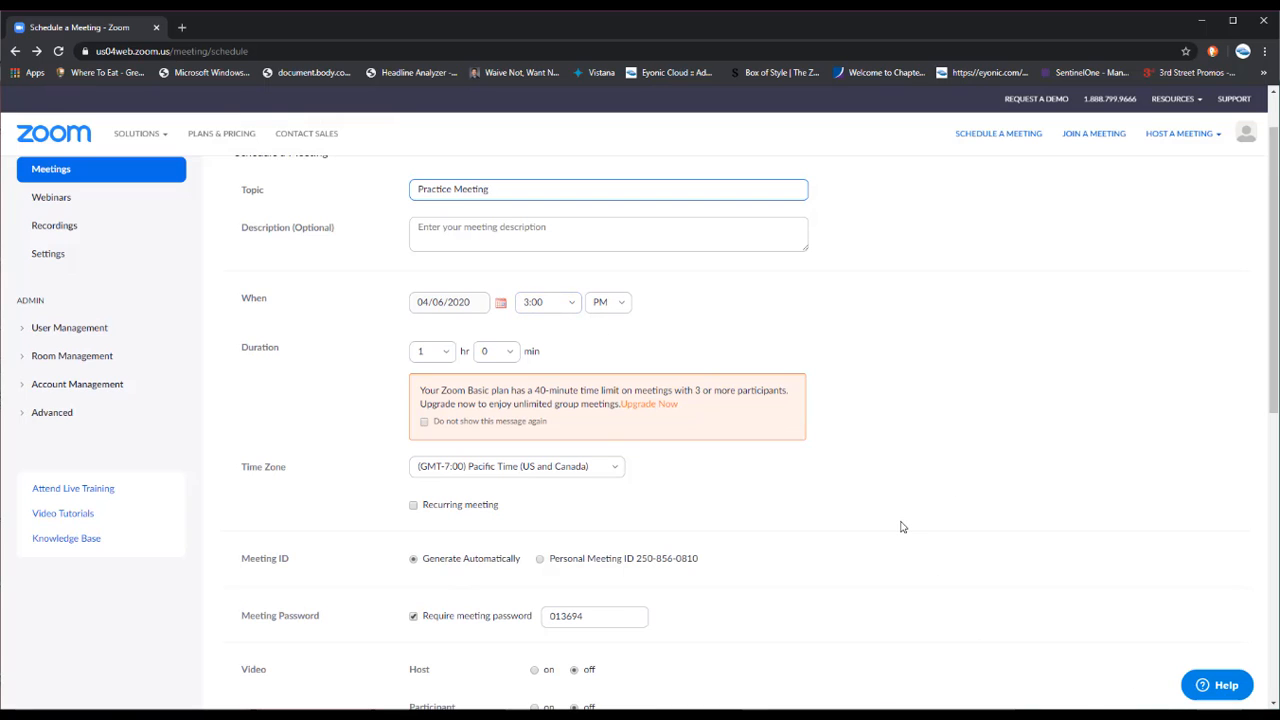
pyautogui.scroll(-2, 877, 514)
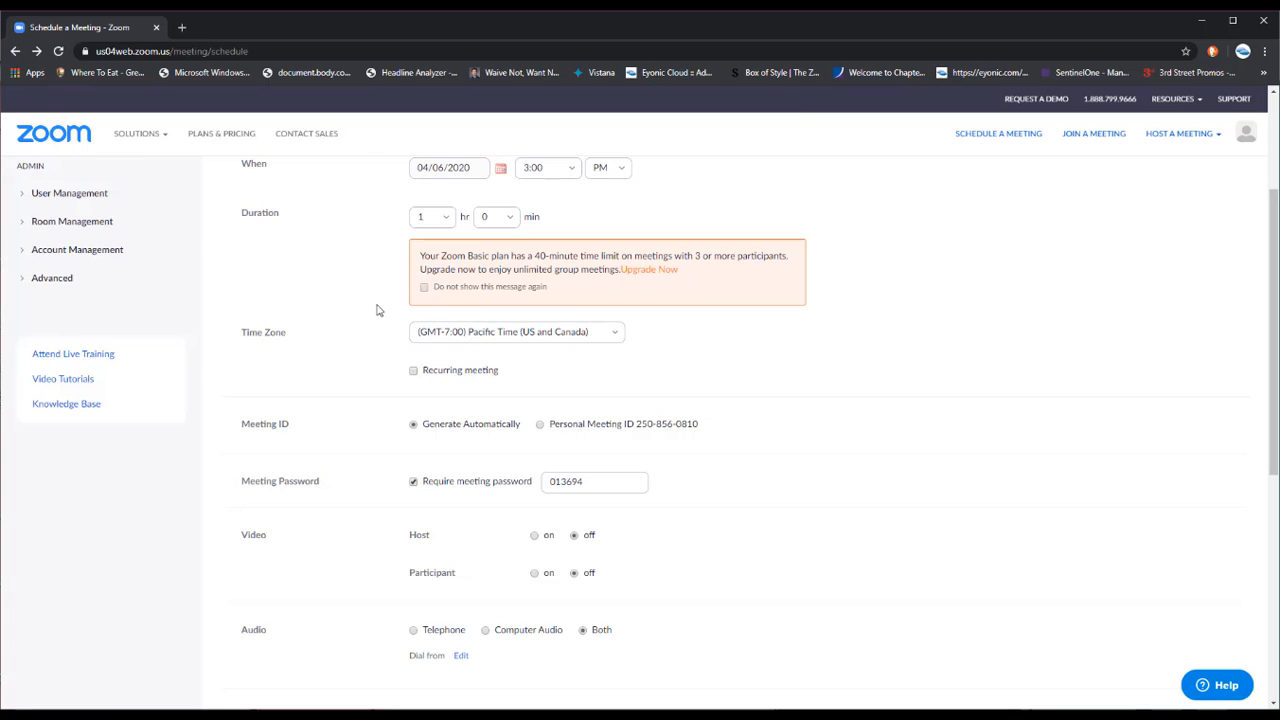
pyautogui.scroll(3, 377, 310)
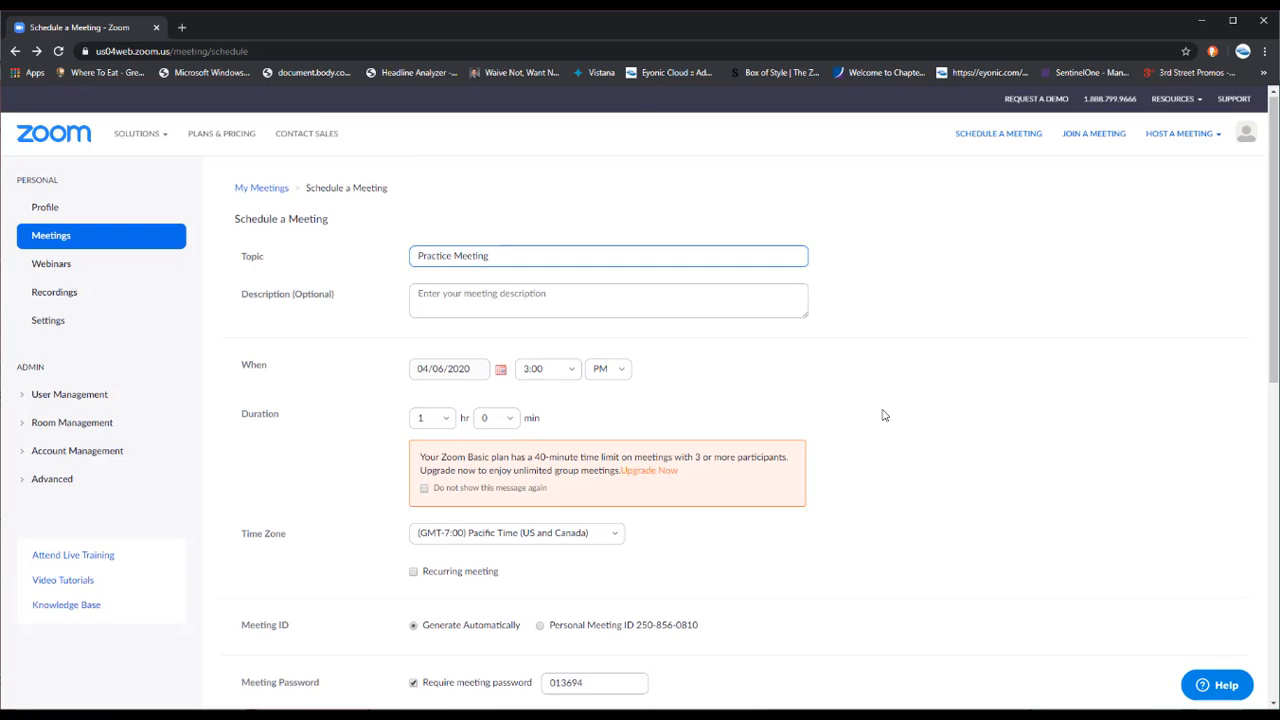
pyautogui.scroll(-3, 880, 414)
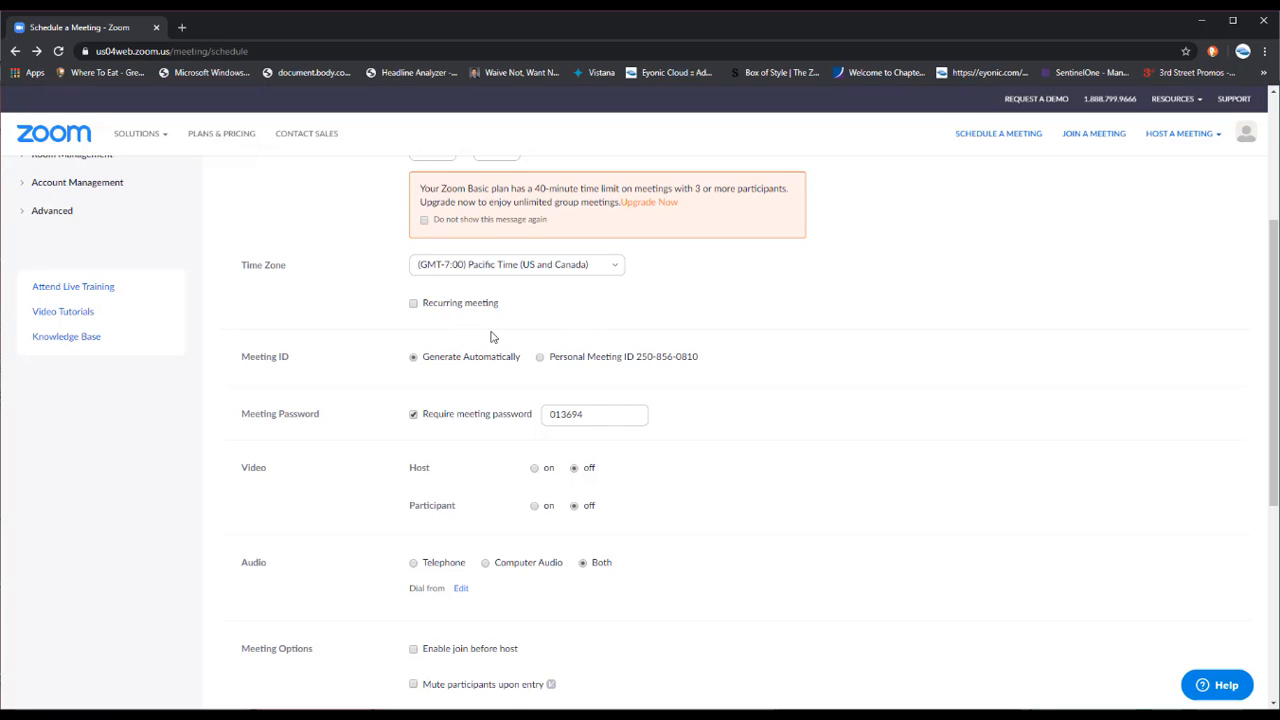
pyautogui.scroll(-1, 506, 378)
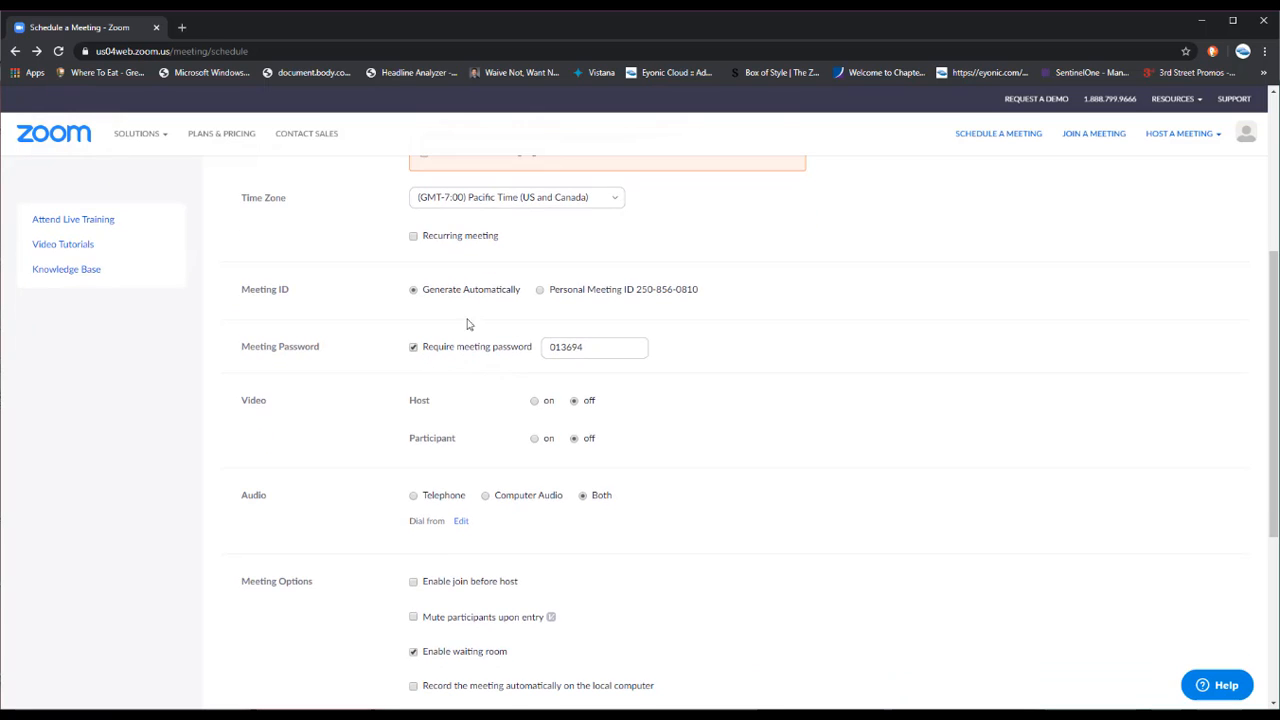
pyautogui.scroll(-1, 440, 300)
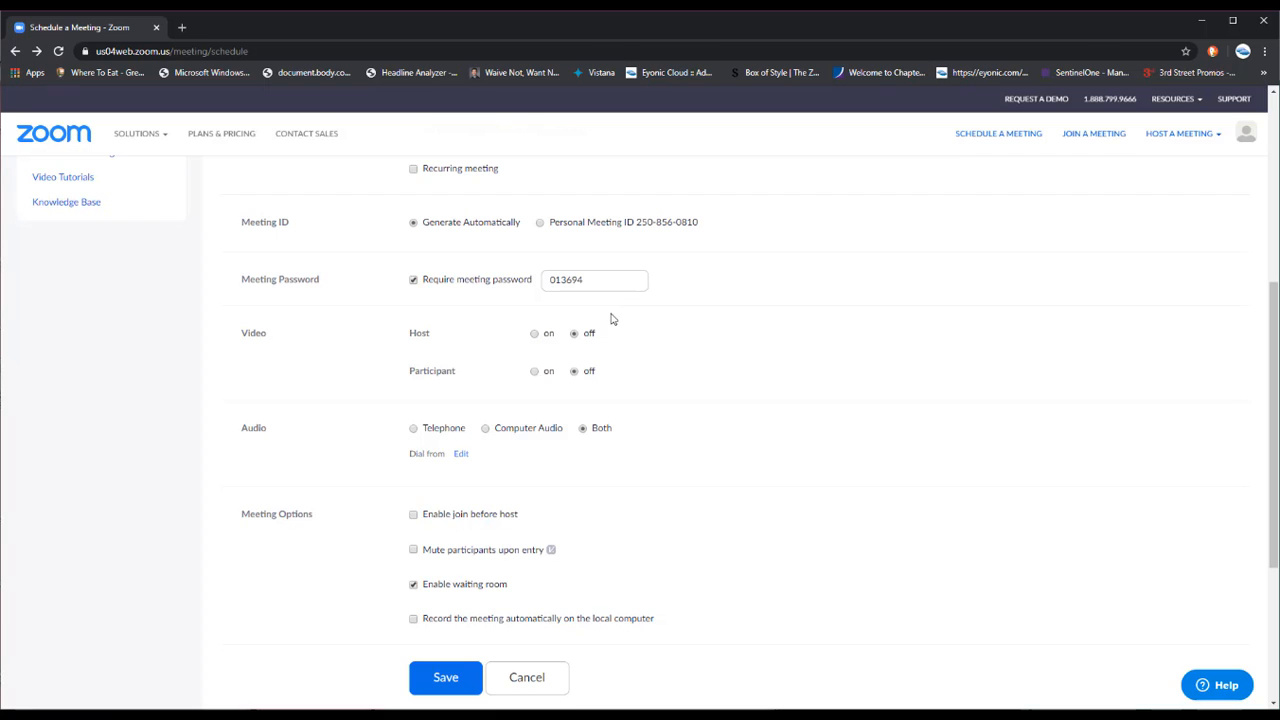
pyautogui.scroll(1, 688, 347)
pyautogui.scroll(3, 688, 347)
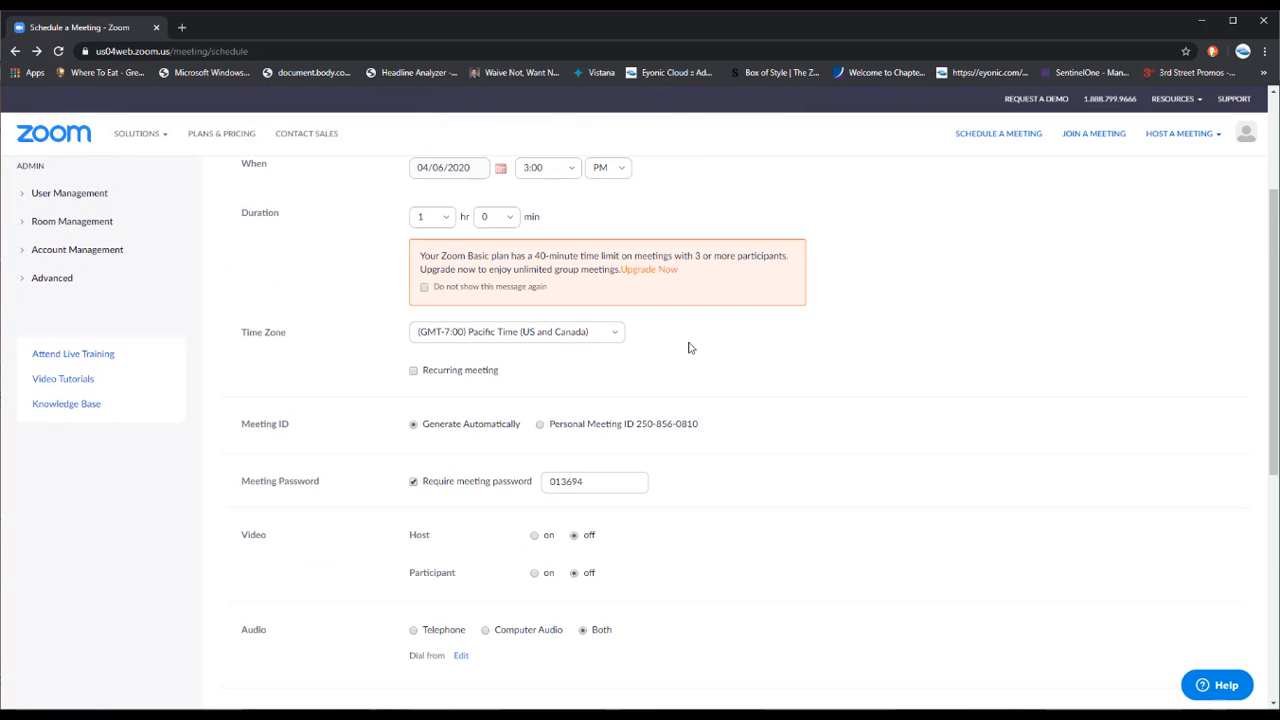
pyautogui.scroll(2, 688, 347)
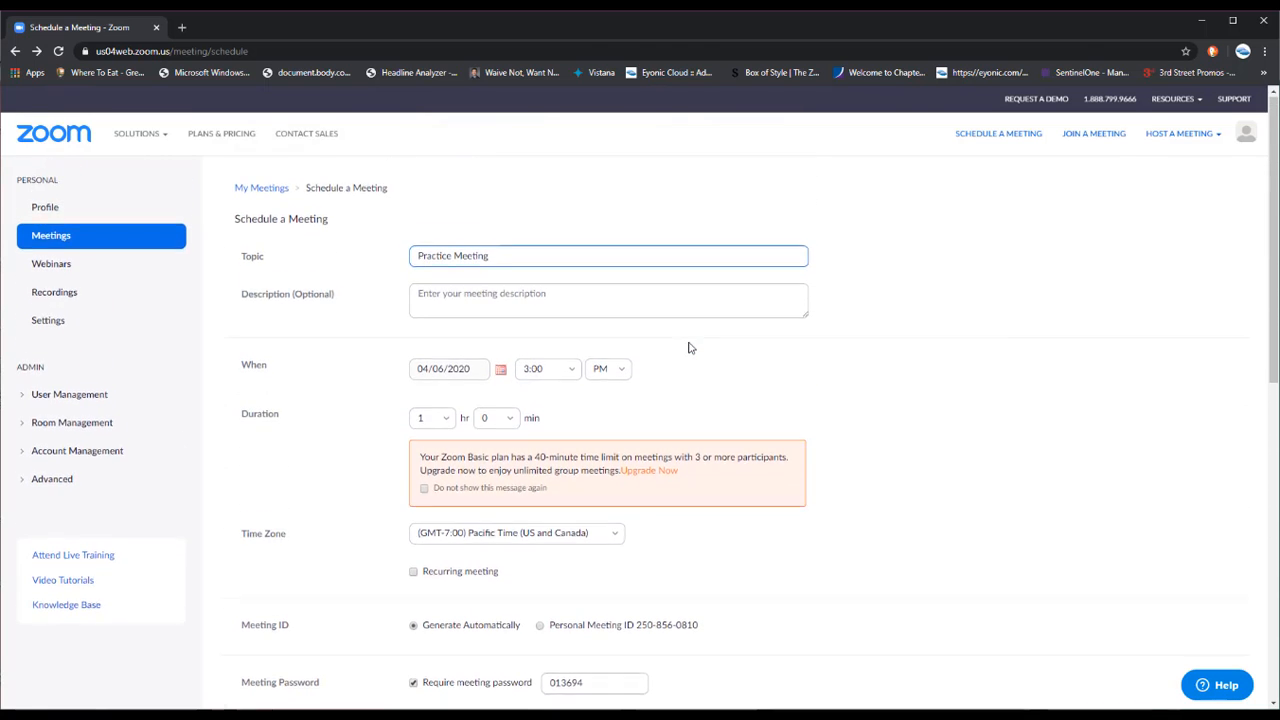
pyautogui.scroll(-3, 688, 347)
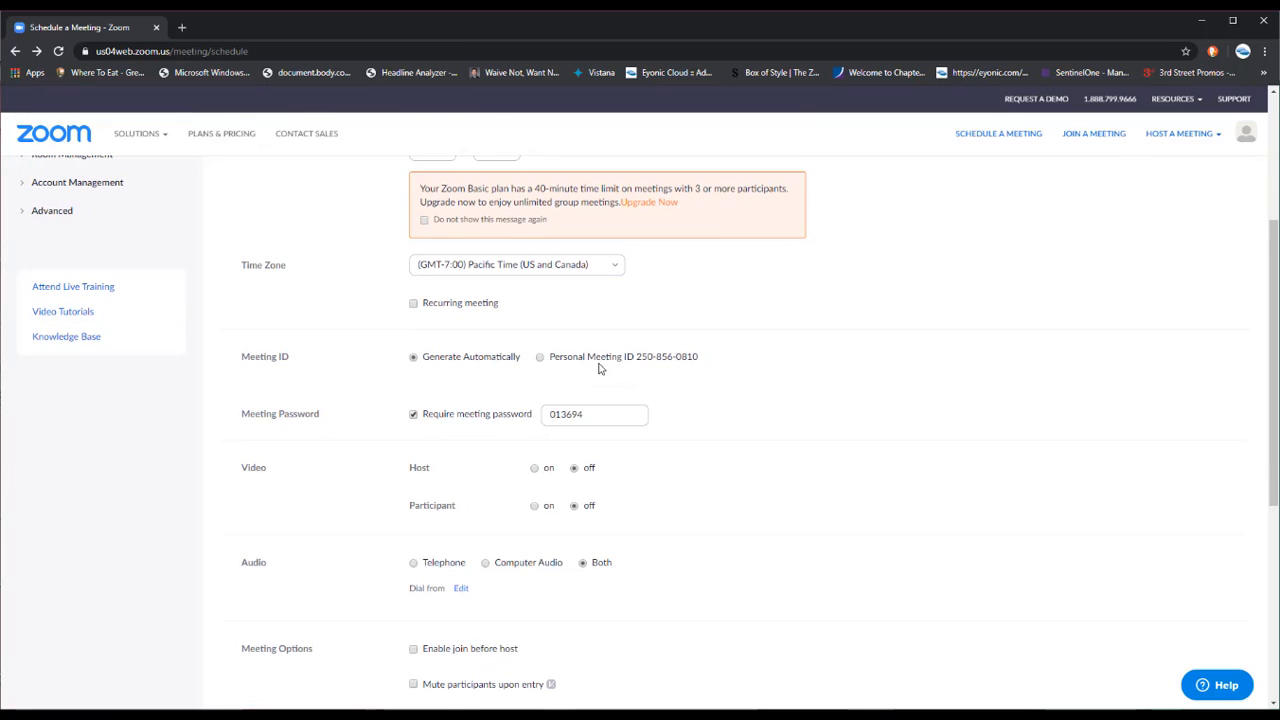
# Highlight the Personal Meeting ID option to point it out, then clear the highlight
pyautogui.moveTo(557, 363); pyautogui.dragTo(703, 377)
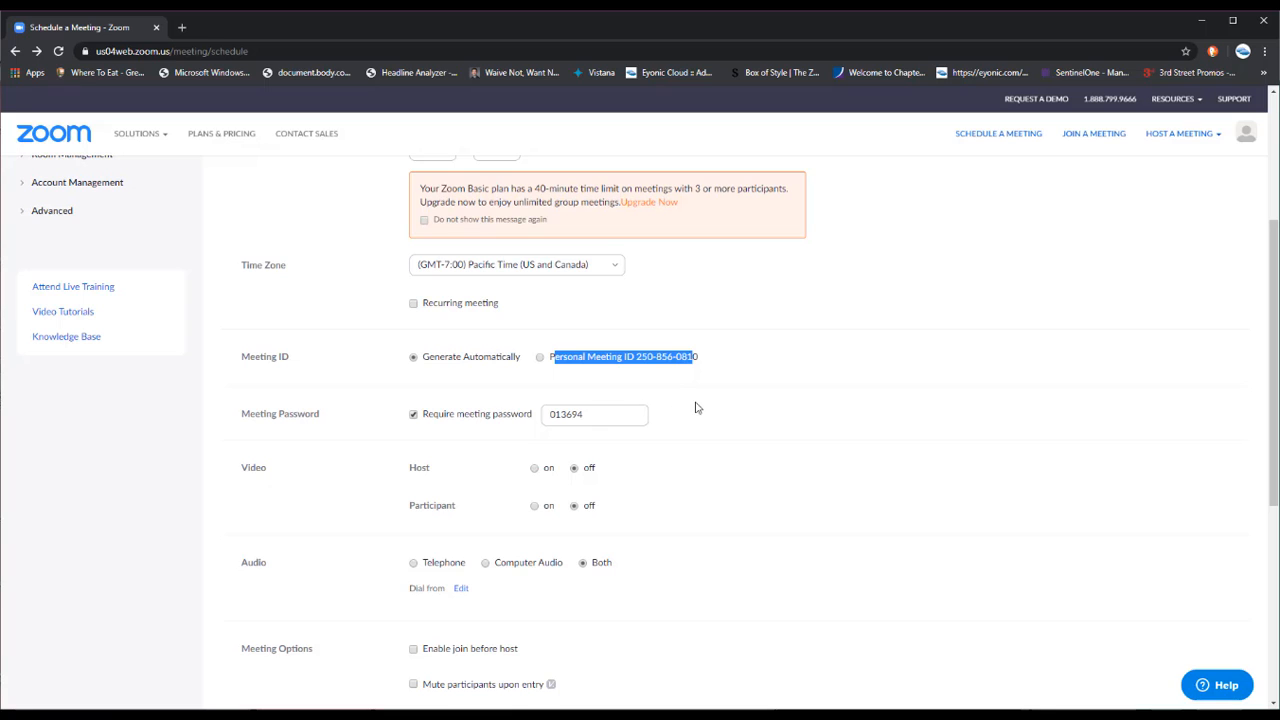
pyautogui.click(697, 407)
pyautogui.scroll(-3, 706, 451)
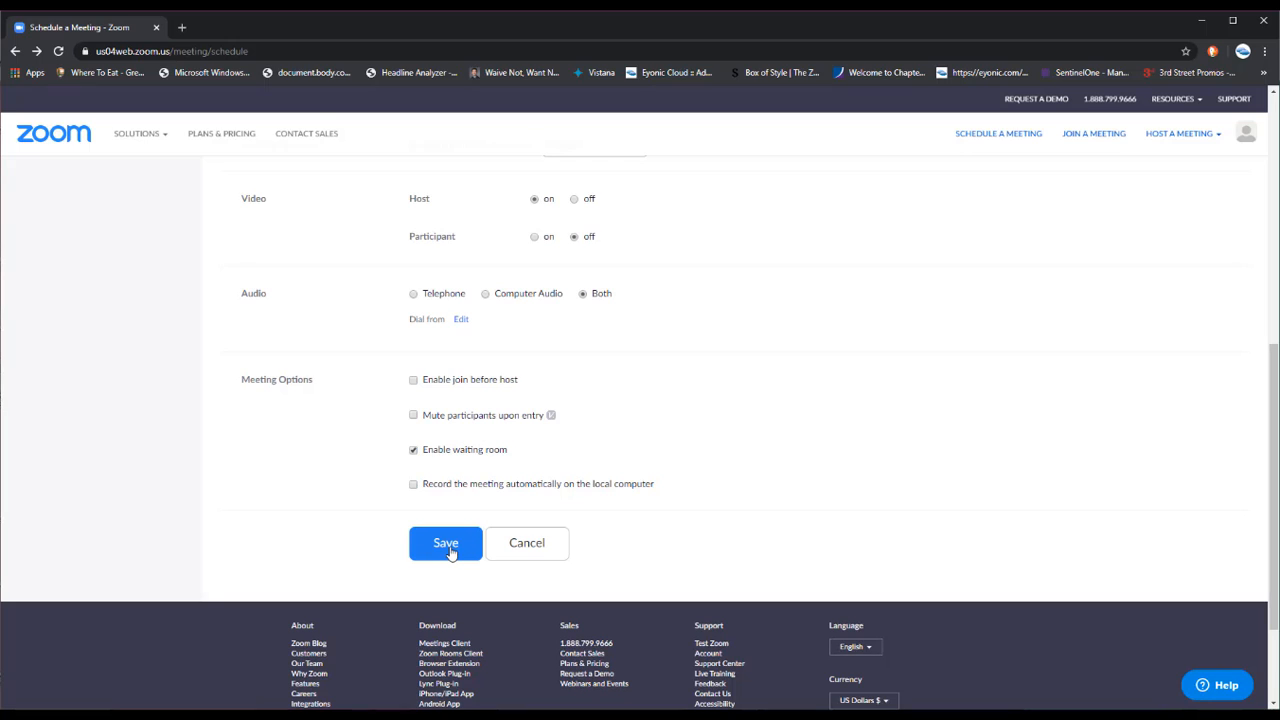
# Disable the waiting room, save Practice Meeting, and copy its invitation to the clipboard
pyautogui.click(414, 450)
pyautogui.click(449, 553)
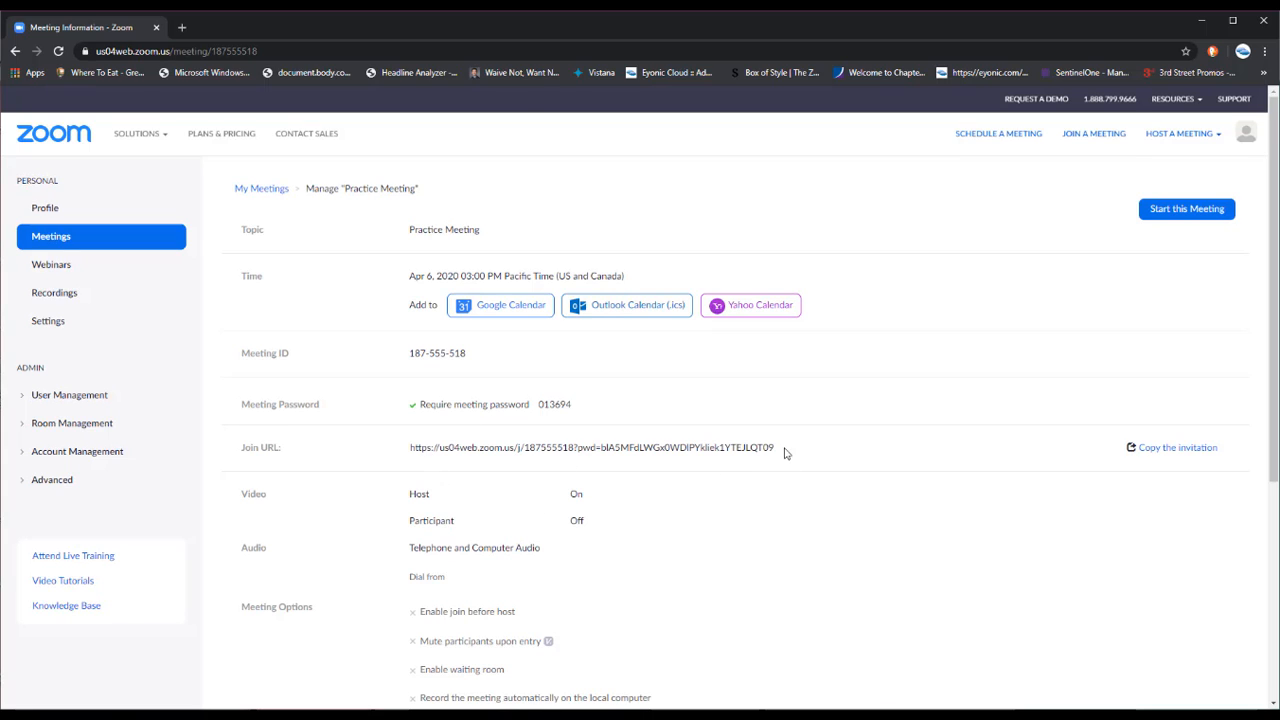
pyautogui.click(1163, 449)
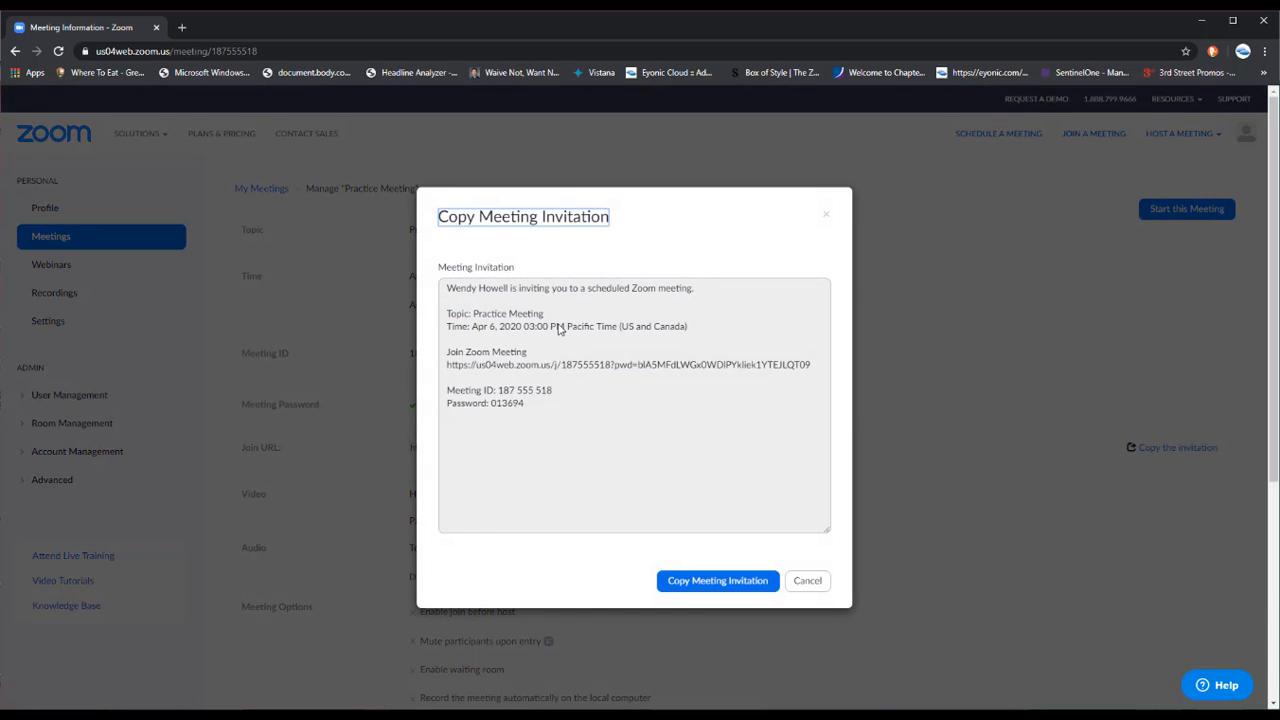
pyautogui.click(712, 582)
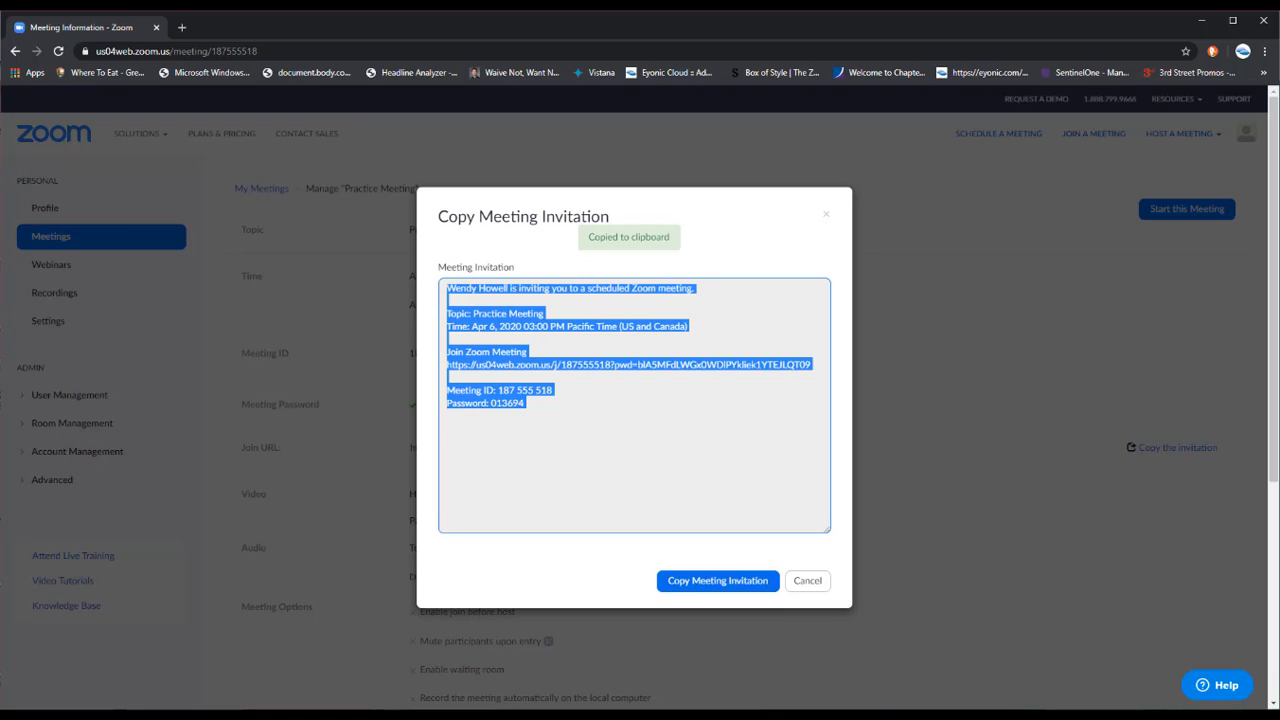
pyautogui.click(598, 714)
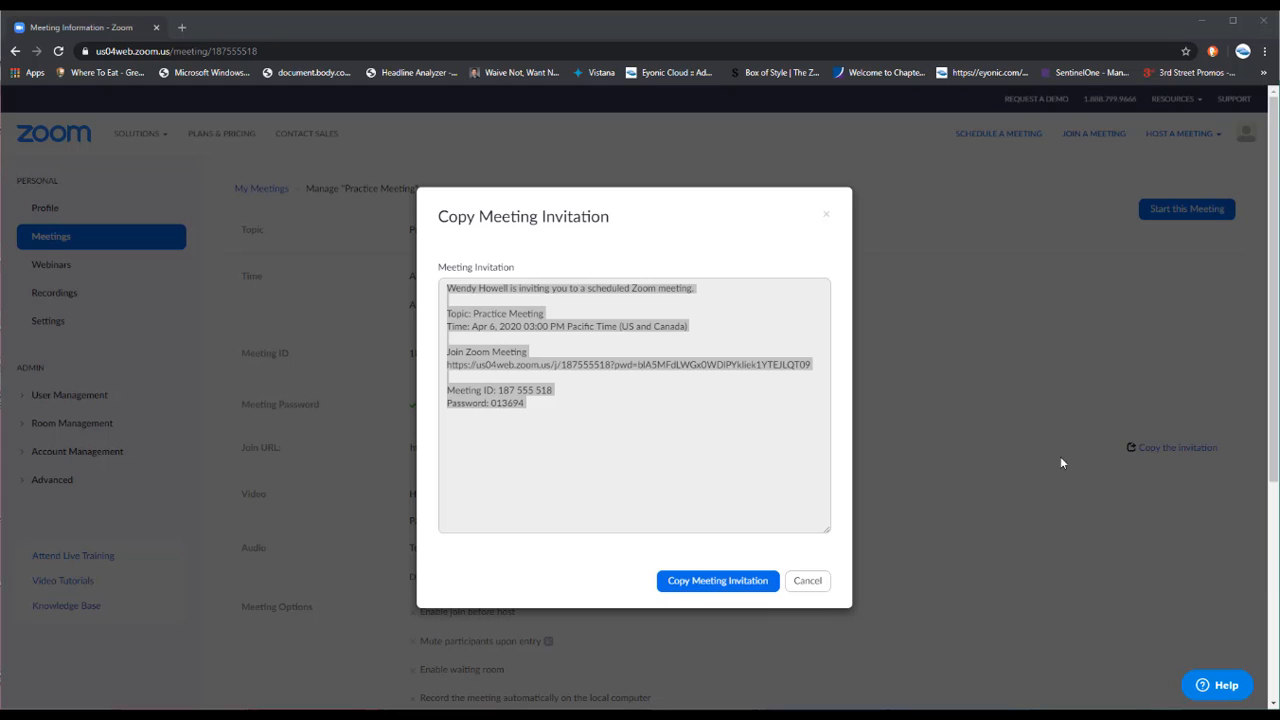
pyautogui.click(824, 588)
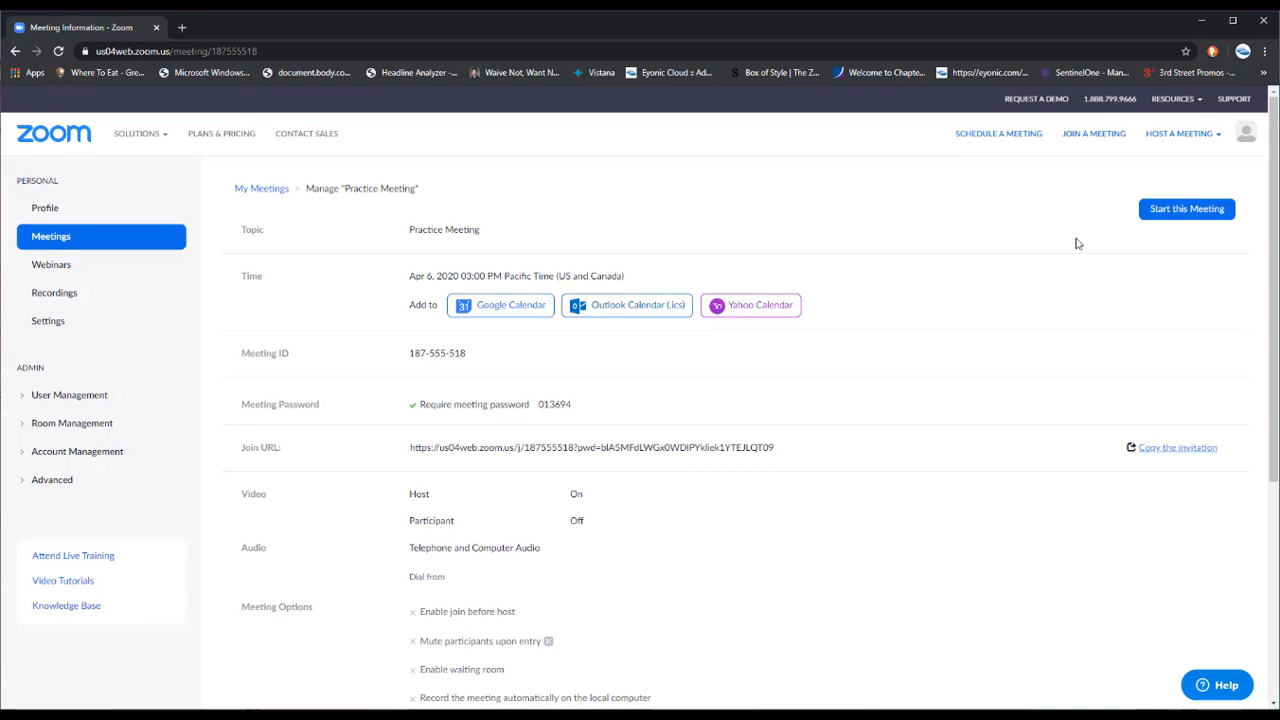
# Start Practice Meeting and let the browser open it in the Zoom app
pyautogui.click(1168, 215)
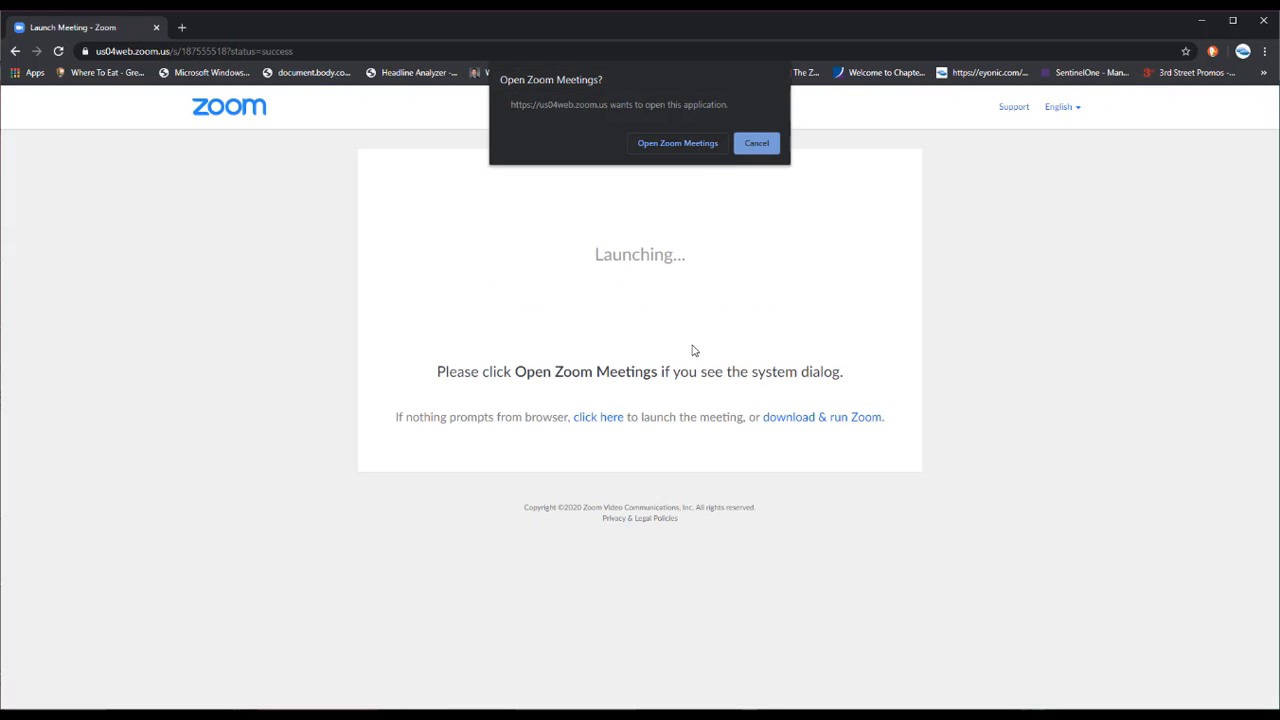
pyautogui.click(688, 147)
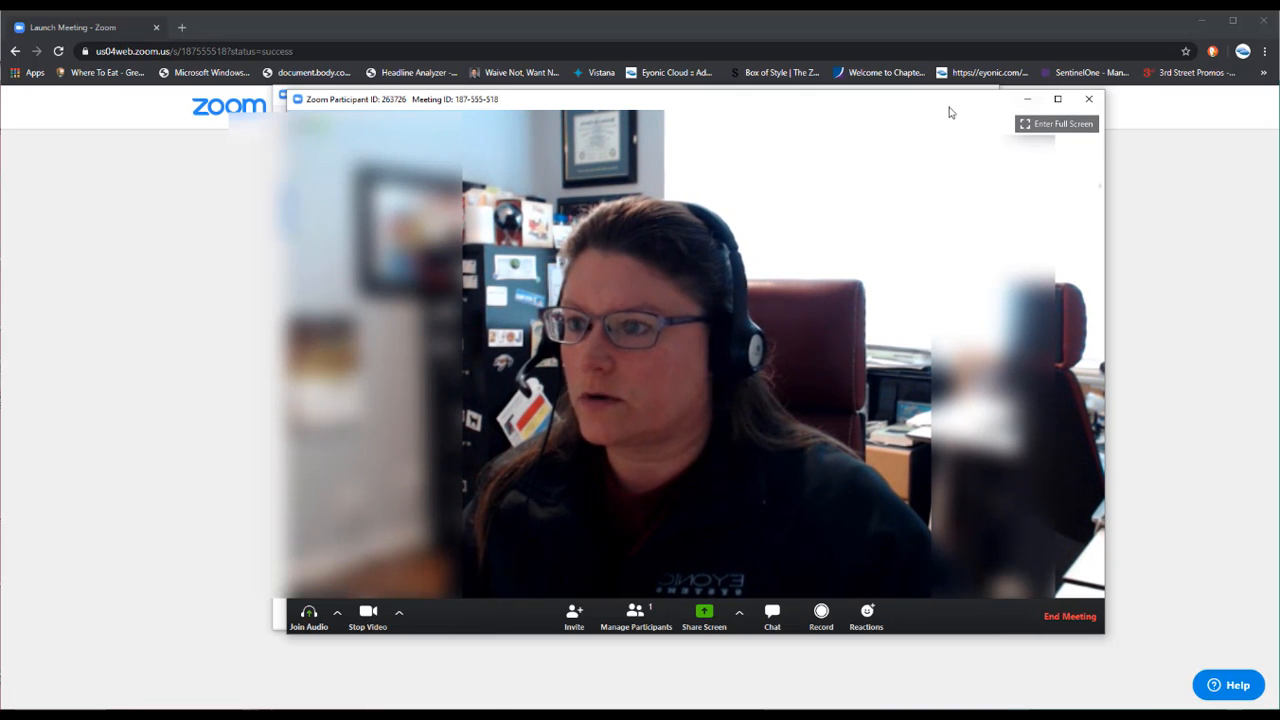
# Show the Participants list and the Group Chat panel beside the meeting video
pyautogui.click(632, 622)
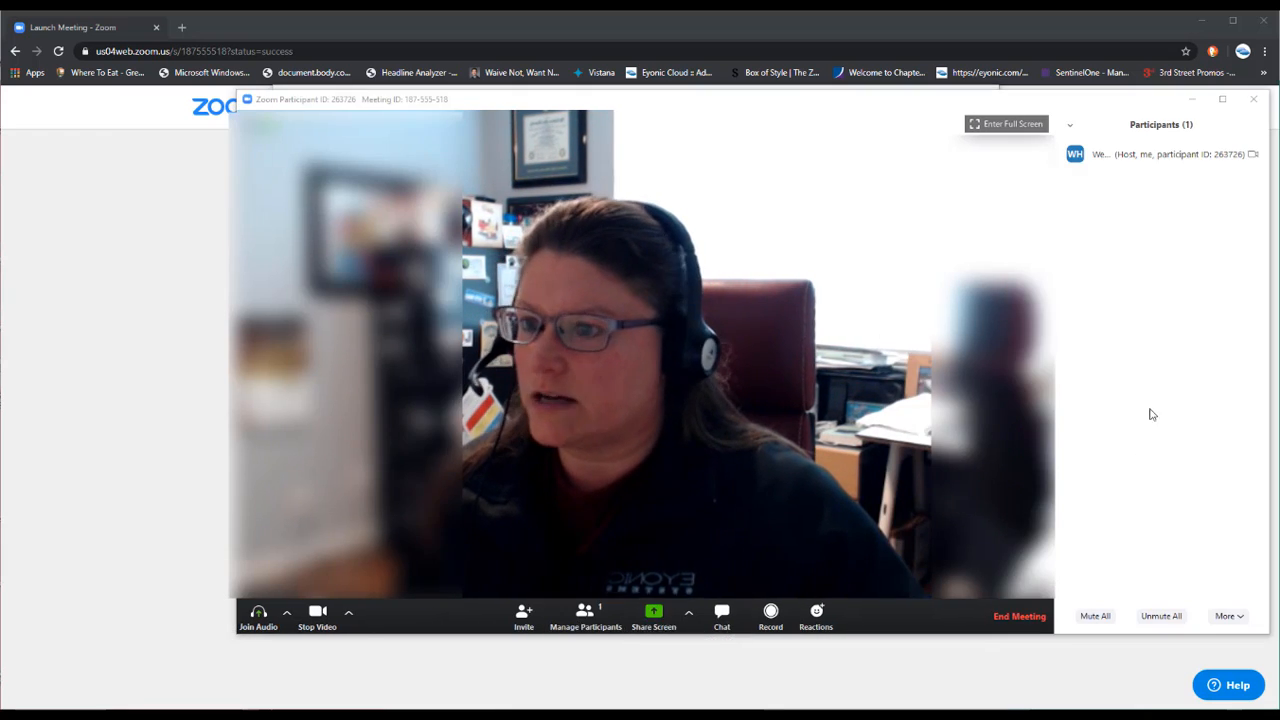
pyautogui.moveTo(1151, 163)
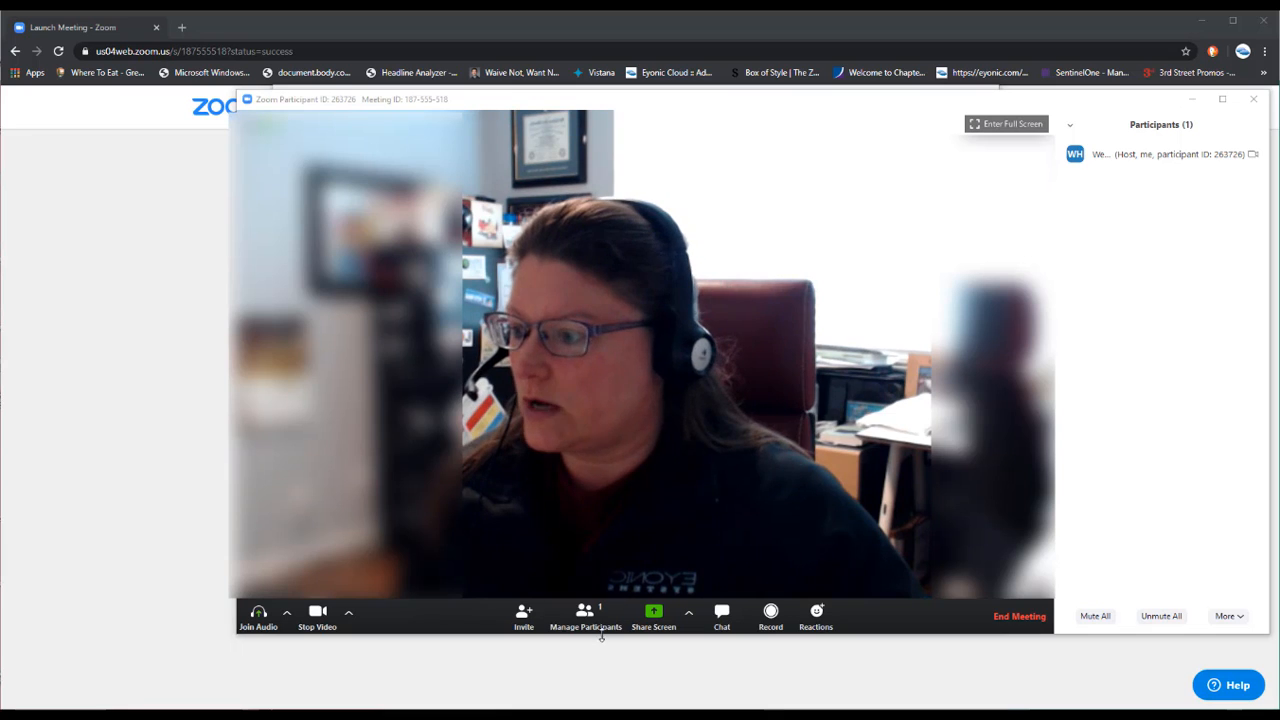
pyautogui.click(599, 628)
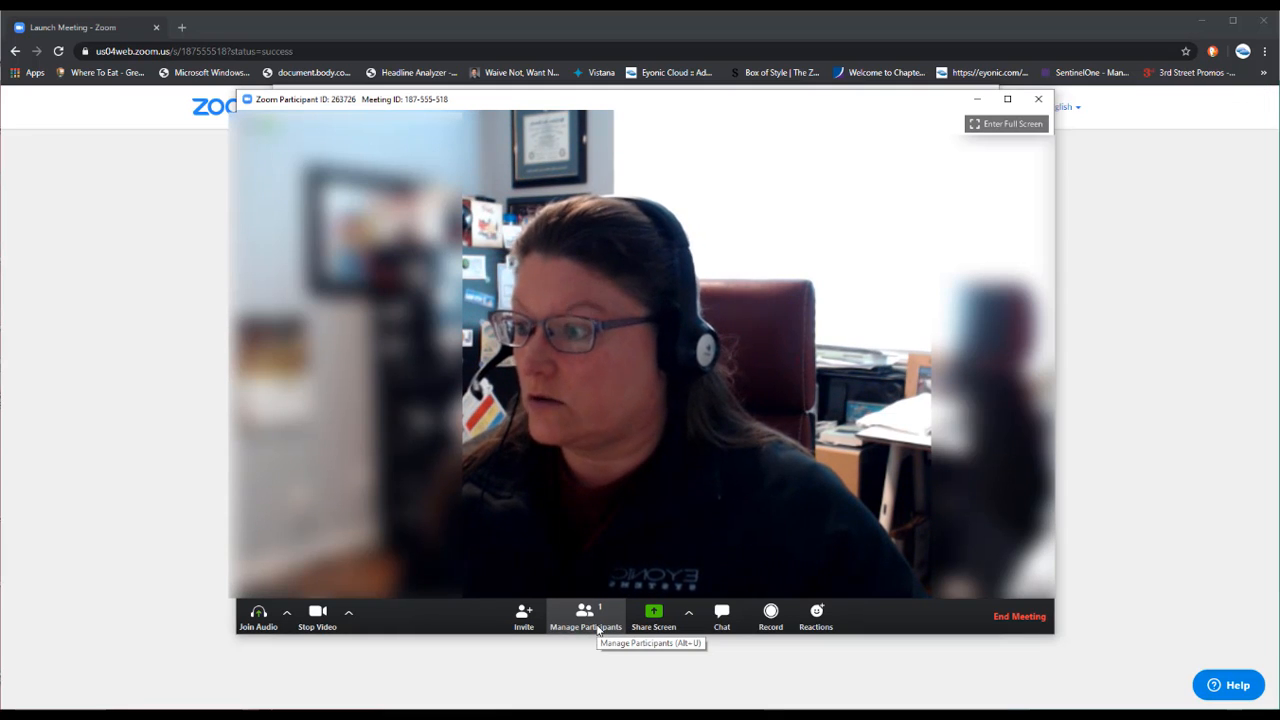
pyautogui.click(599, 628)
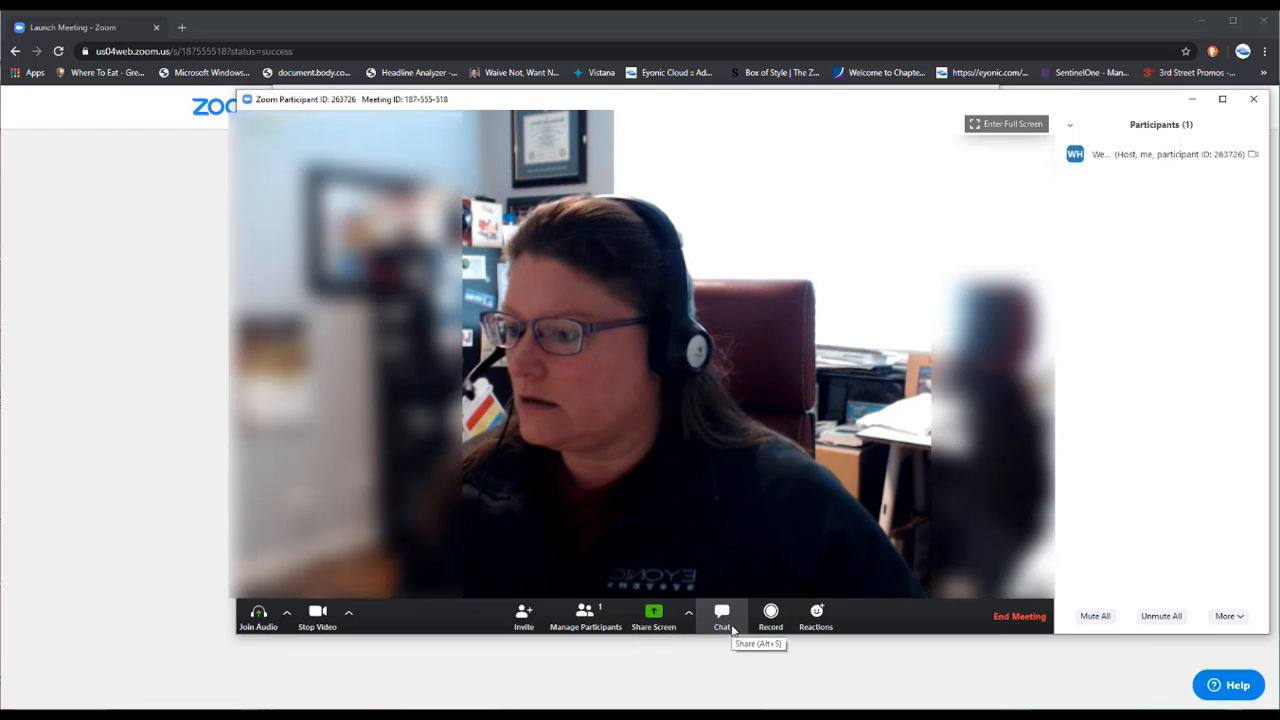
pyautogui.click(722, 625)
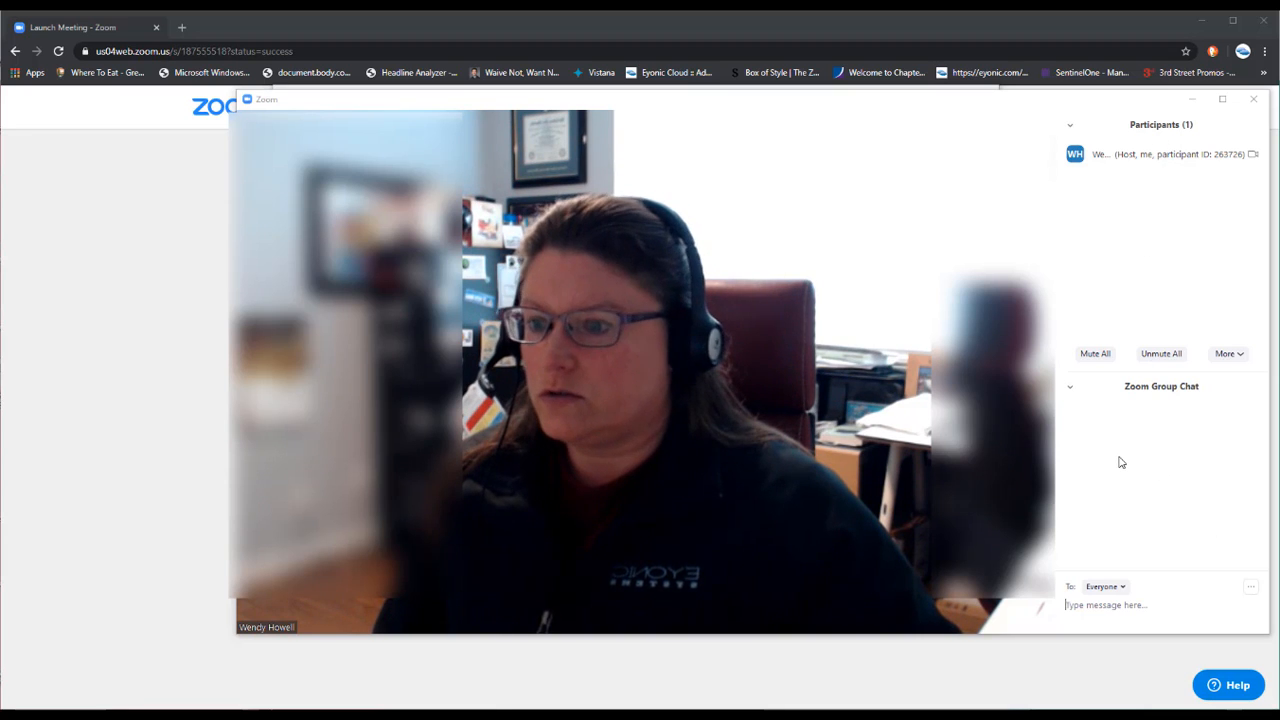
# Send the other participant a private chat message 'Can you hear me?'
pyautogui.click(1108, 599)
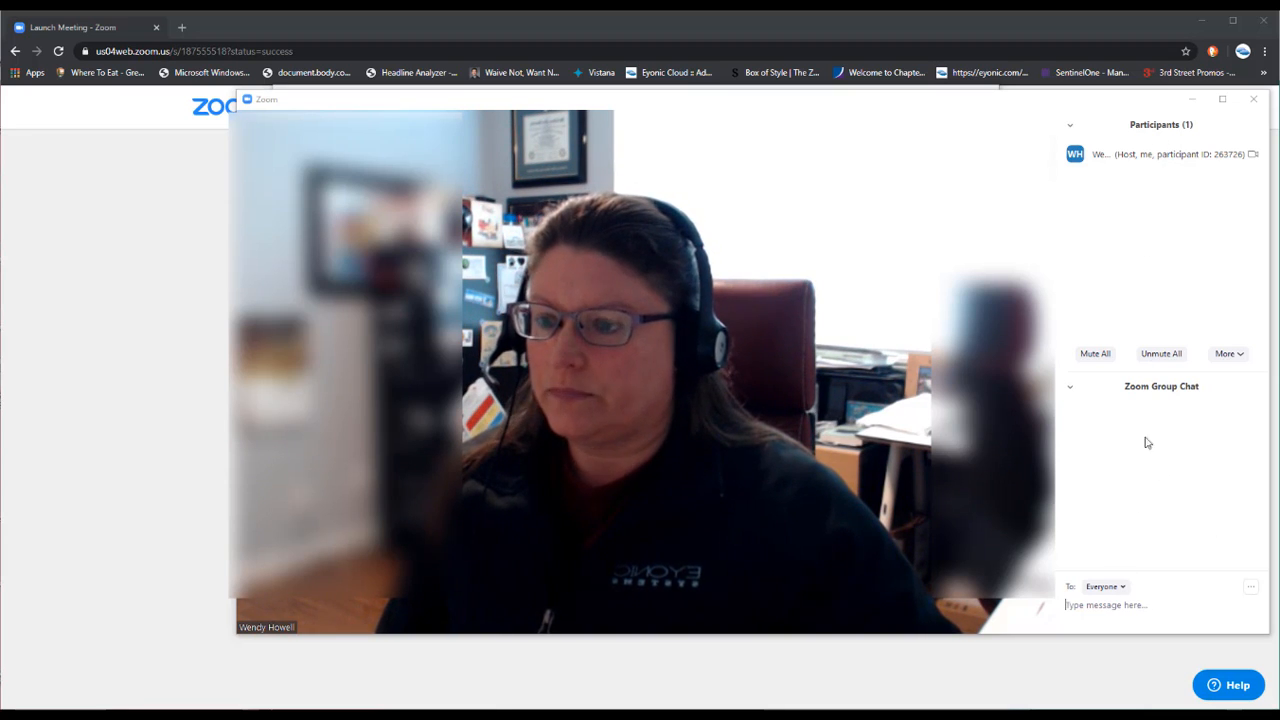
pyautogui.click(1124, 590)
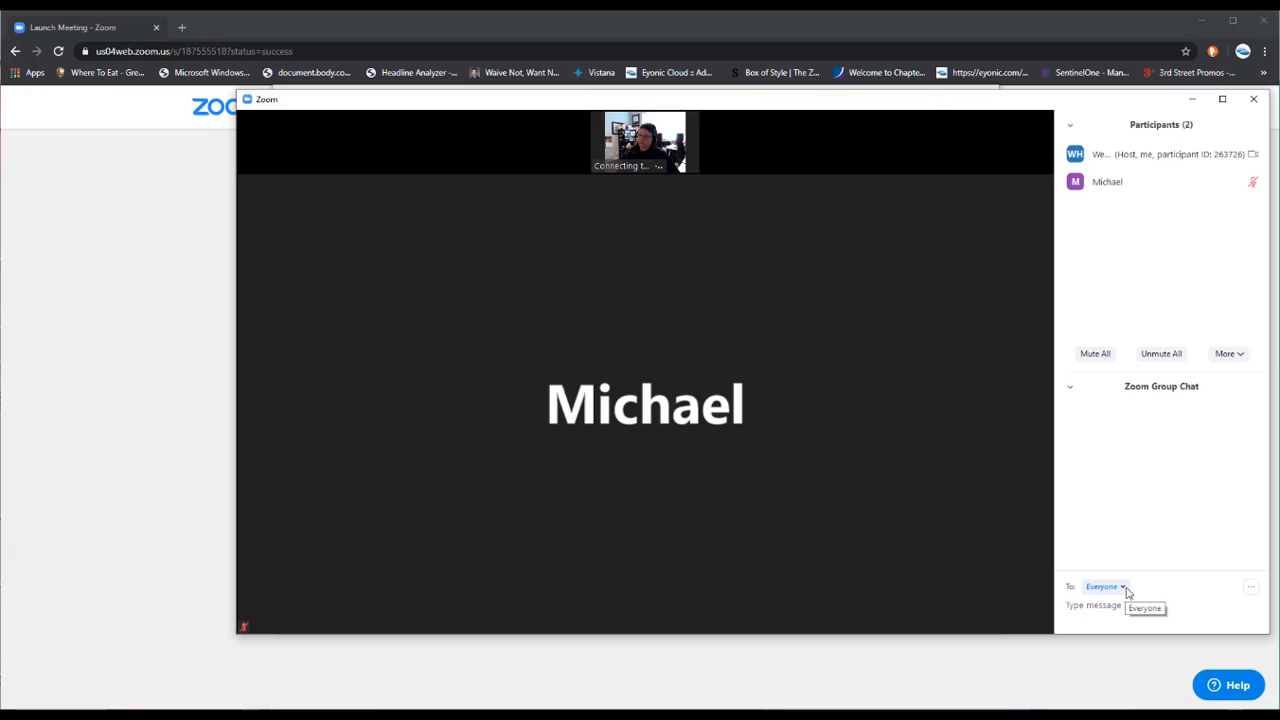
pyautogui.click(1123, 589)
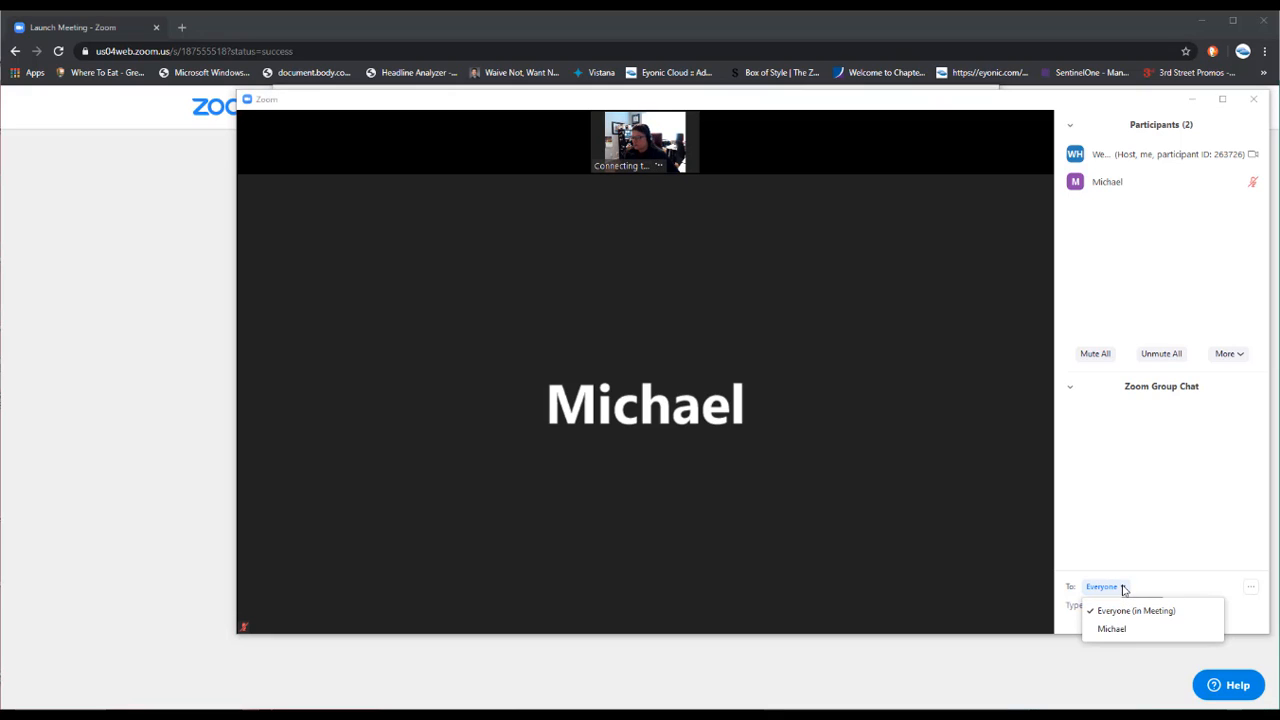
pyautogui.click(1118, 630)
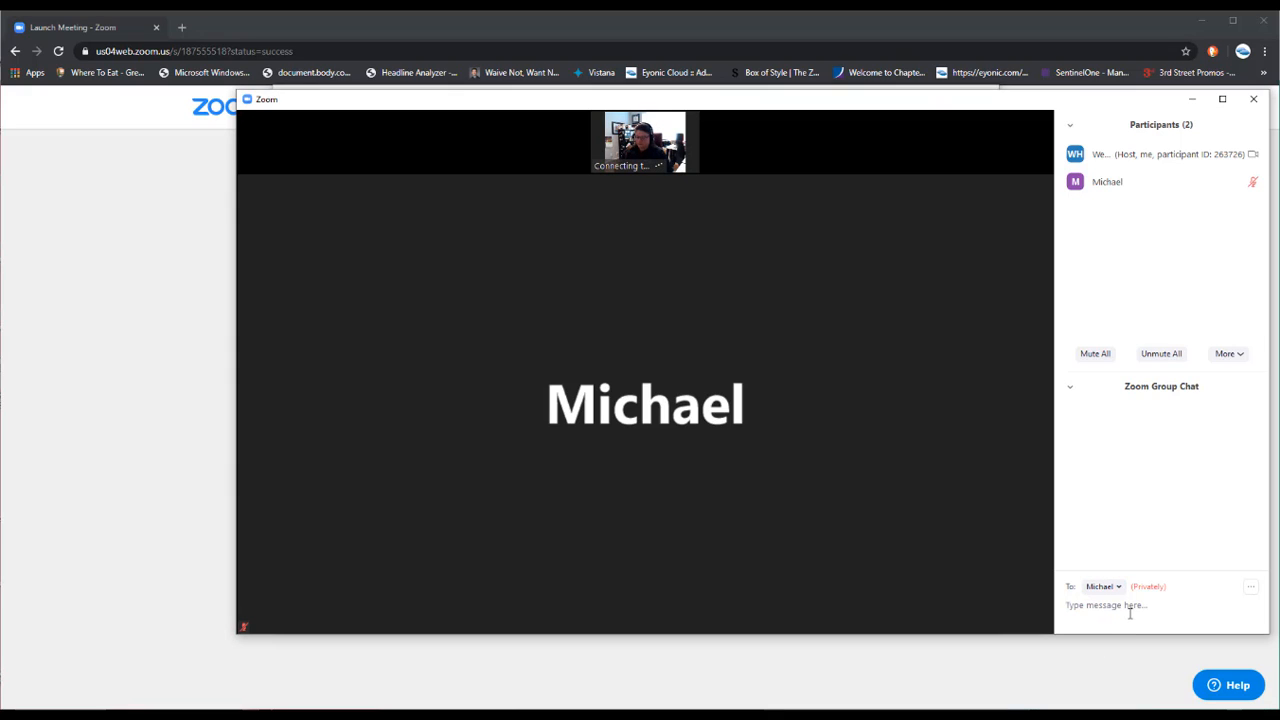
pyautogui.write('Can you hear me?')
pyautogui.press('Return')
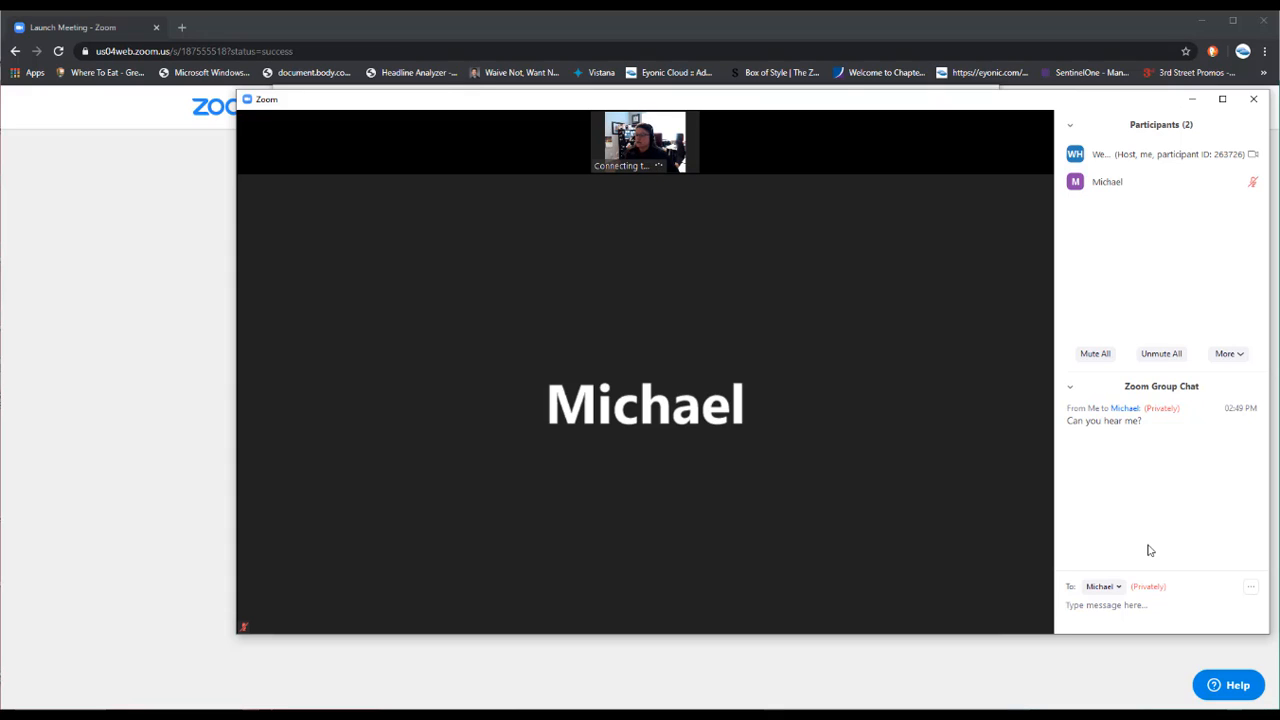
pyautogui.click(1118, 587)
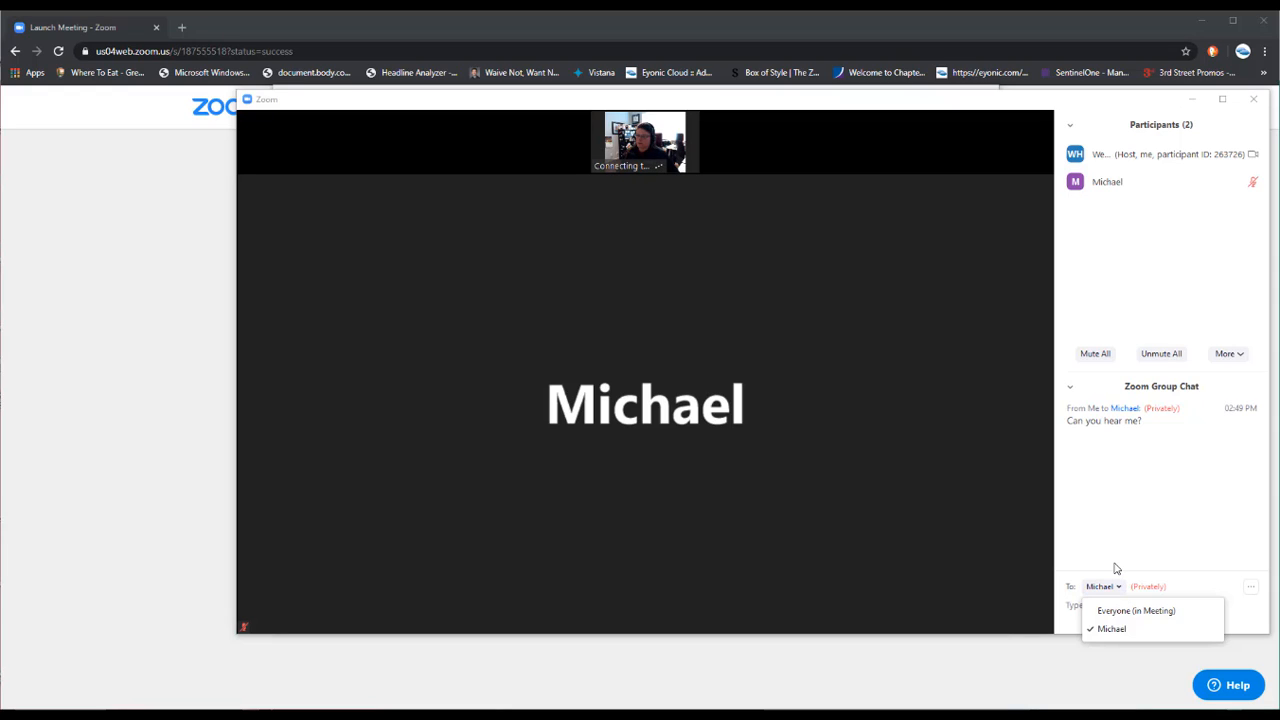
pyautogui.click(1109, 561)
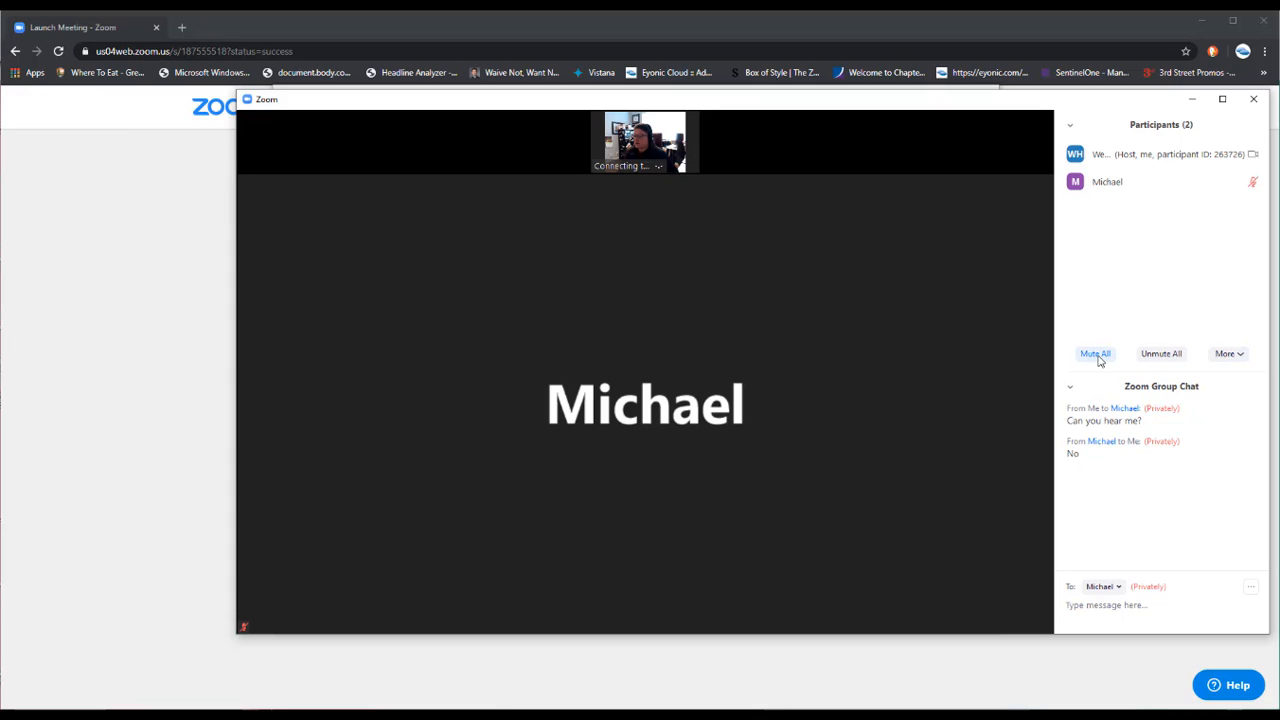
# Mute all participants in the meeting
pyautogui.click(1160, 356)
pyautogui.click(1095, 355)
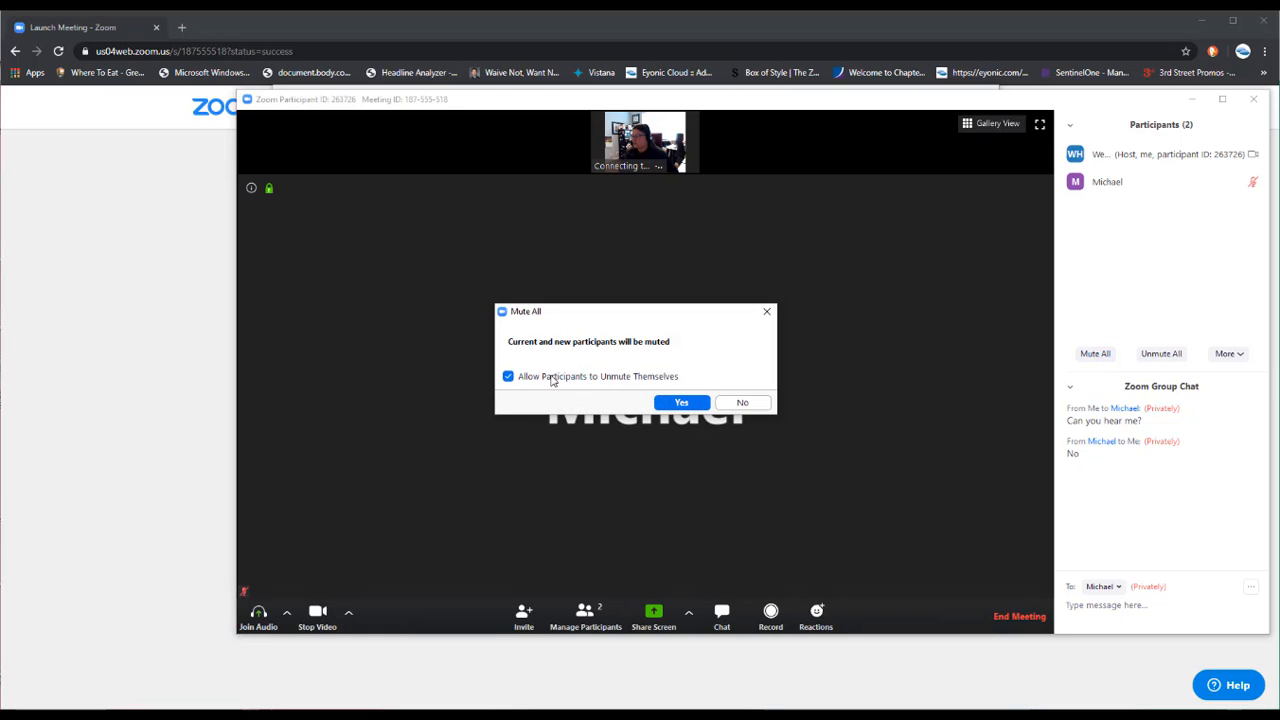
pyautogui.click(688, 405)
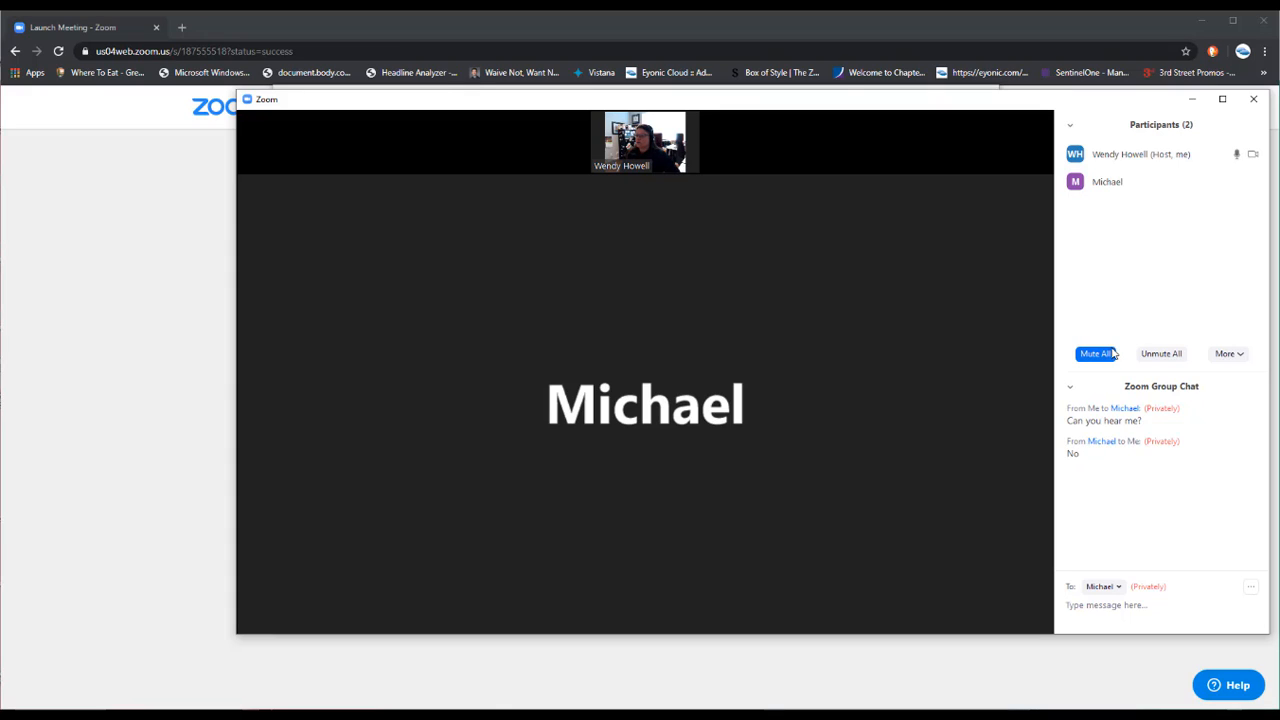
# Set the group chat recipient back to Everyone
pyautogui.moveTo(1013, 361)
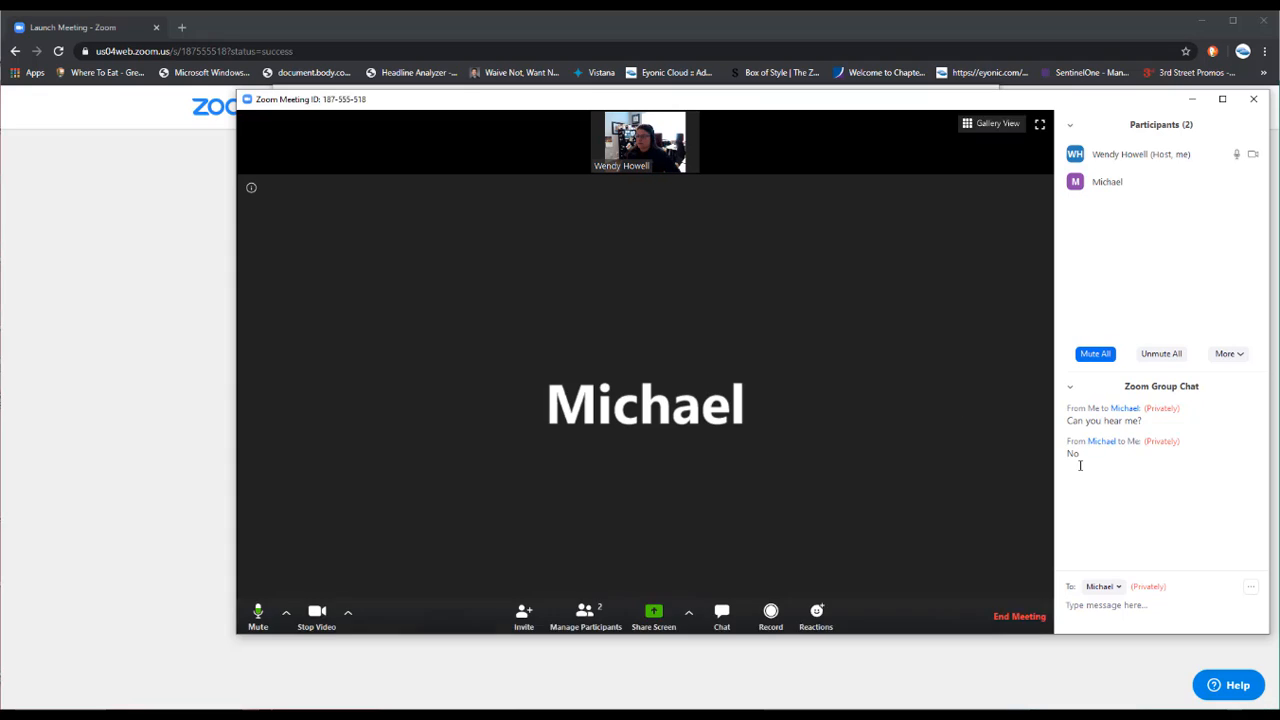
pyautogui.click(1118, 588)
pyautogui.click(1121, 612)
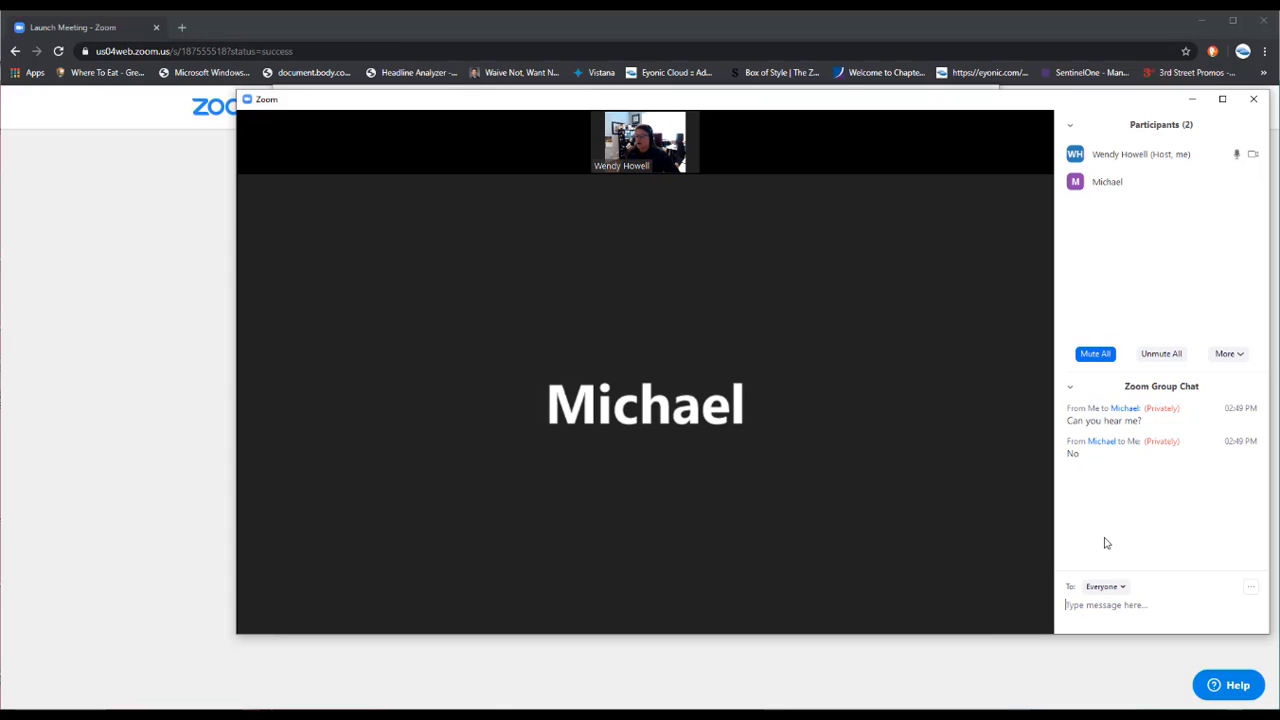
pyautogui.moveTo(1003, 462)
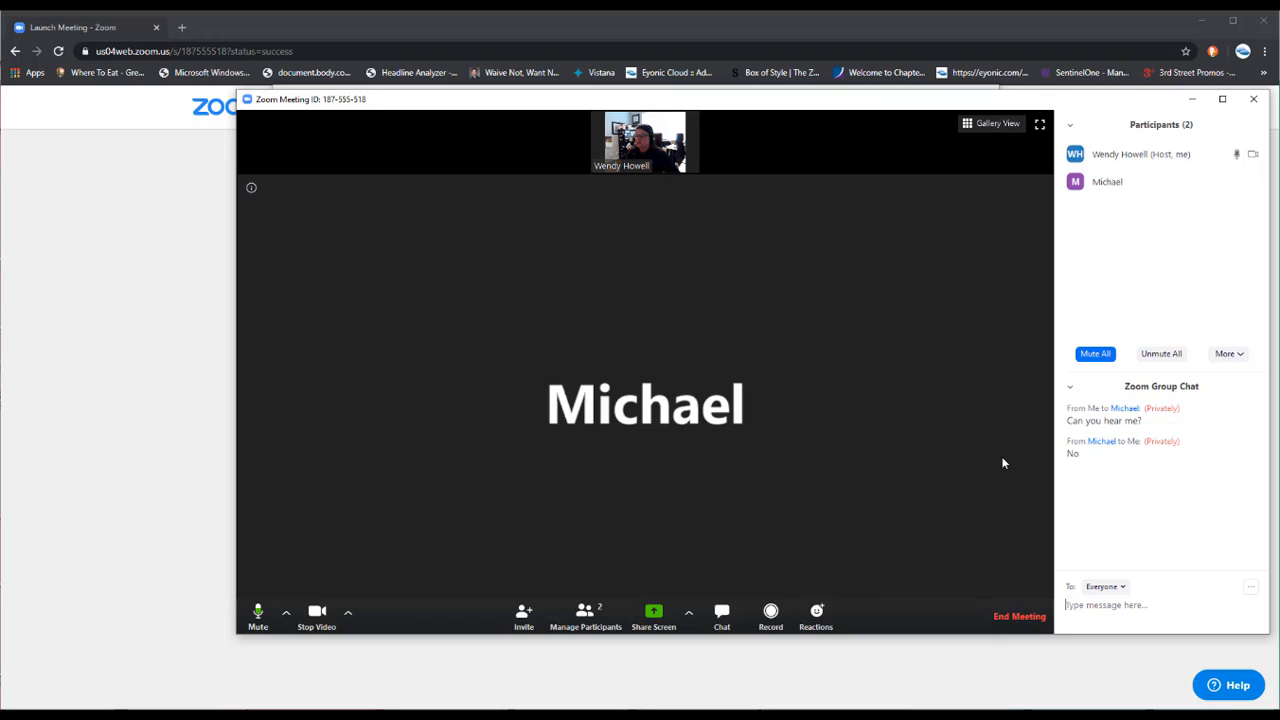
# Share the entire Screen 1 with the meeting and minimize the Zoom window
pyautogui.click(654, 617)
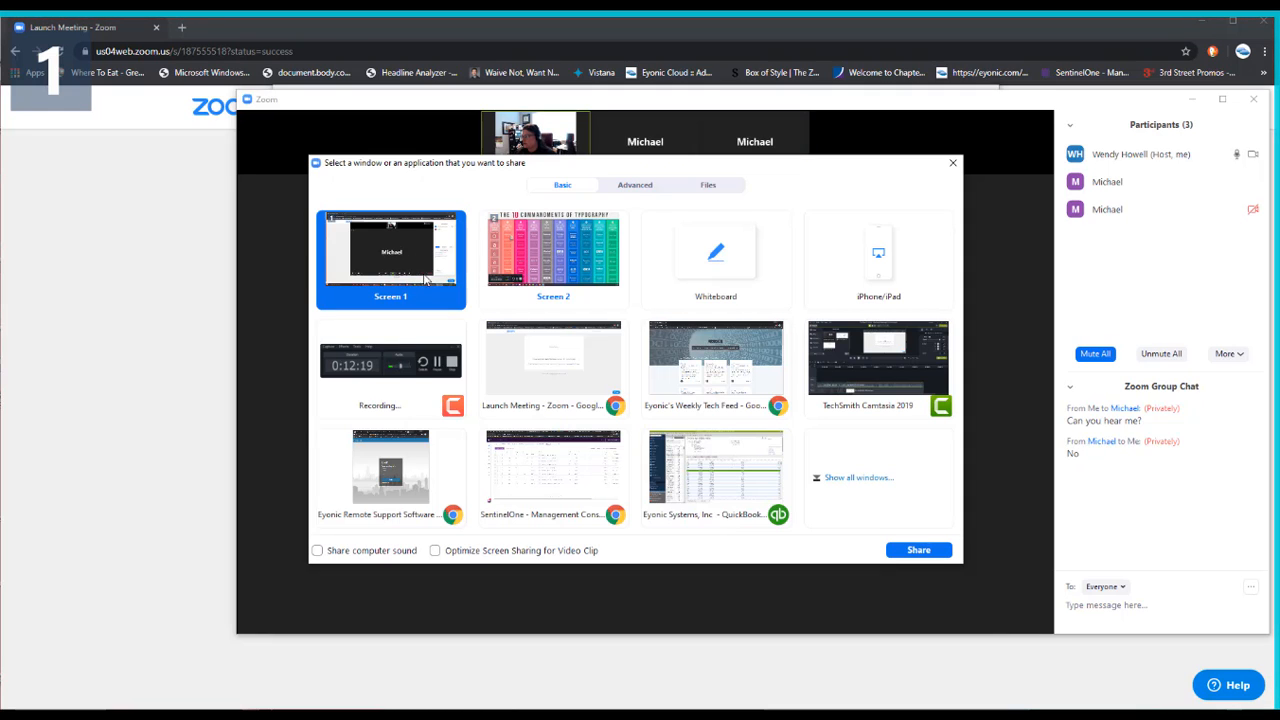
pyautogui.doubleClick(414, 262)
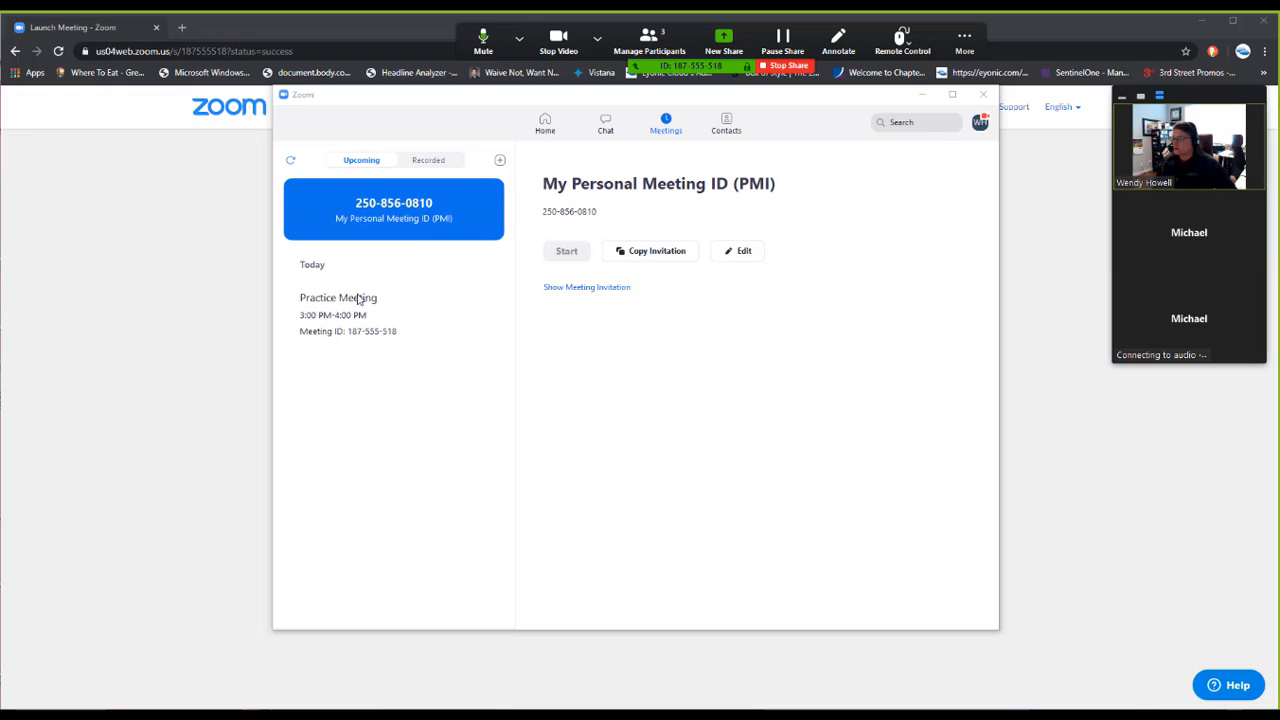
pyautogui.click(922, 96)
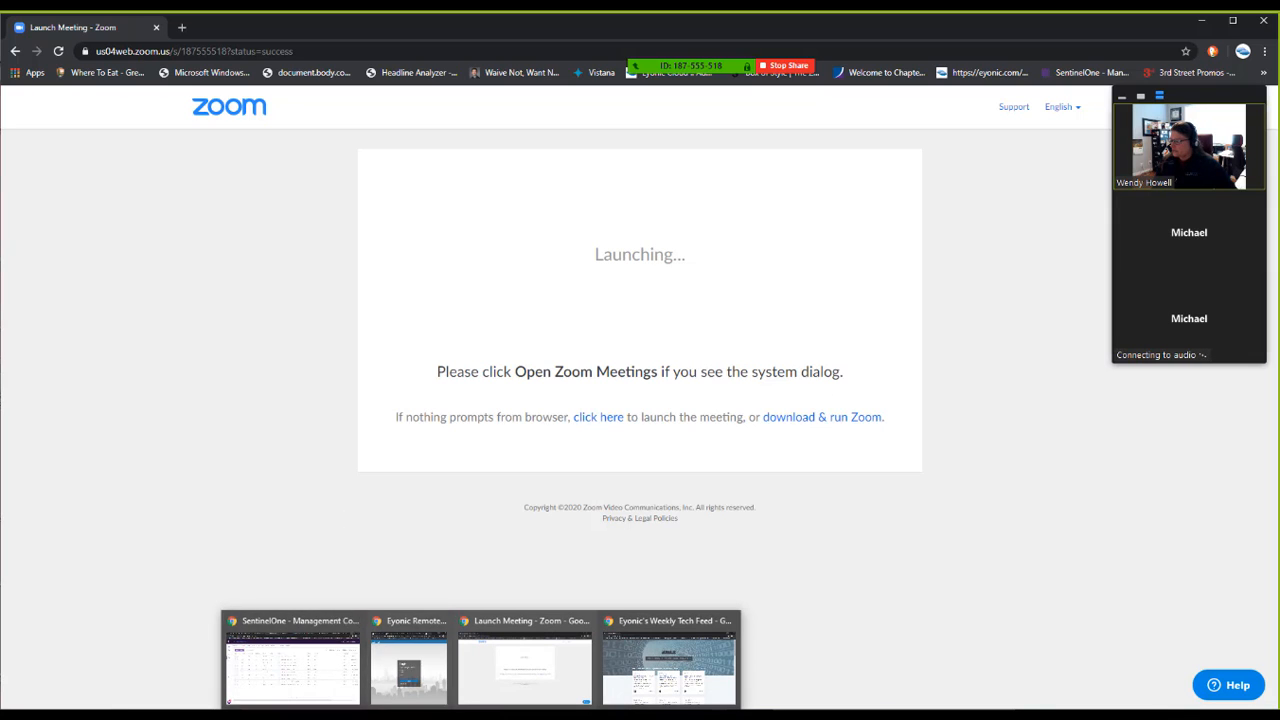
# Open and scroll the '3 Free Tools to Help you Work From Home' article, then stop sharing
pyautogui.moveTo(558, 706)
pyautogui.click(681, 681)
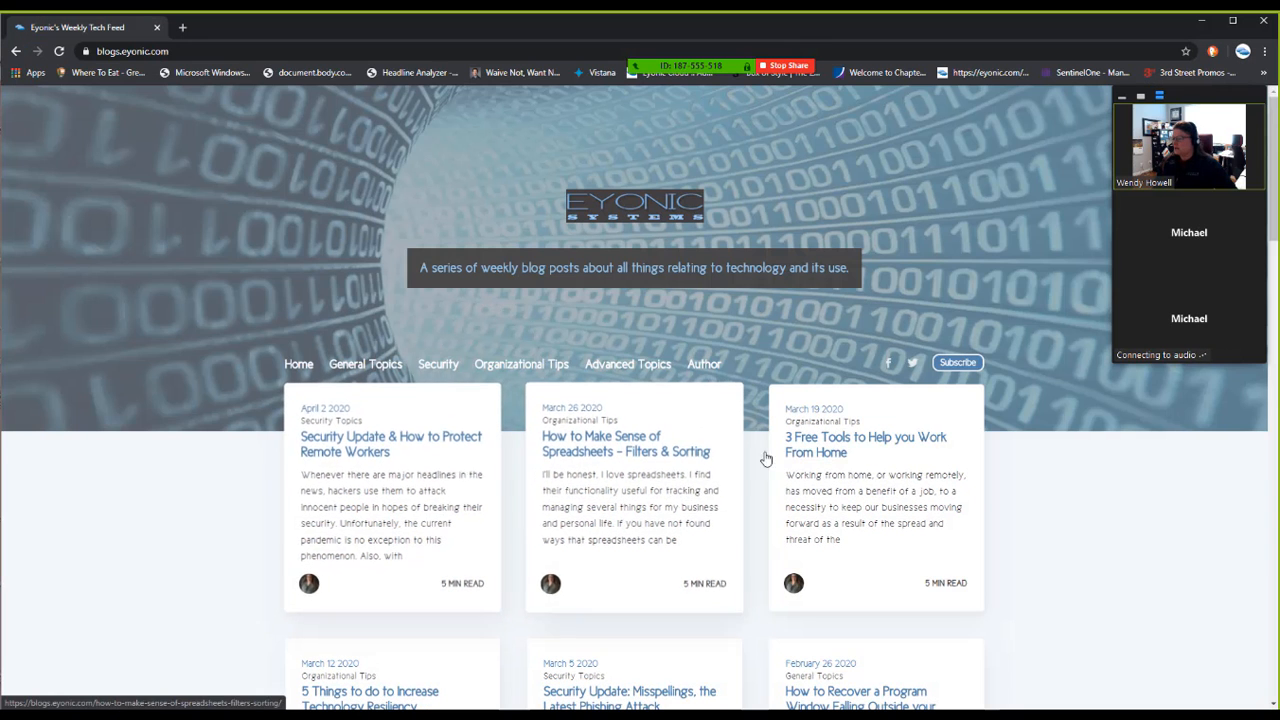
pyautogui.click(847, 451)
pyautogui.scroll(-4, 573, 372)
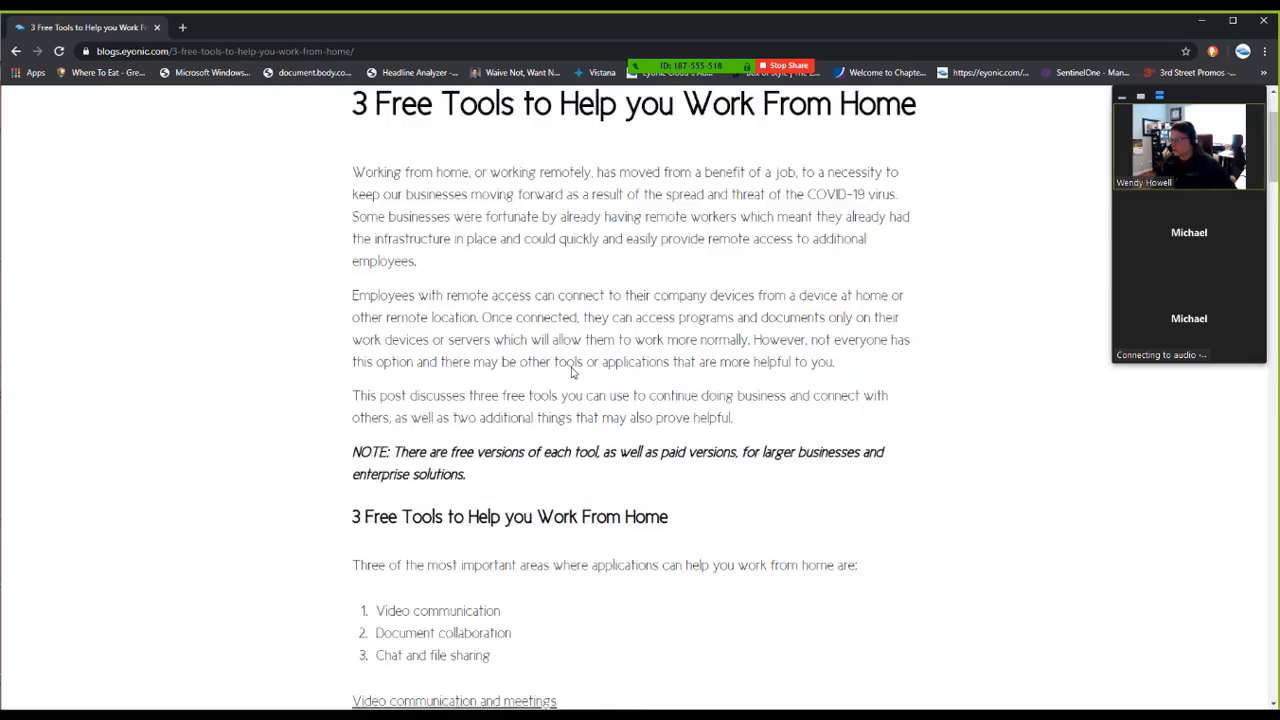
pyautogui.scroll(-3, 573, 372)
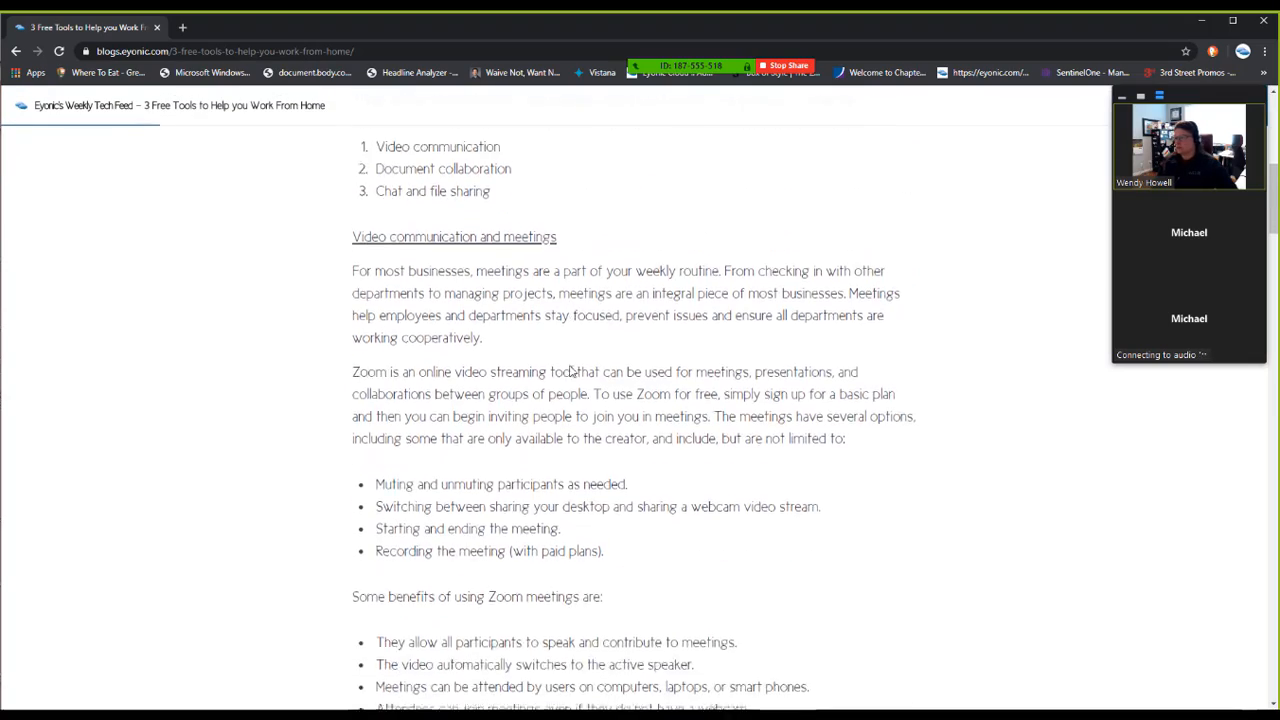
pyautogui.scroll(6, 570, 371)
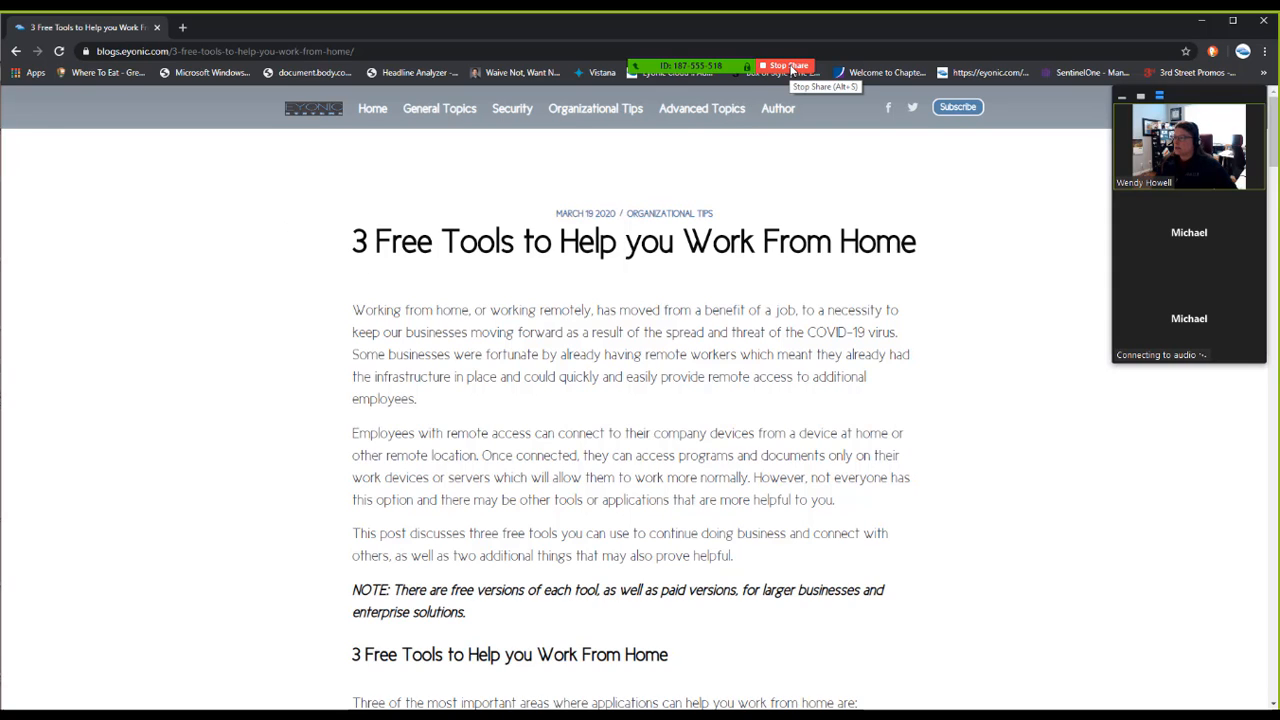
pyautogui.moveTo(740, 64)
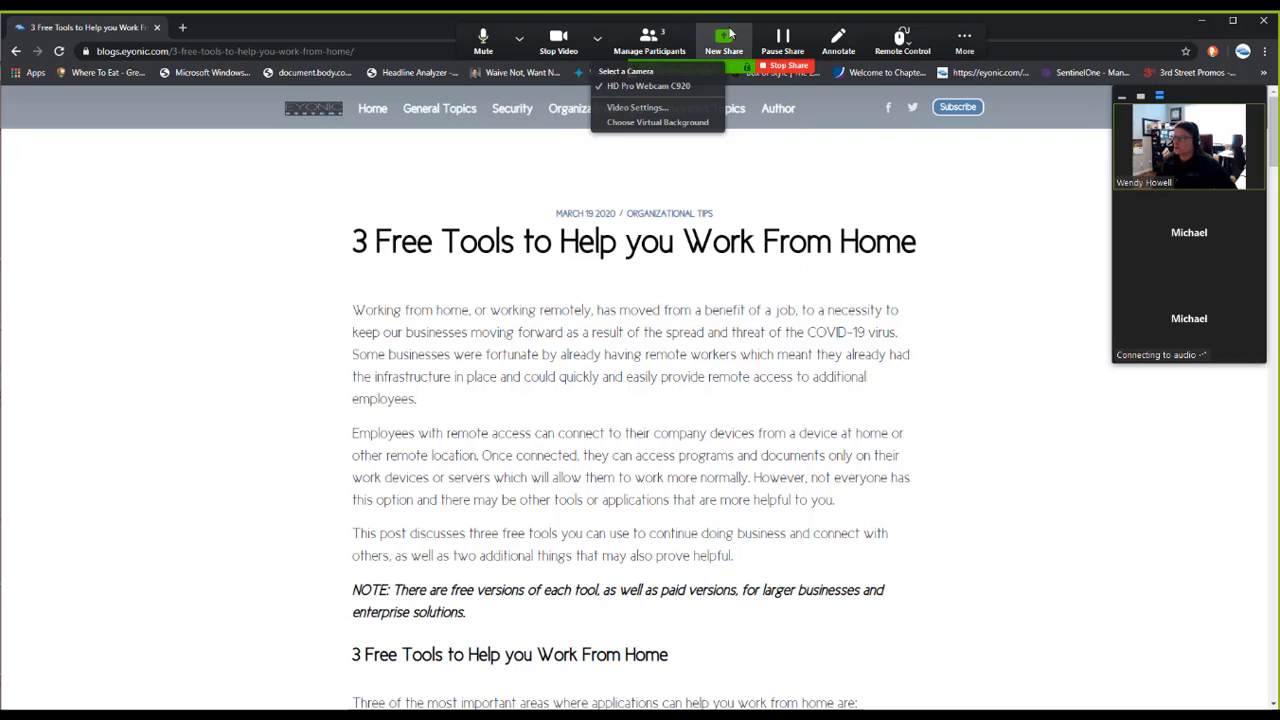
pyautogui.click(786, 68)
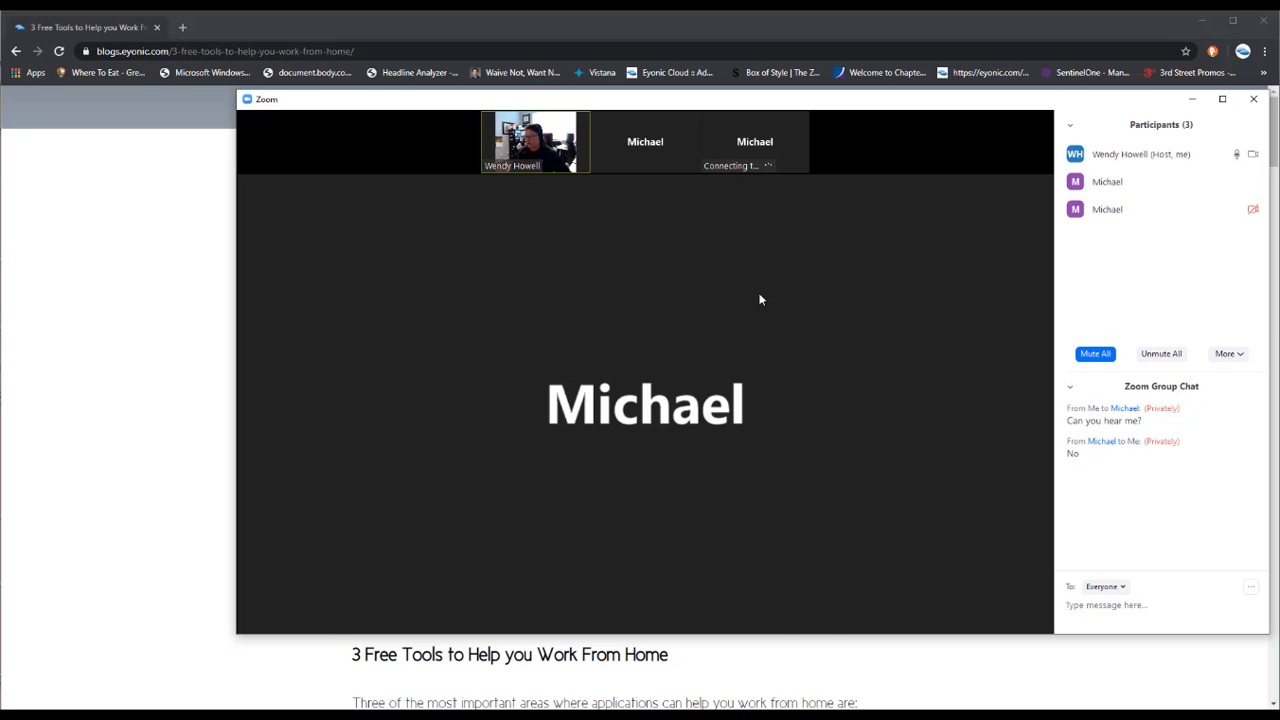
# Check a participant's More options without changes, then bring up the End Meeting prompt
pyautogui.moveTo(768, 378)
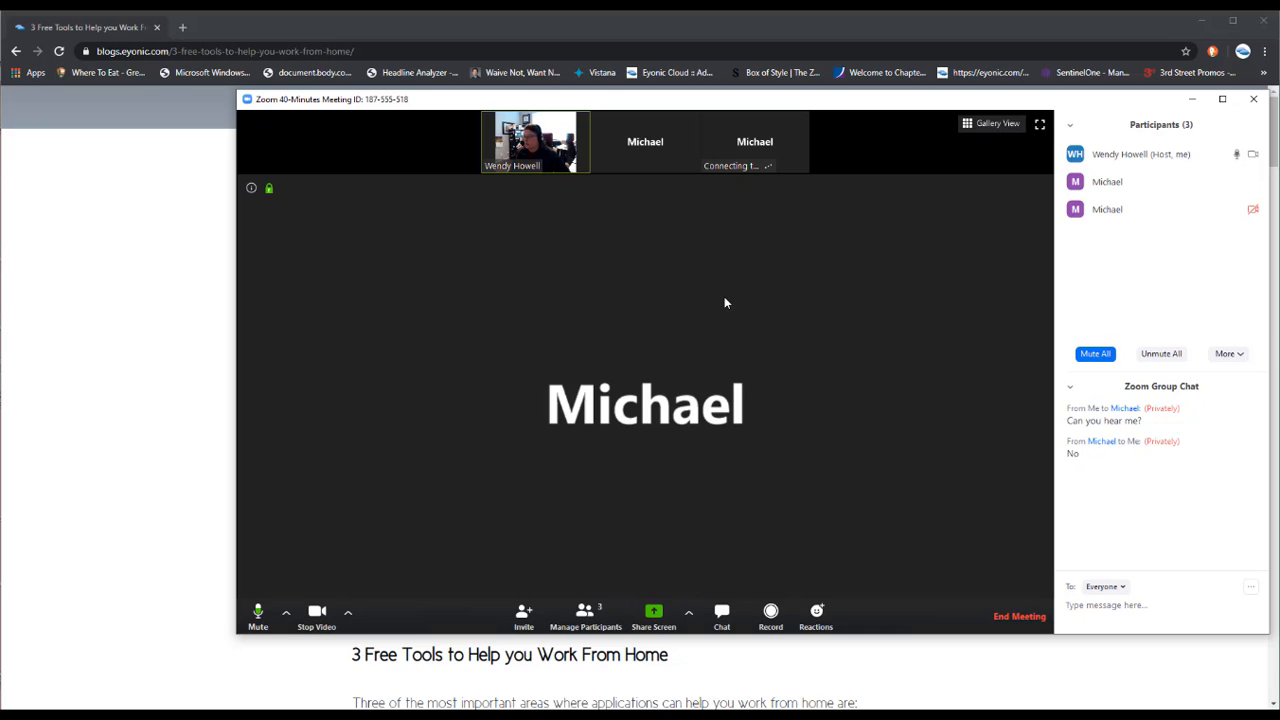
pyautogui.moveTo(1128, 199)
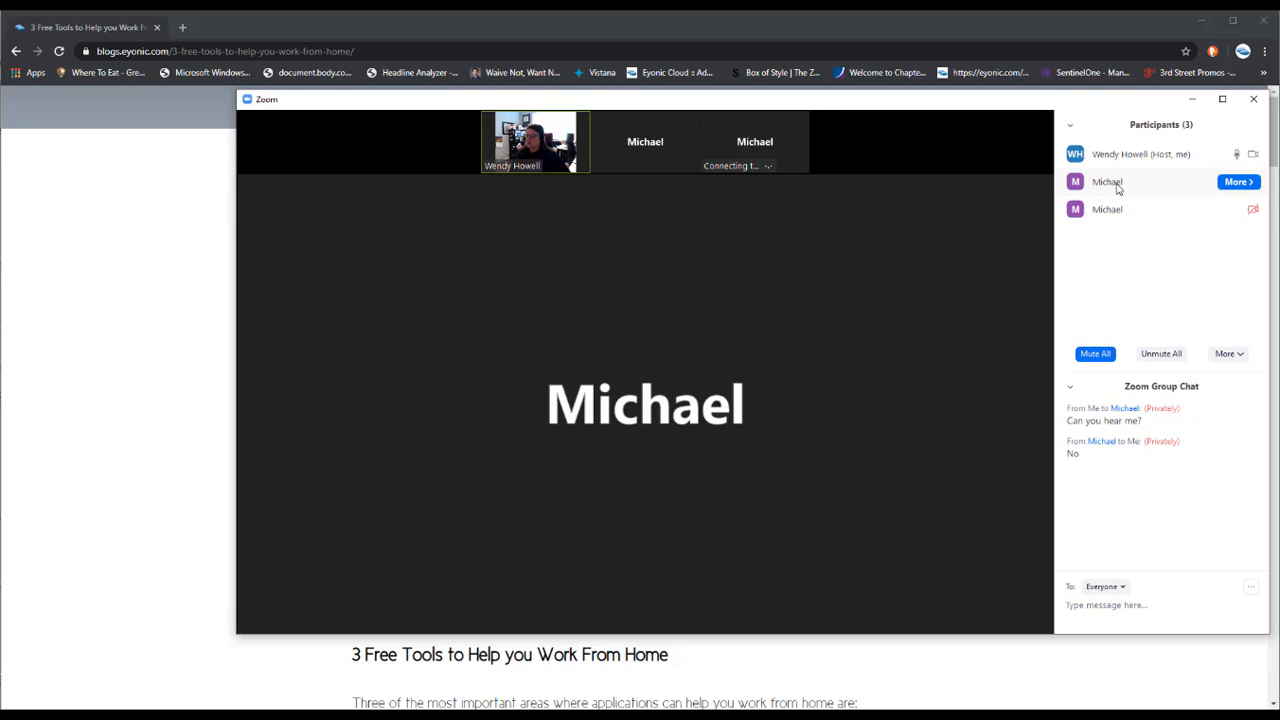
pyautogui.click(1249, 186)
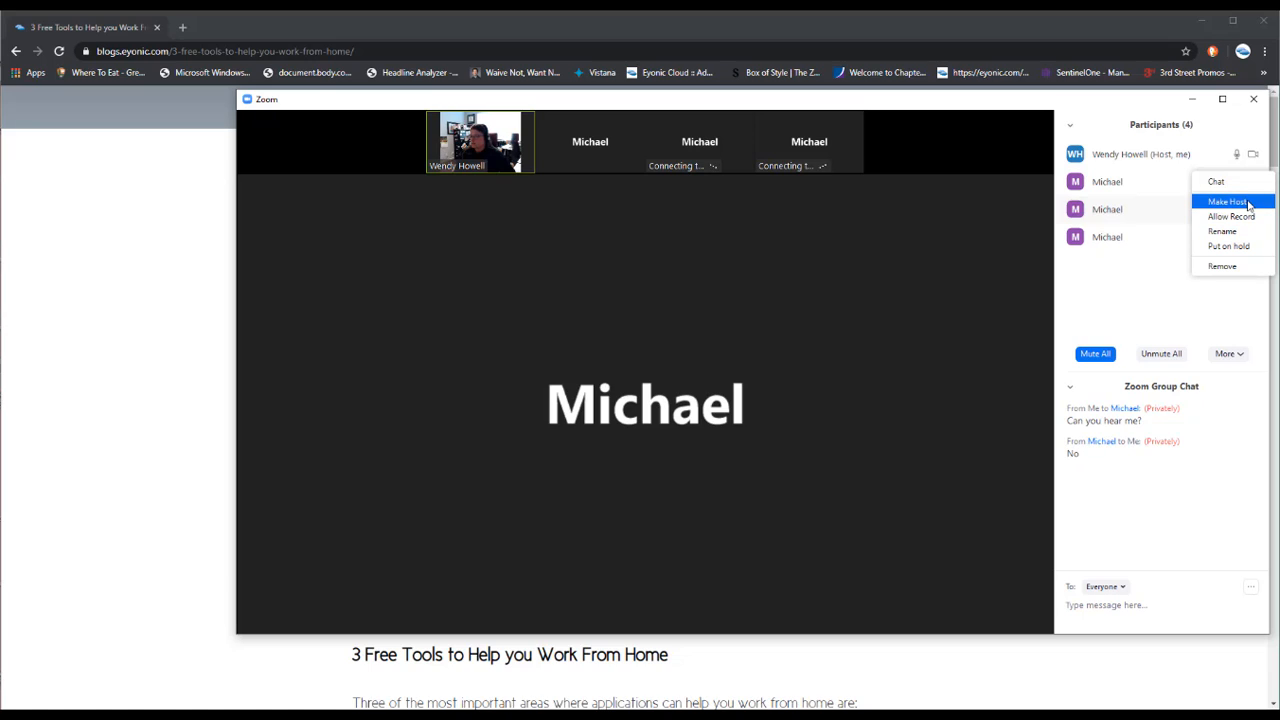
pyautogui.click(986, 224)
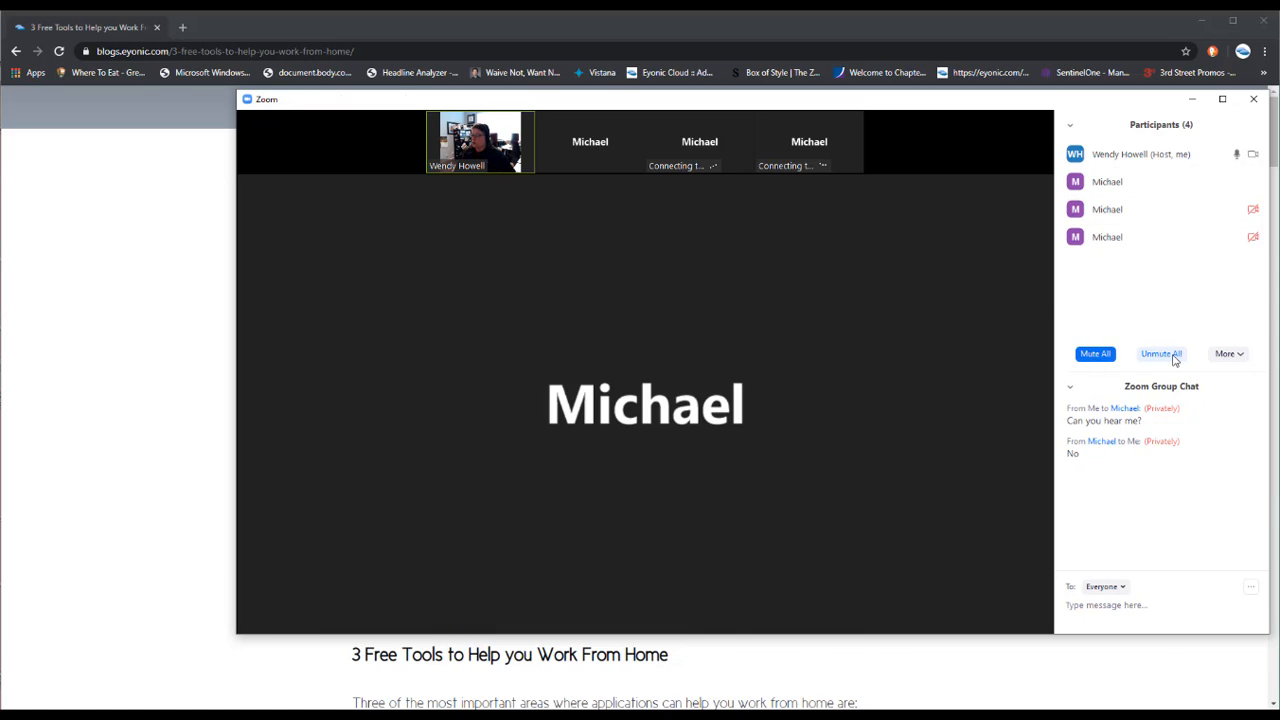
pyautogui.moveTo(1000, 566)
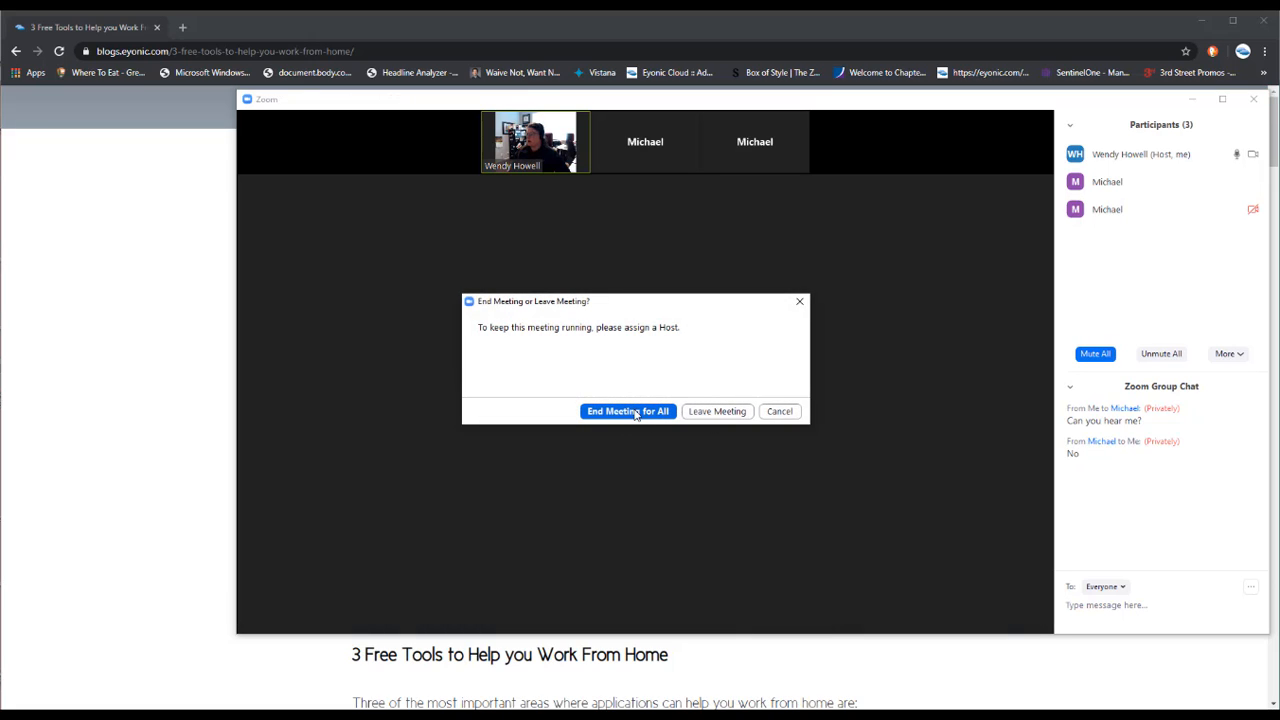
# End the meeting for all participants and close the Zoom window
pyautogui.click(630, 411)
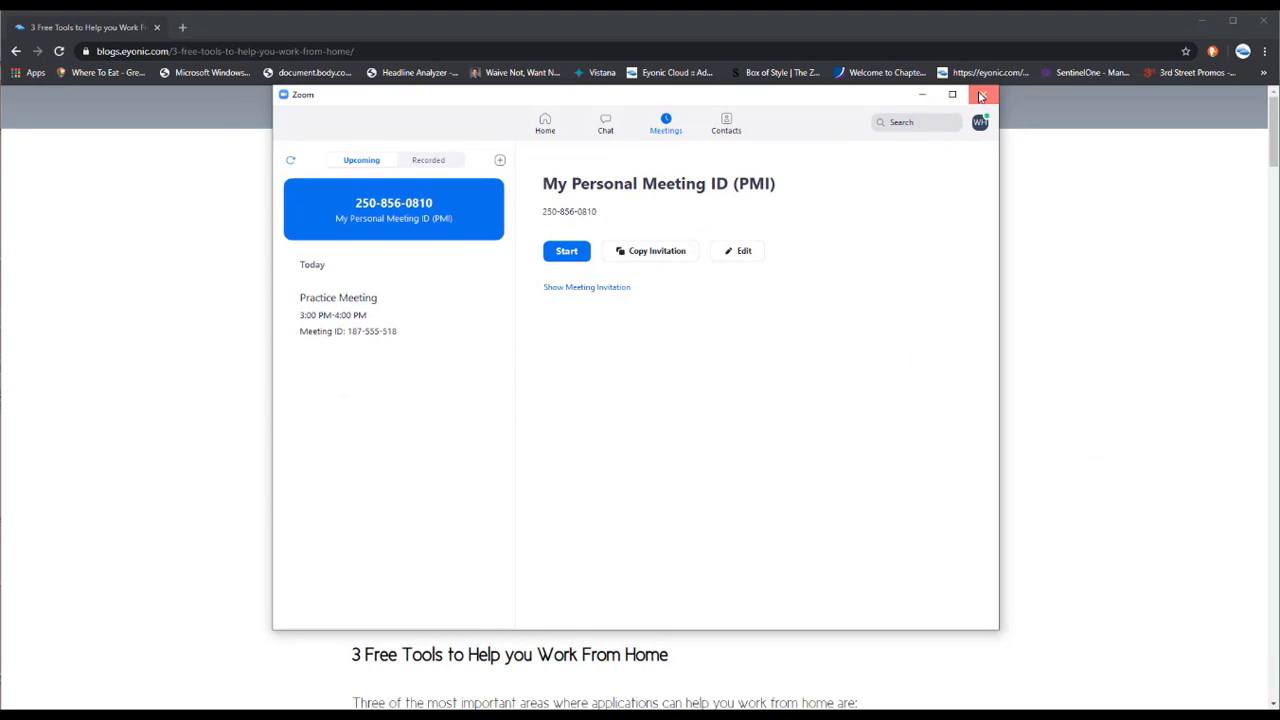
pyautogui.click(981, 96)
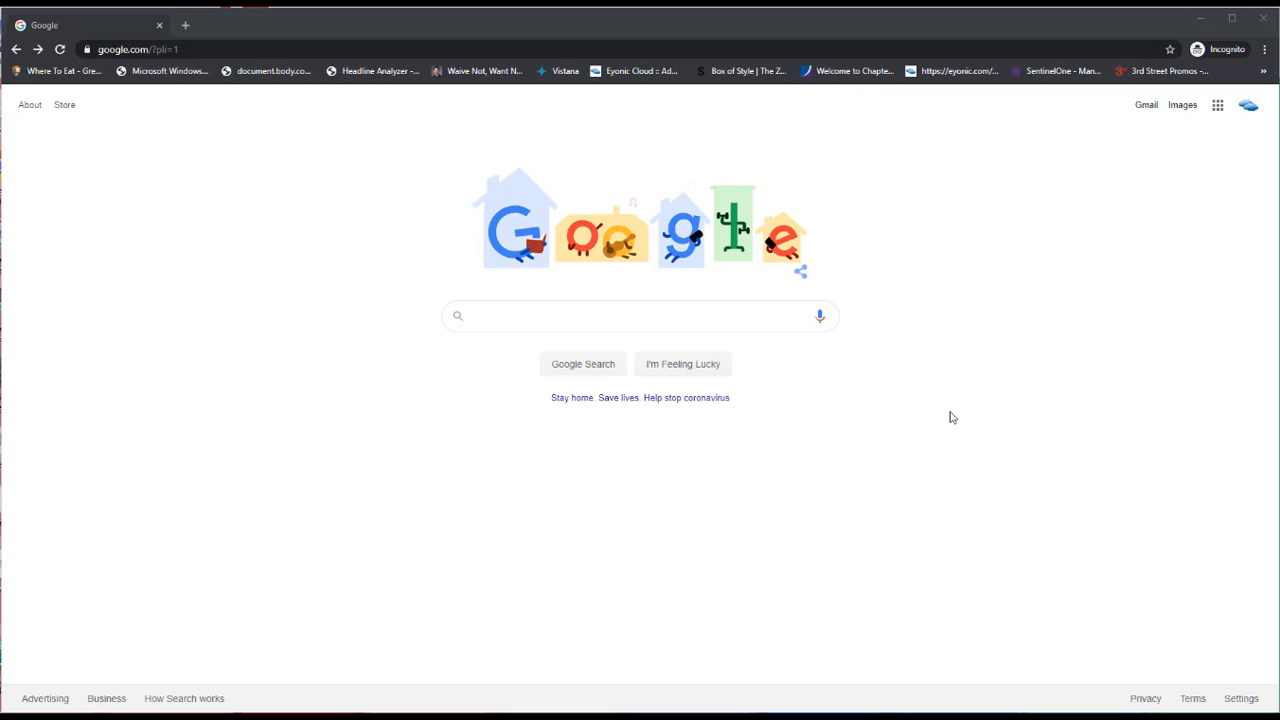
# Open the Project List spreadsheet in Google Sheets
pyautogui.click(1217, 106)
pyautogui.scroll(-2, 1215, 300)
pyautogui.click(1214, 402)
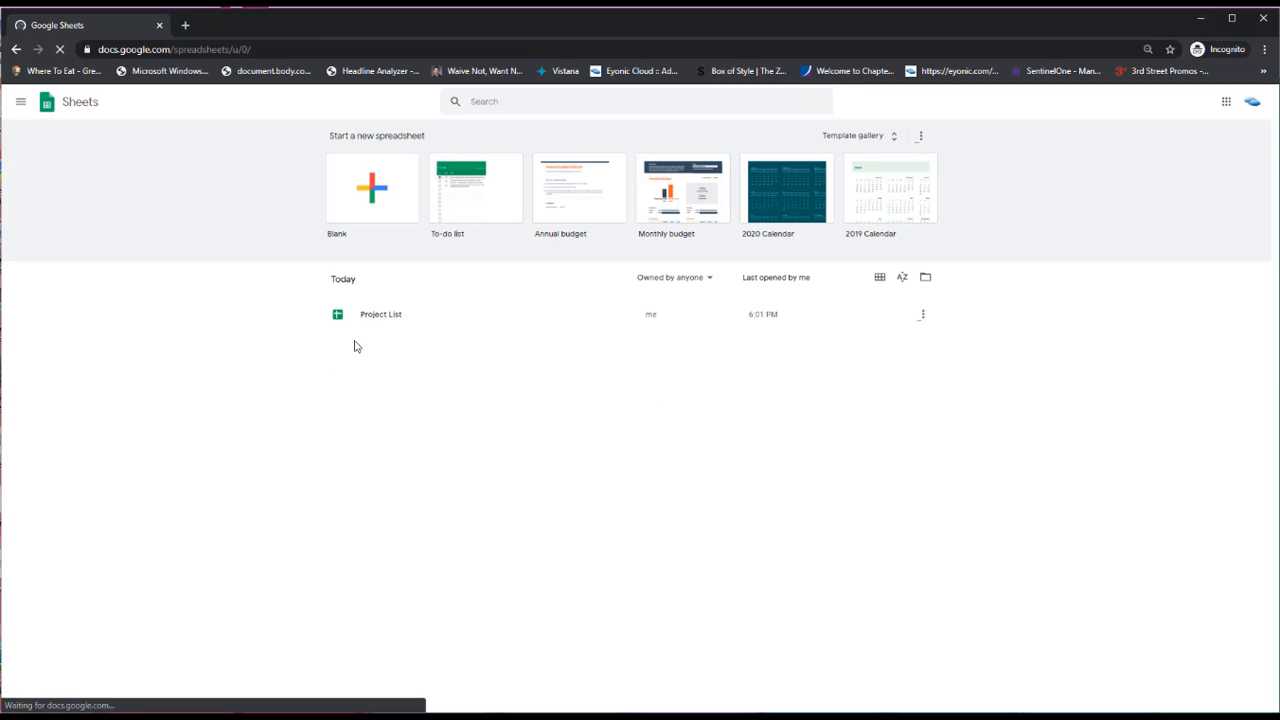
pyautogui.click(375, 316)
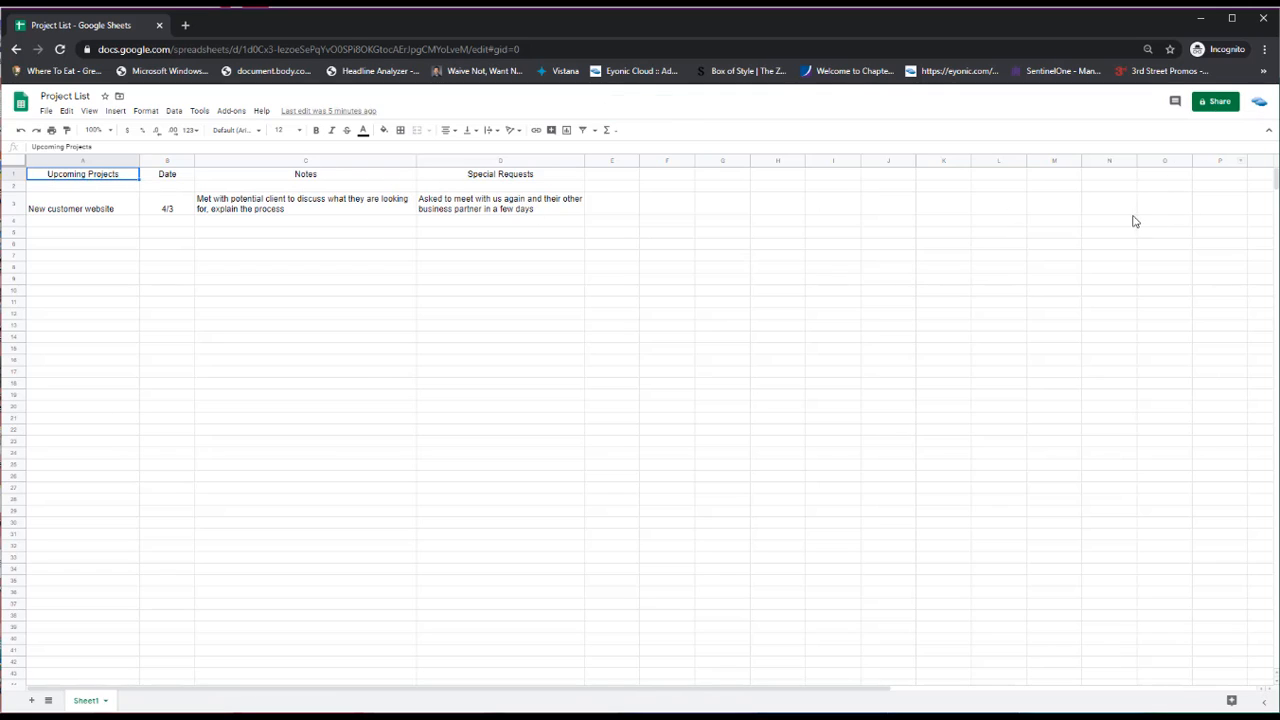
# Share the spreadsheet with a collaborator as editor with a note, then reopen sharing settings
pyautogui.click(1215, 101)
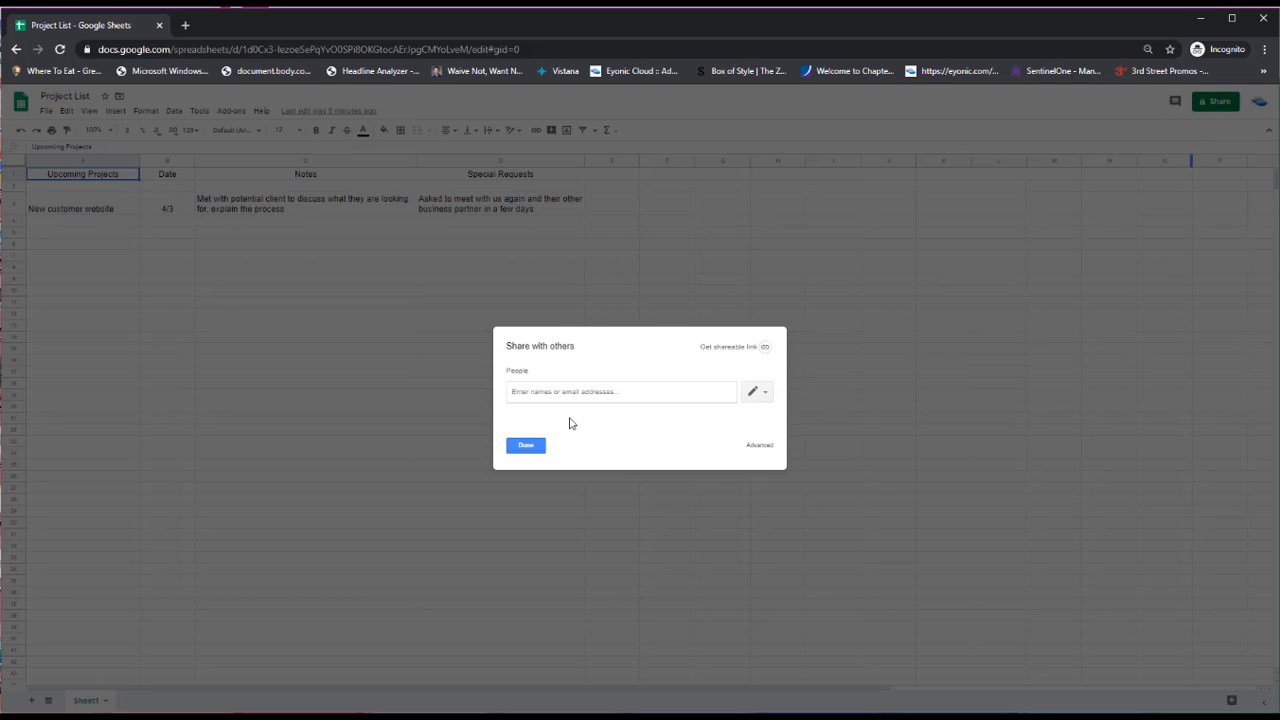
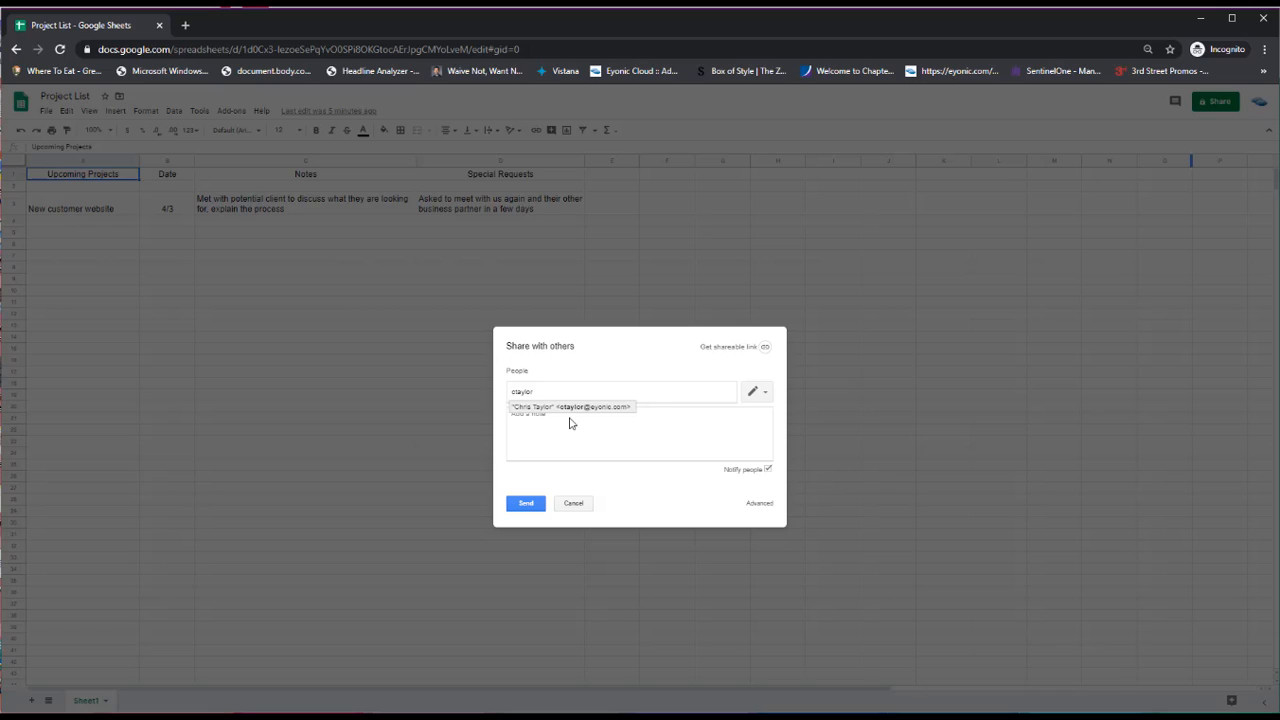
pyautogui.press('Return')
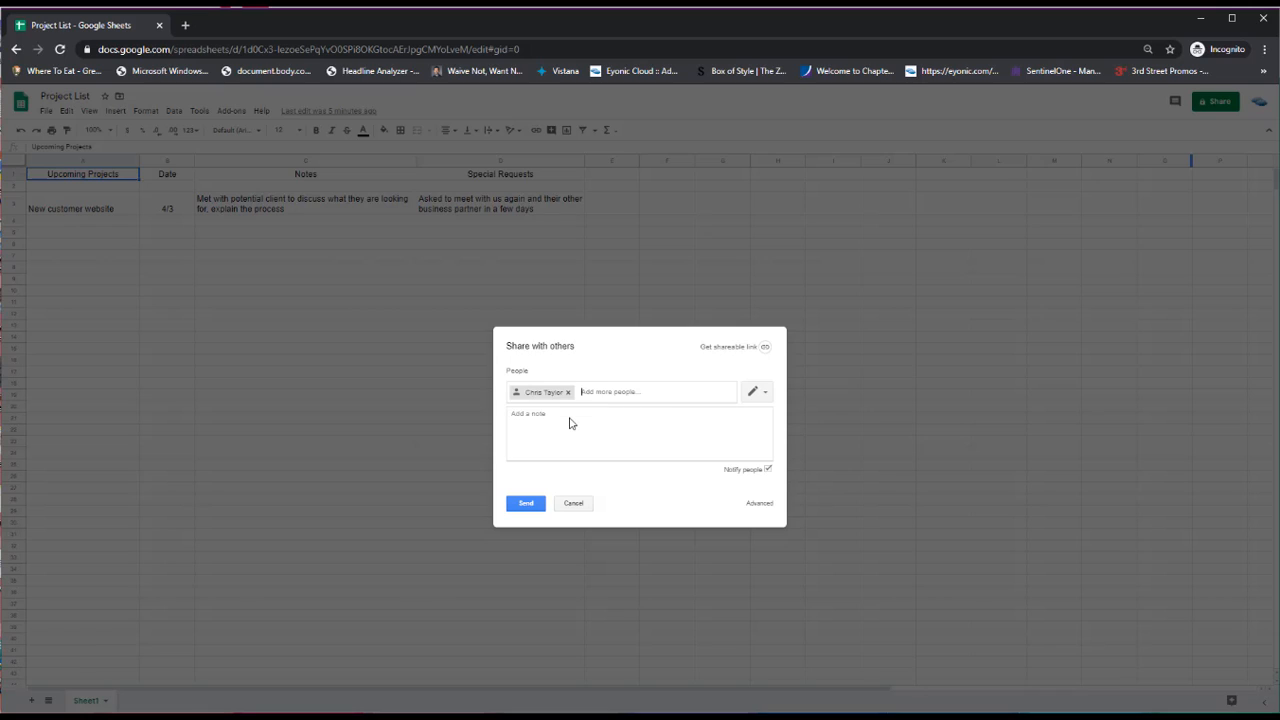
pyautogui.click(766, 394)
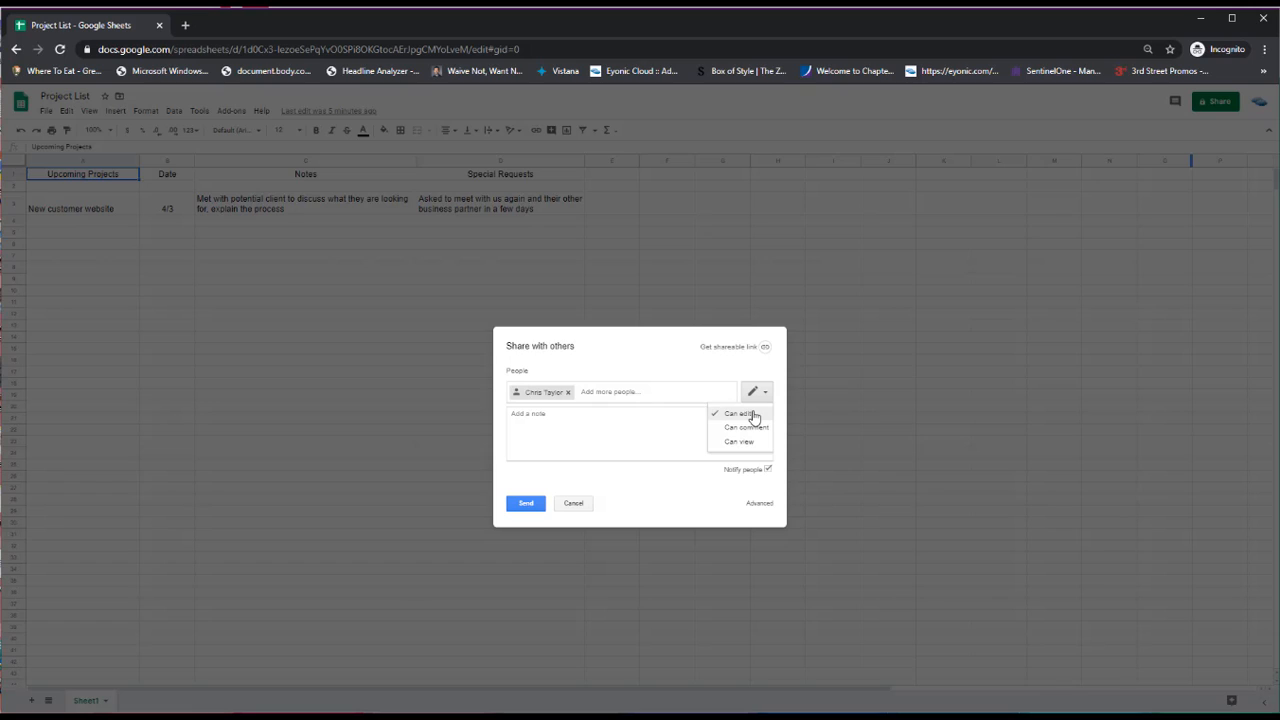
pyautogui.click(752, 414)
pyautogui.click(748, 424)
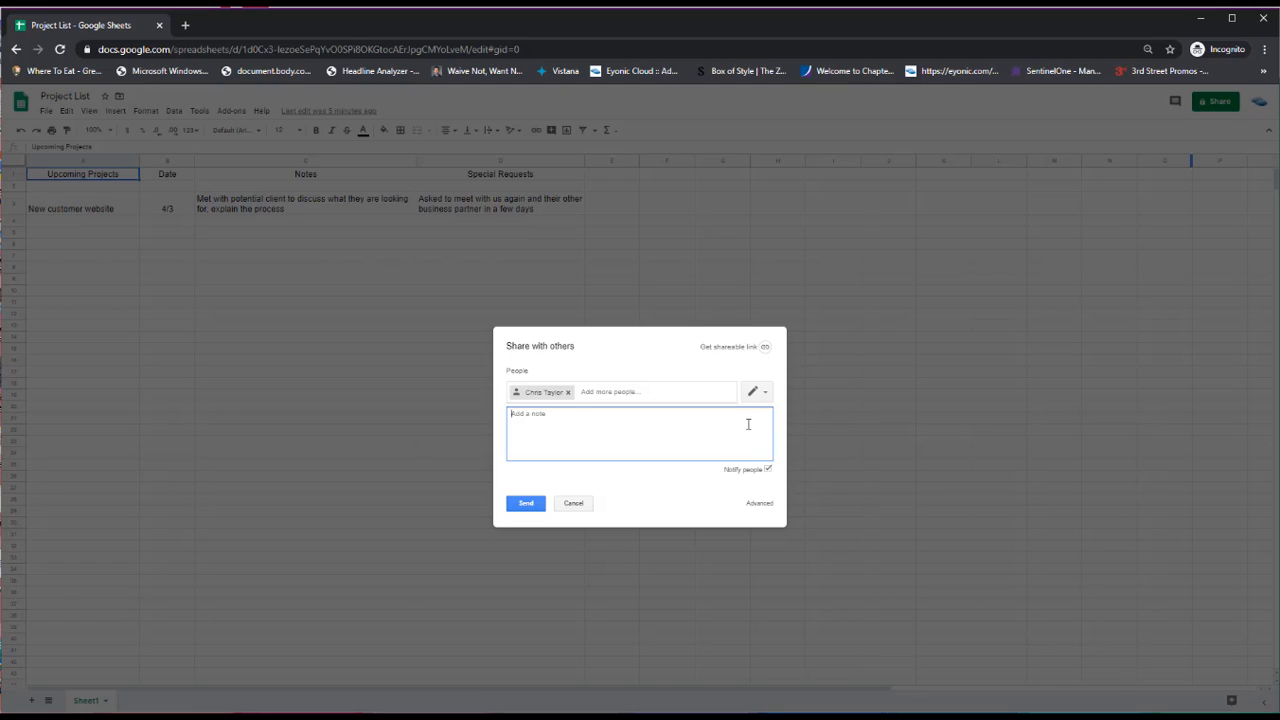
pyautogui.click(625, 390)
pyautogui.click(614, 418)
pyautogui.click(522, 504)
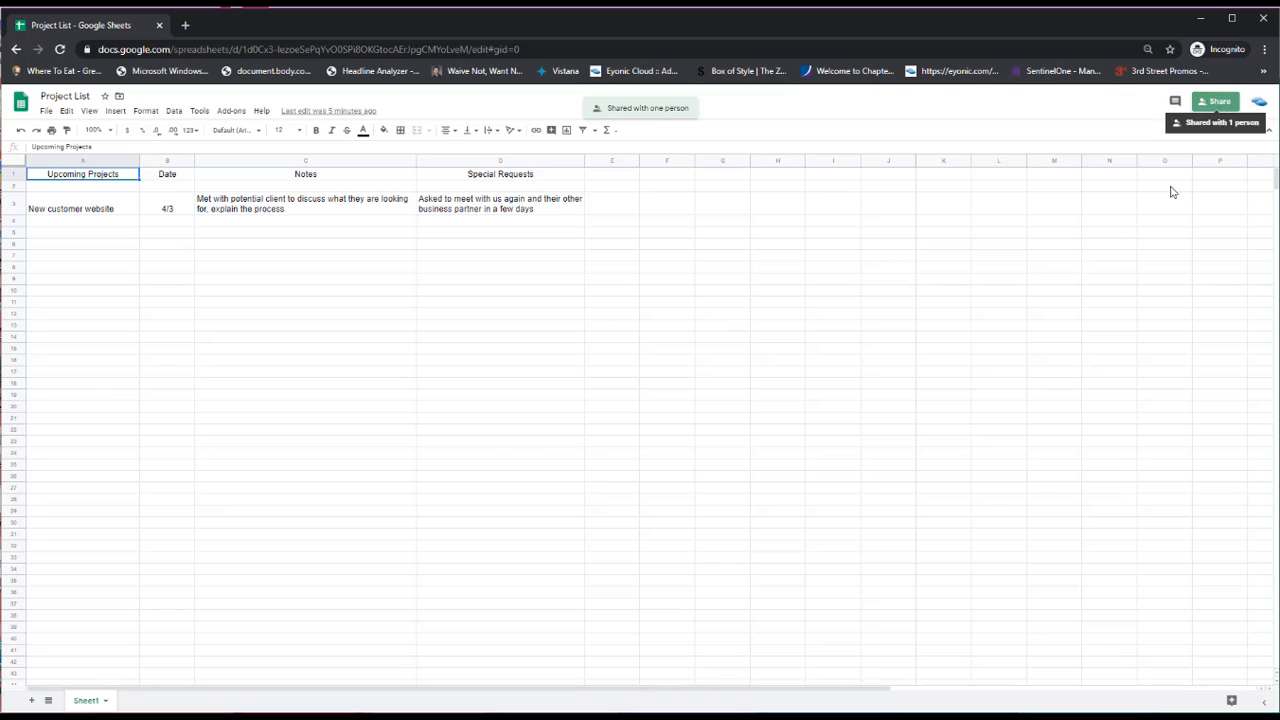
pyautogui.click(1216, 101)
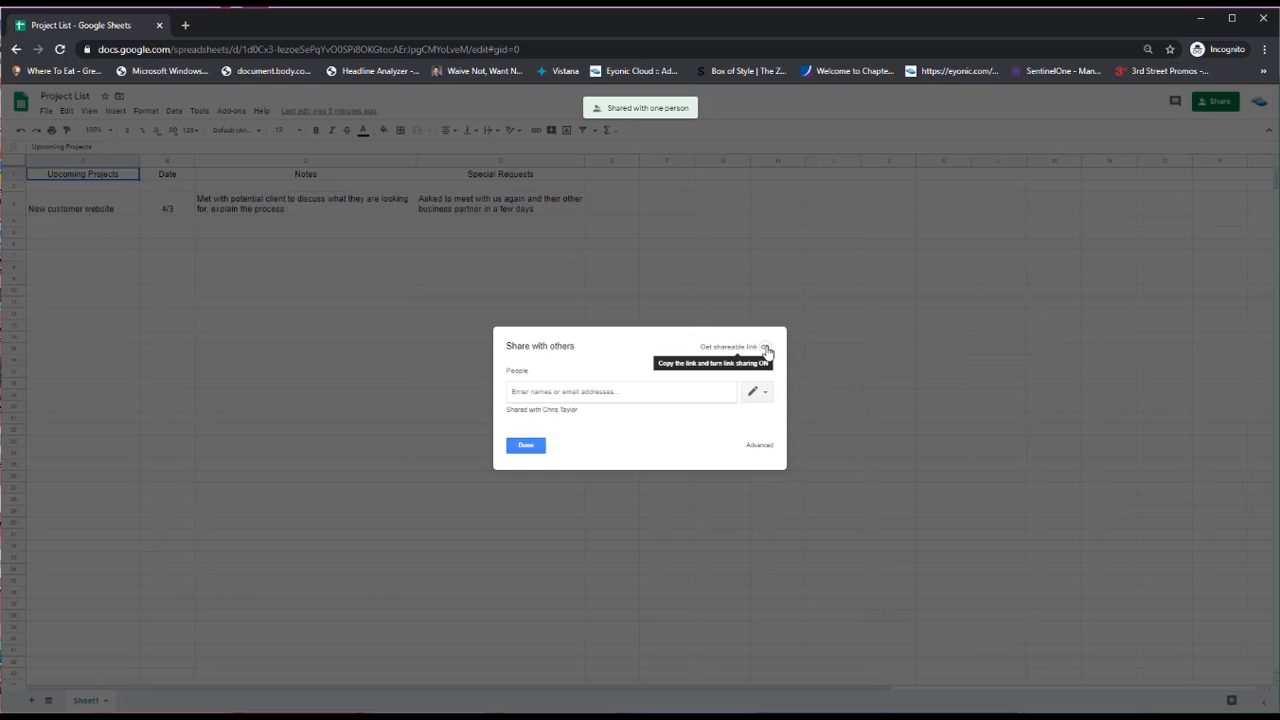
# Enable link sharing set to 'Anyone with the link can view' and close the settings
pyautogui.click(765, 348)
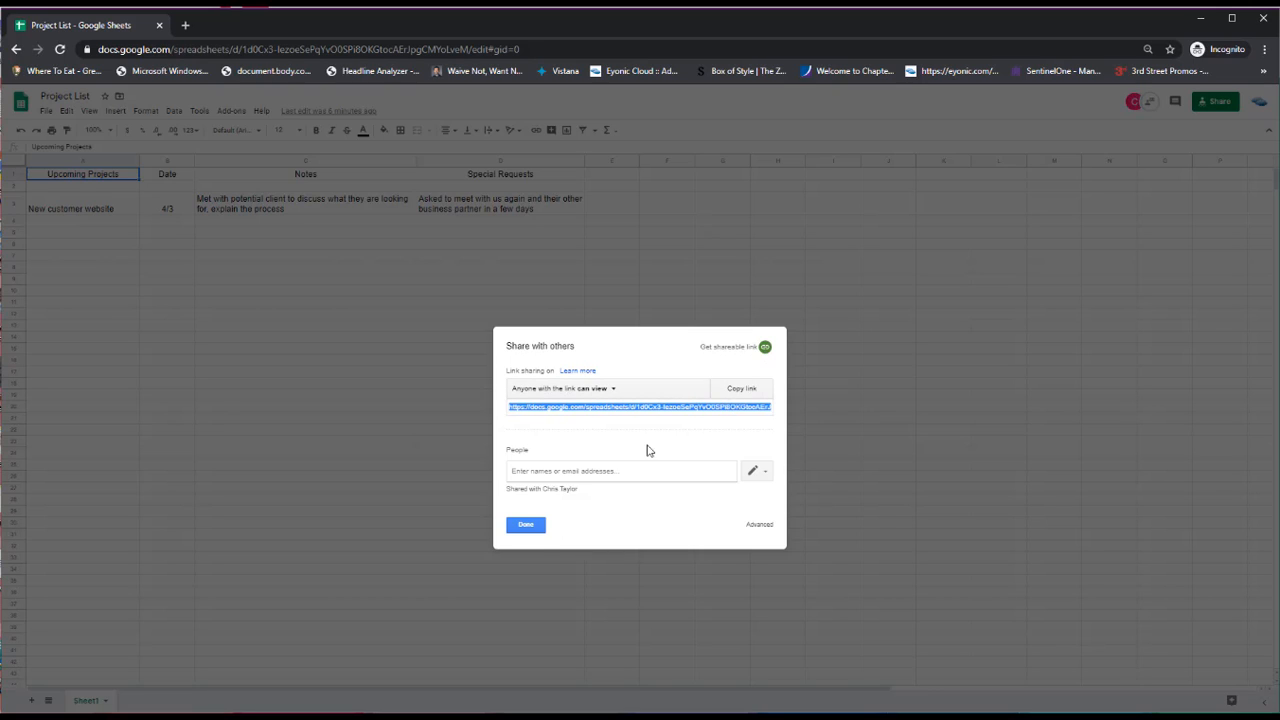
pyautogui.click(602, 390)
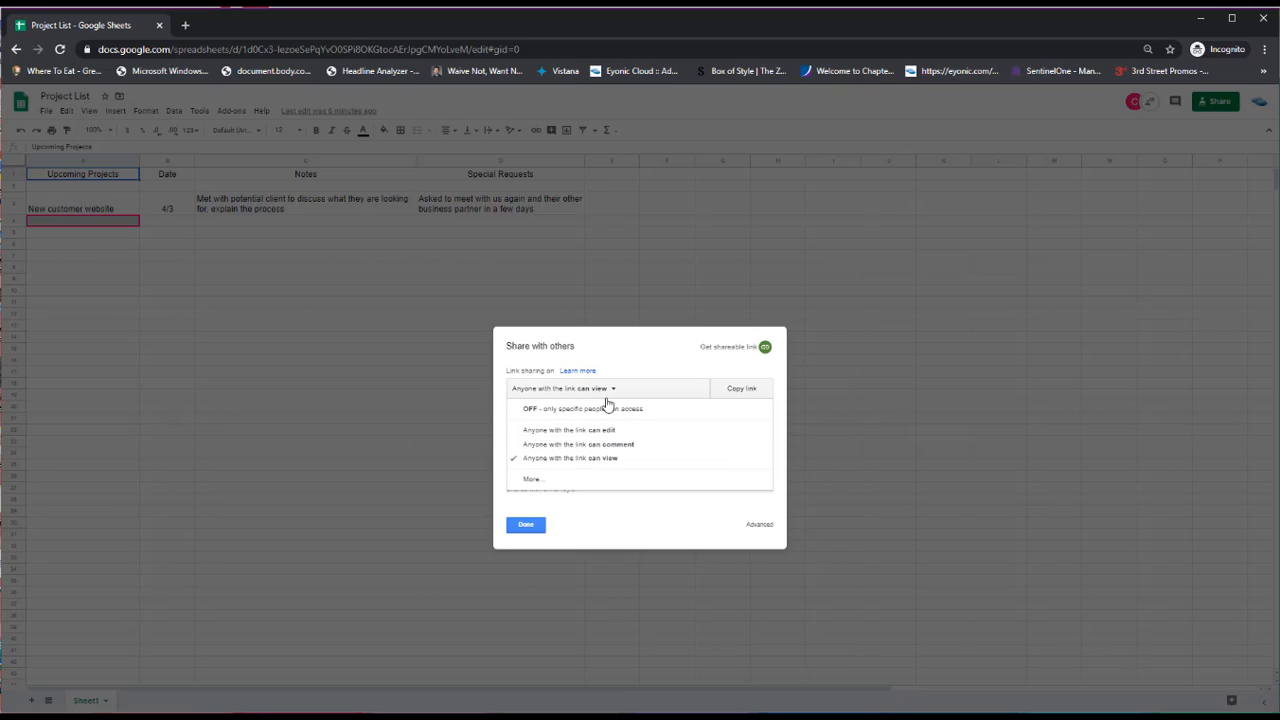
pyautogui.click(632, 517)
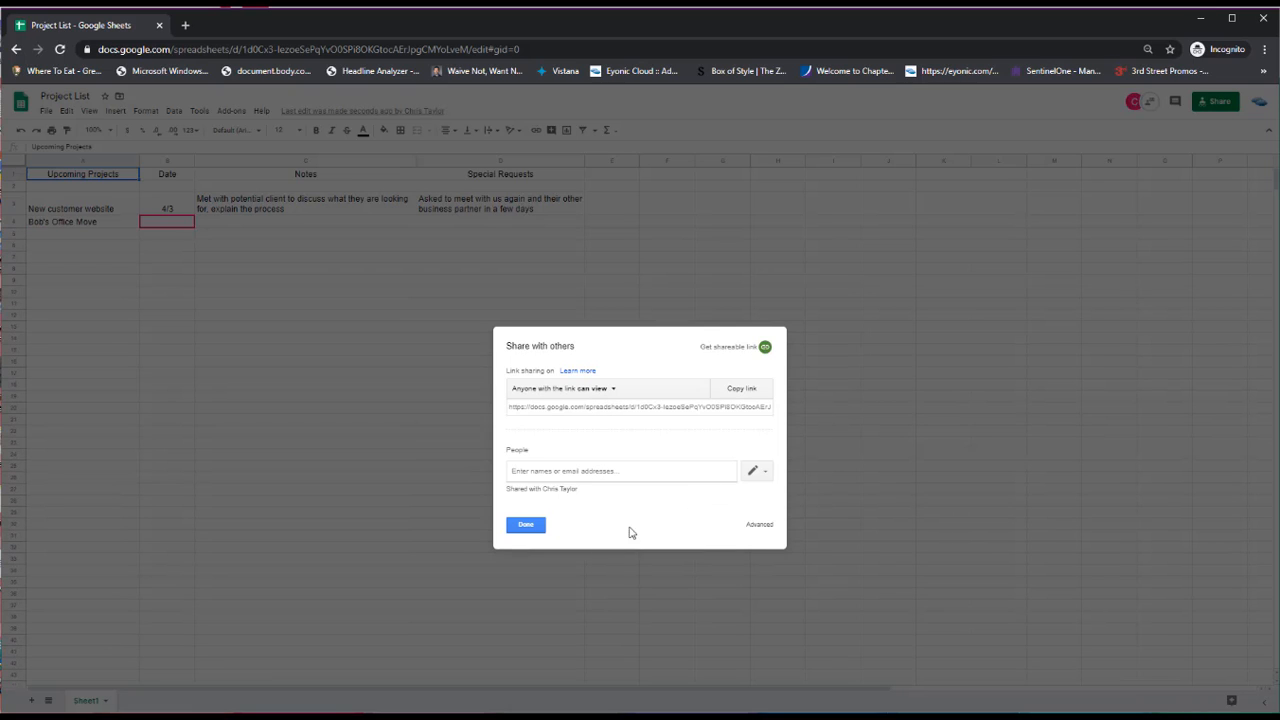
pyautogui.click(526, 525)
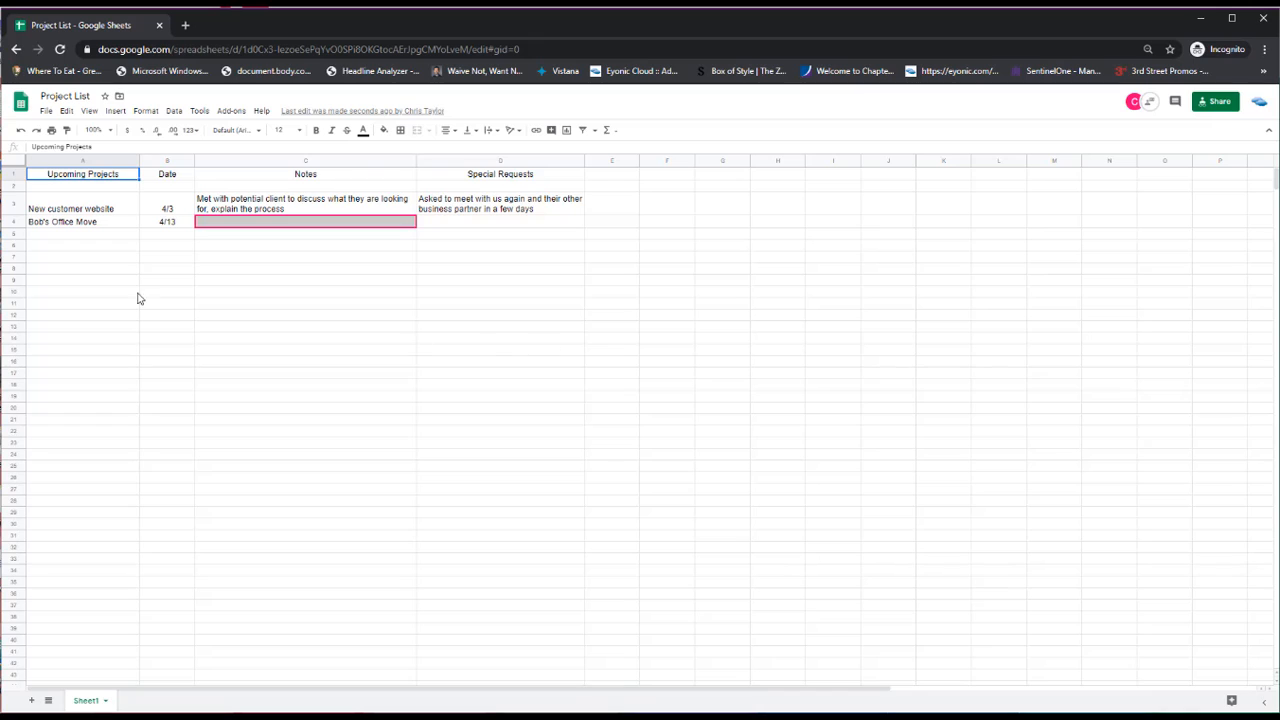
# Insert two blank spacer rows above Bob's Office Move
pyautogui.click(15, 221)
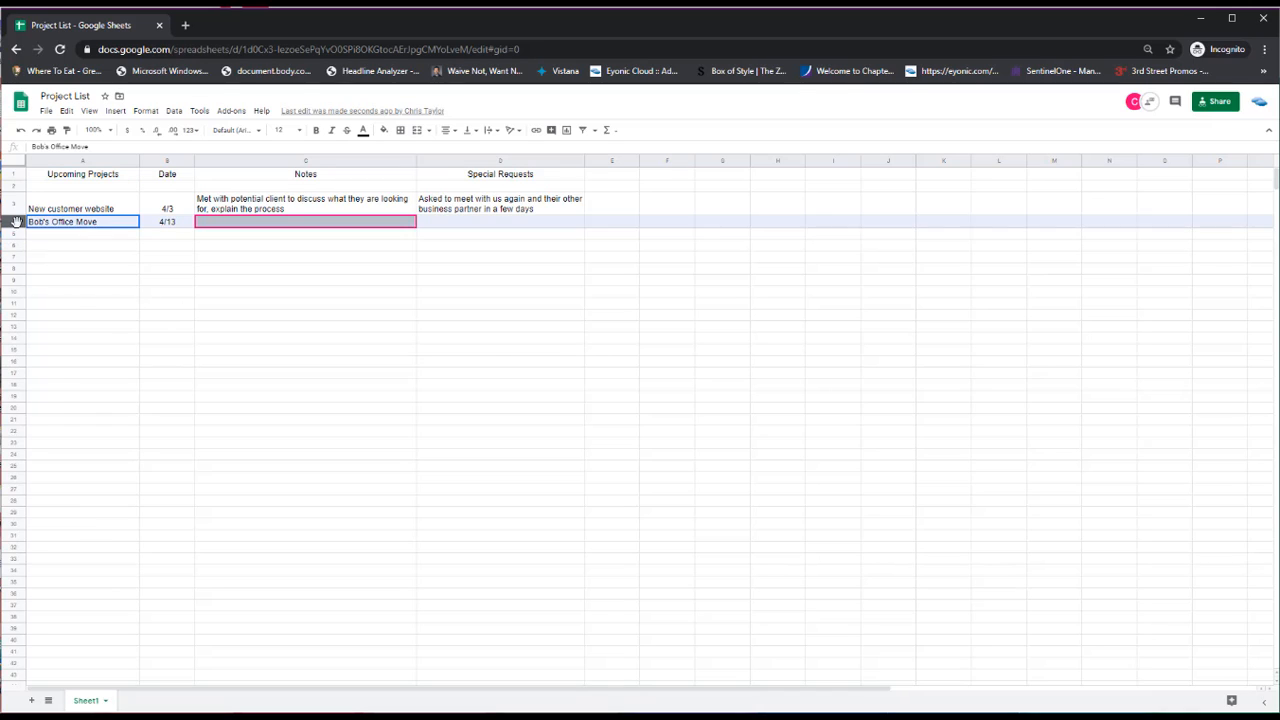
pyautogui.rightClick(15, 221)
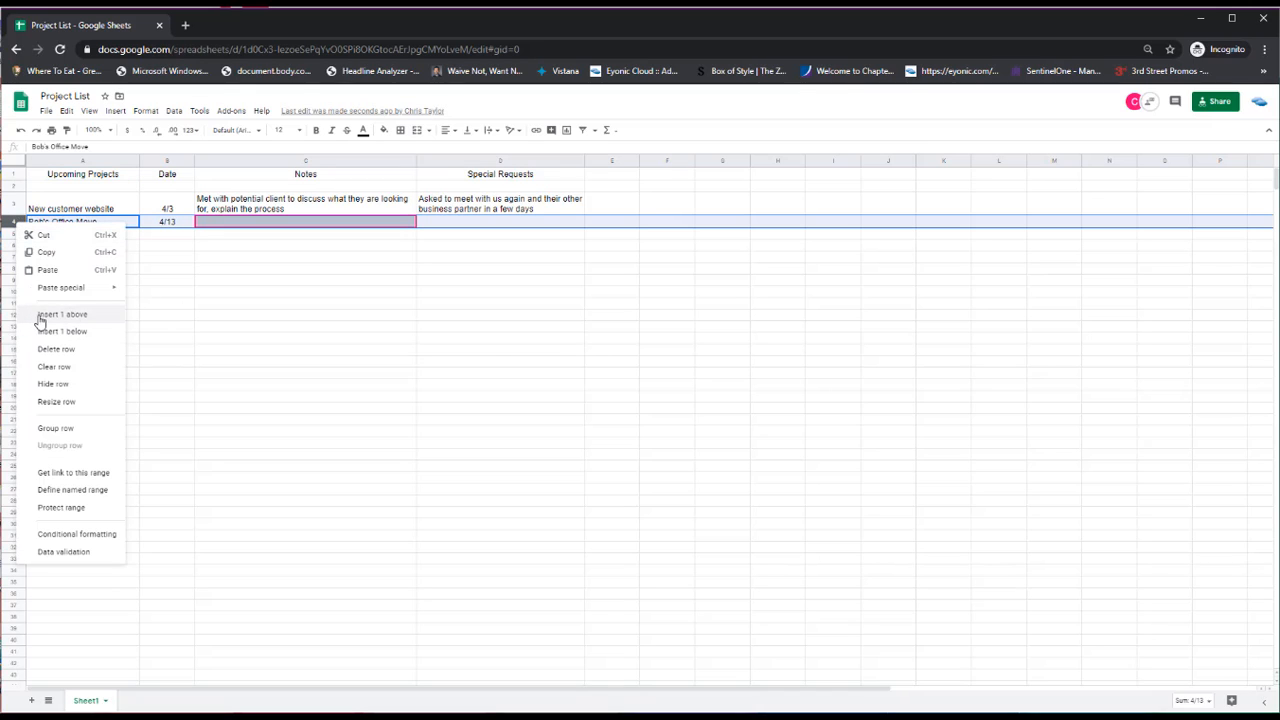
pyautogui.click(40, 316)
pyautogui.rightClick(10, 222)
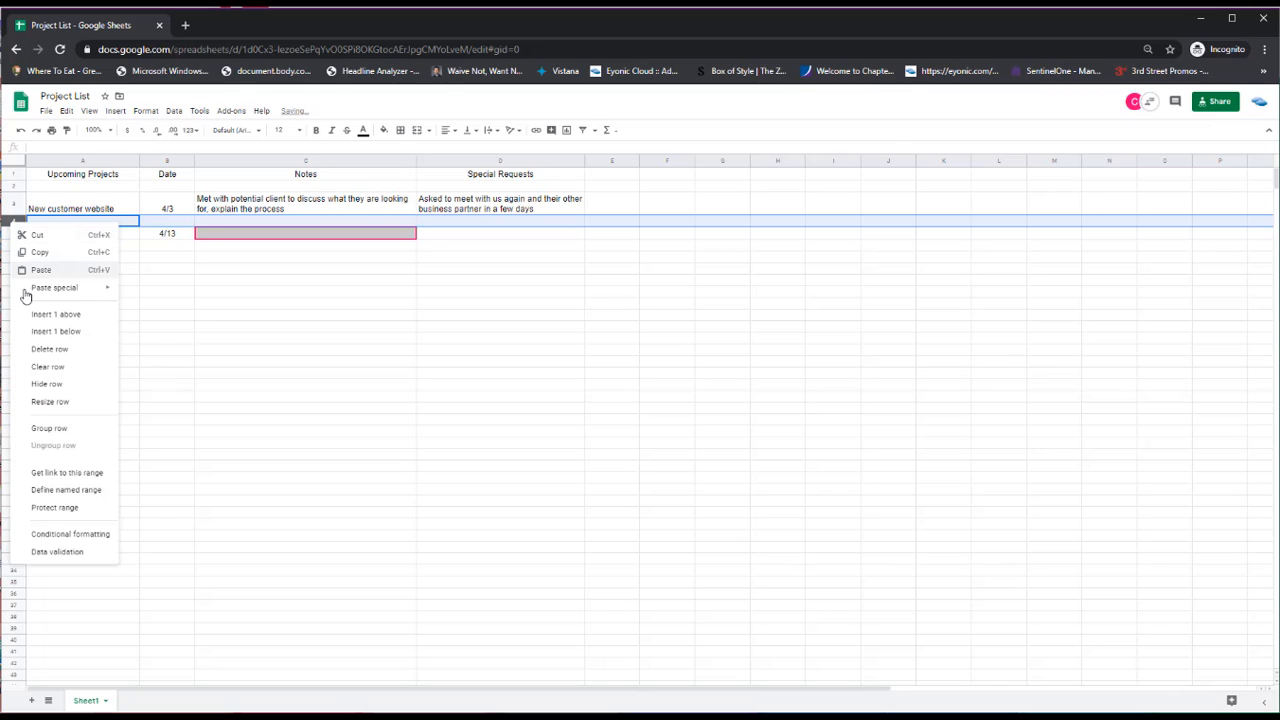
pyautogui.click(40, 314)
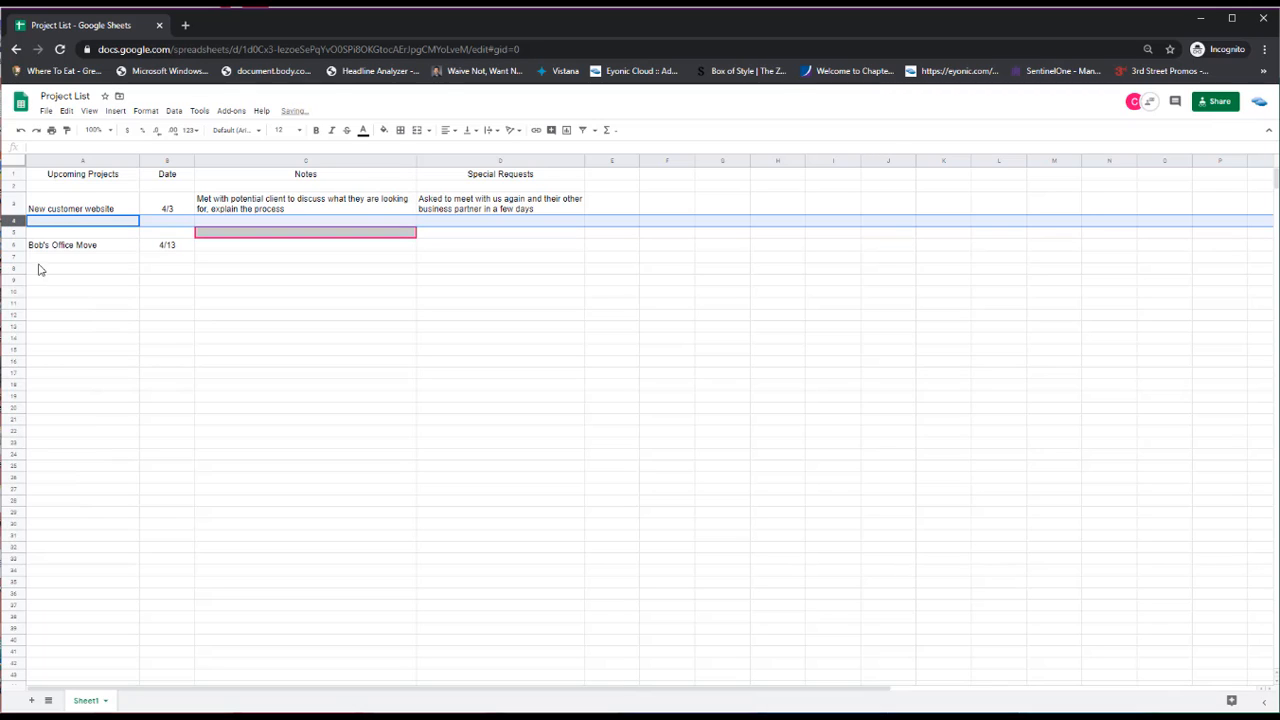
# Note 'Need to create quote to bring to next meeting' in C4 and add another spacer row
pyautogui.click(226, 219)
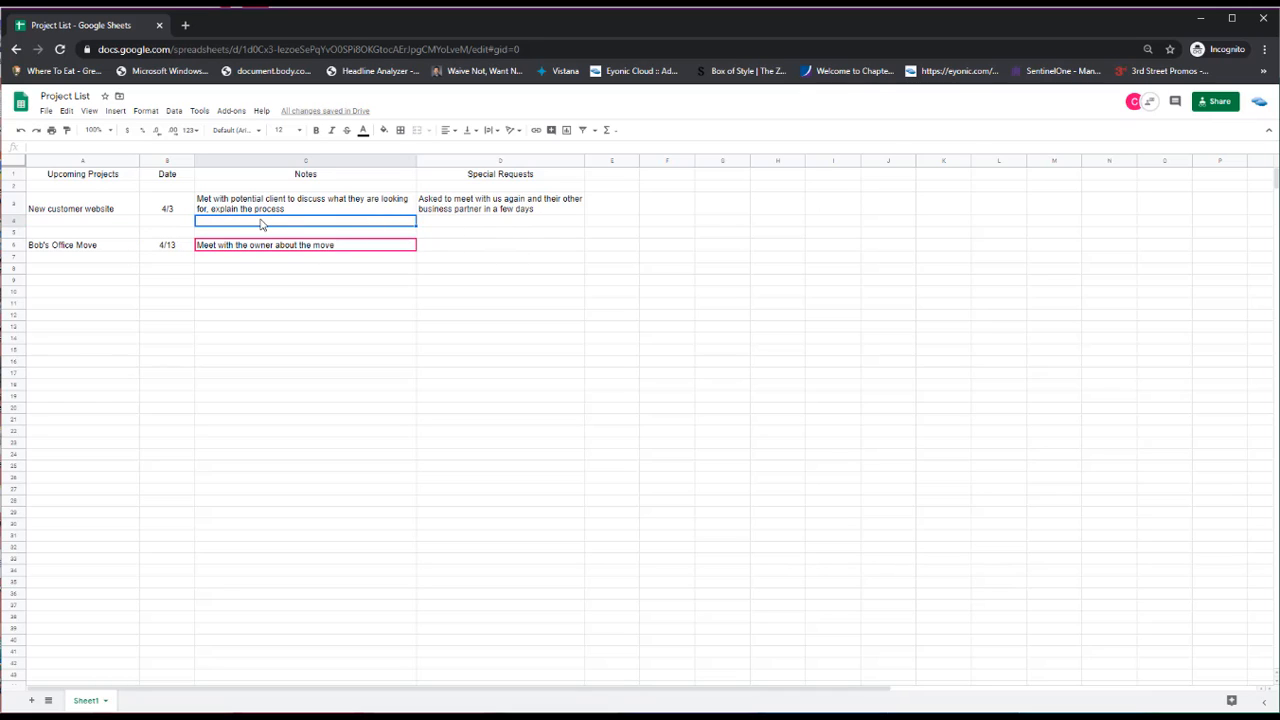
pyautogui.write('Nee')
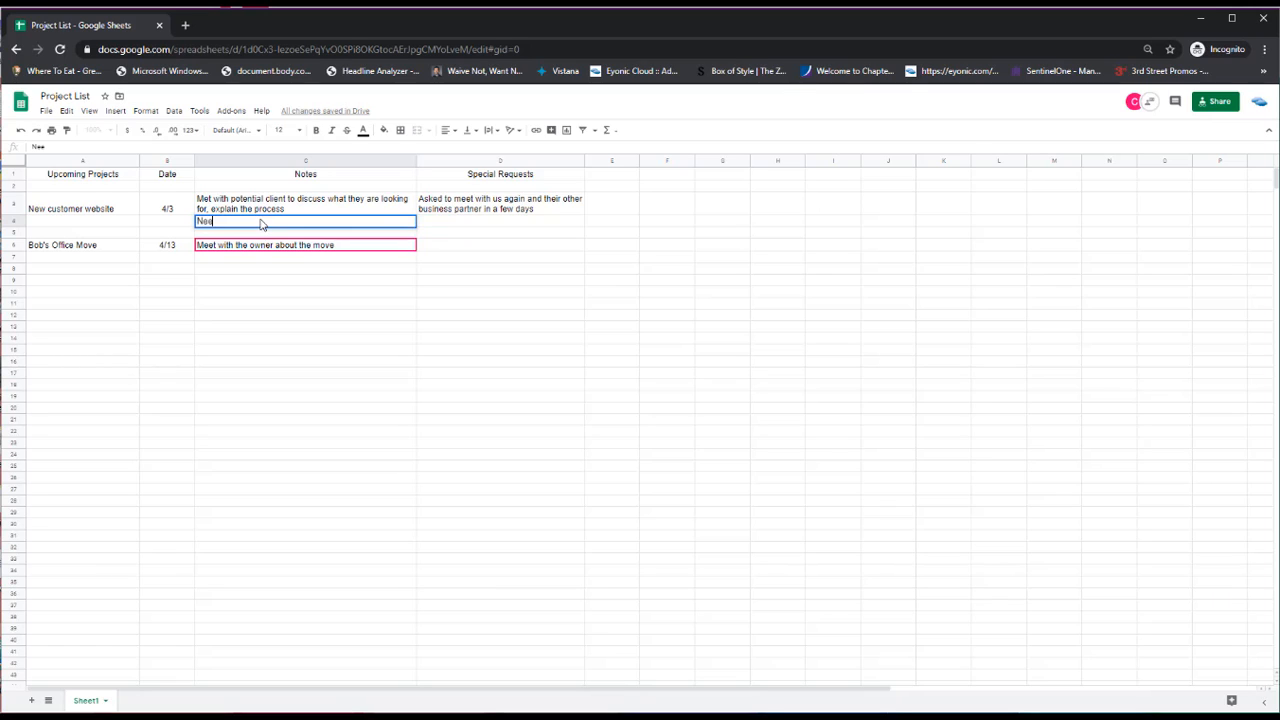
pyautogui.write('d to create ')
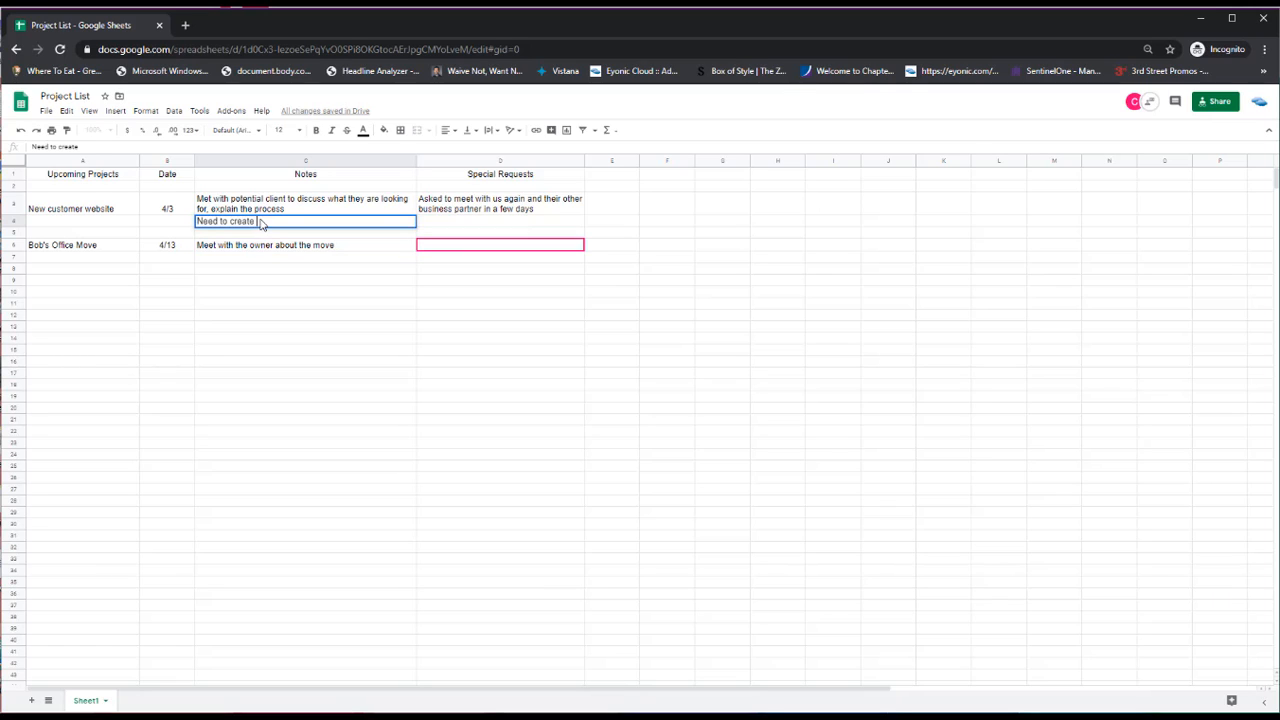
pyautogui.write('quote to bring')
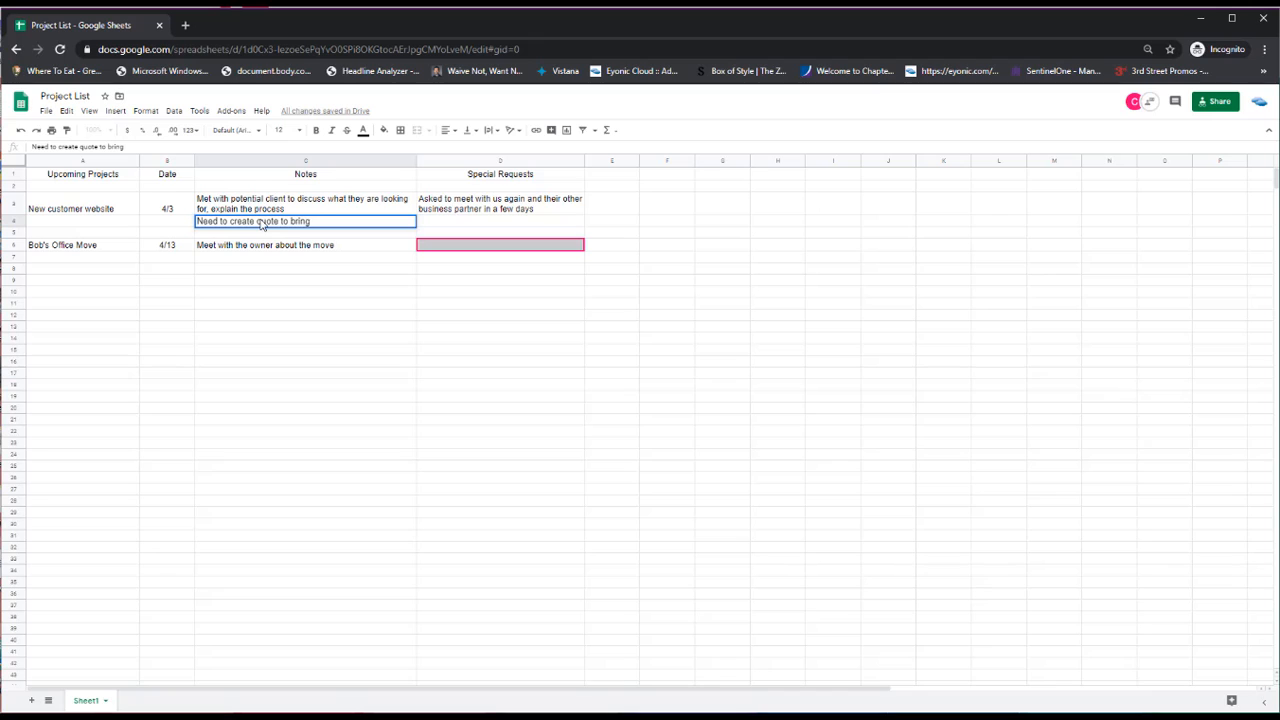
pyautogui.write(' to next meeting')
pyautogui.press('Tab')
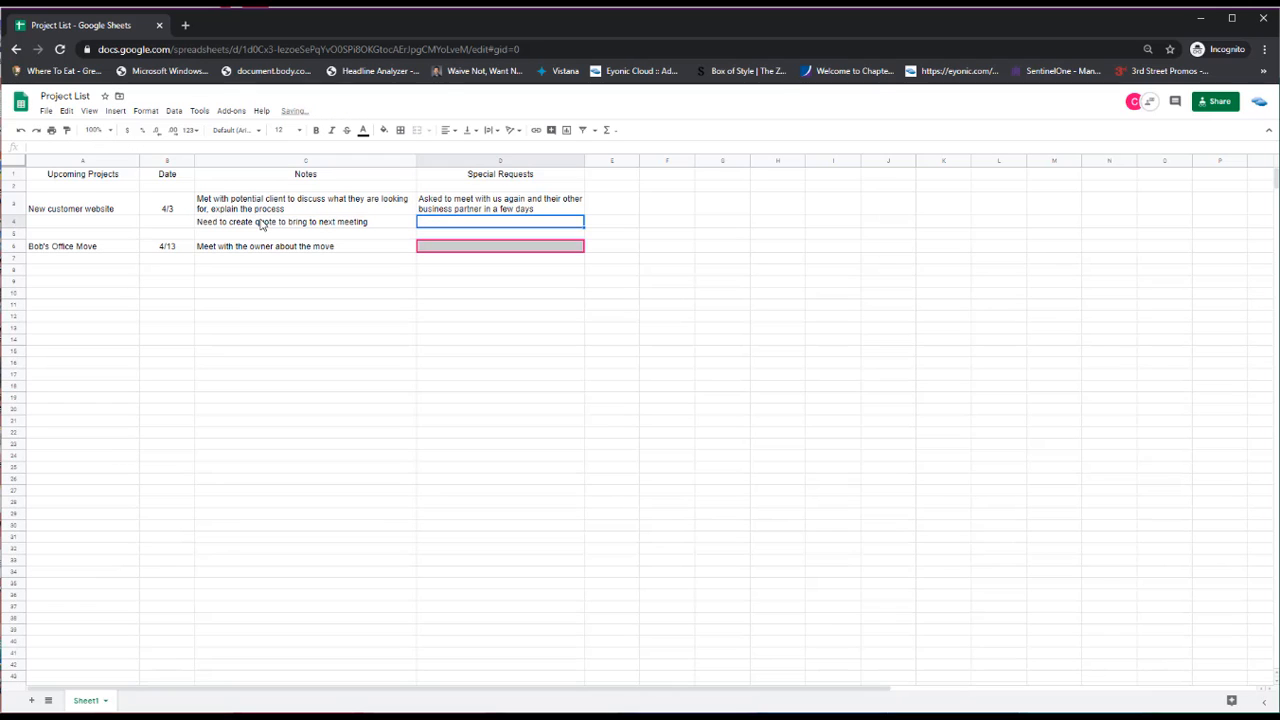
pyautogui.rightClick(13, 234)
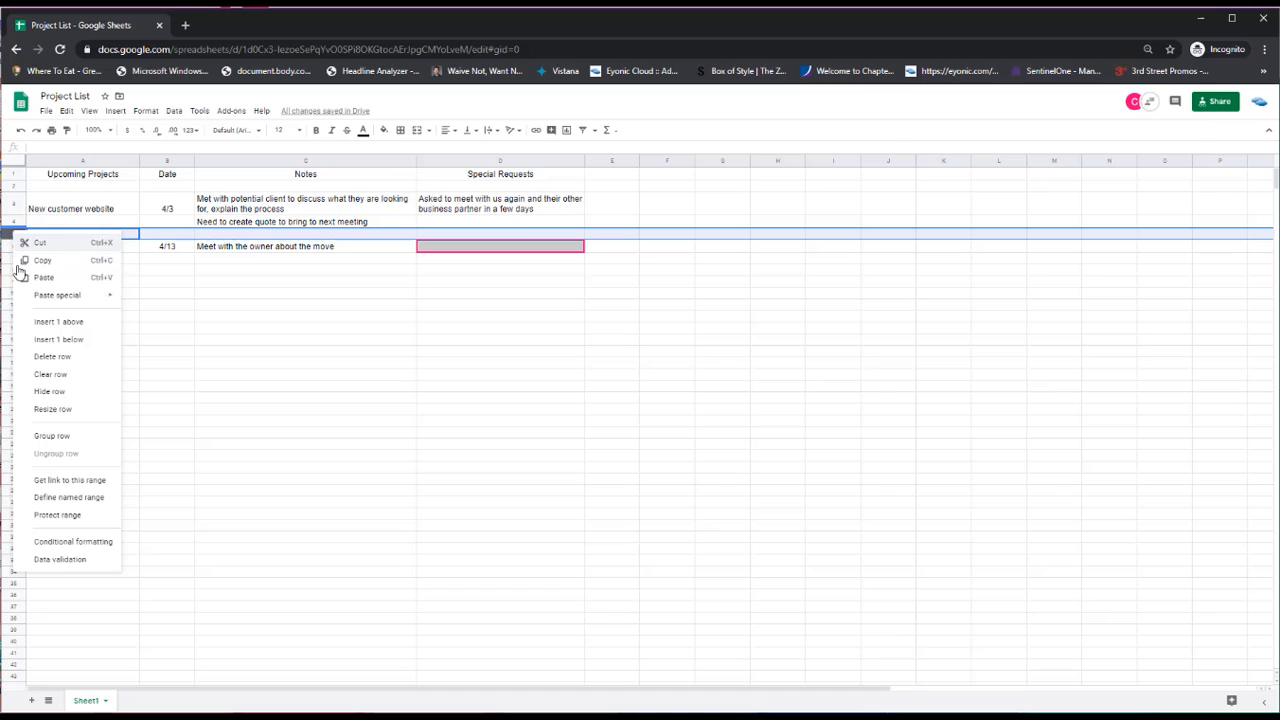
pyautogui.click(36, 326)
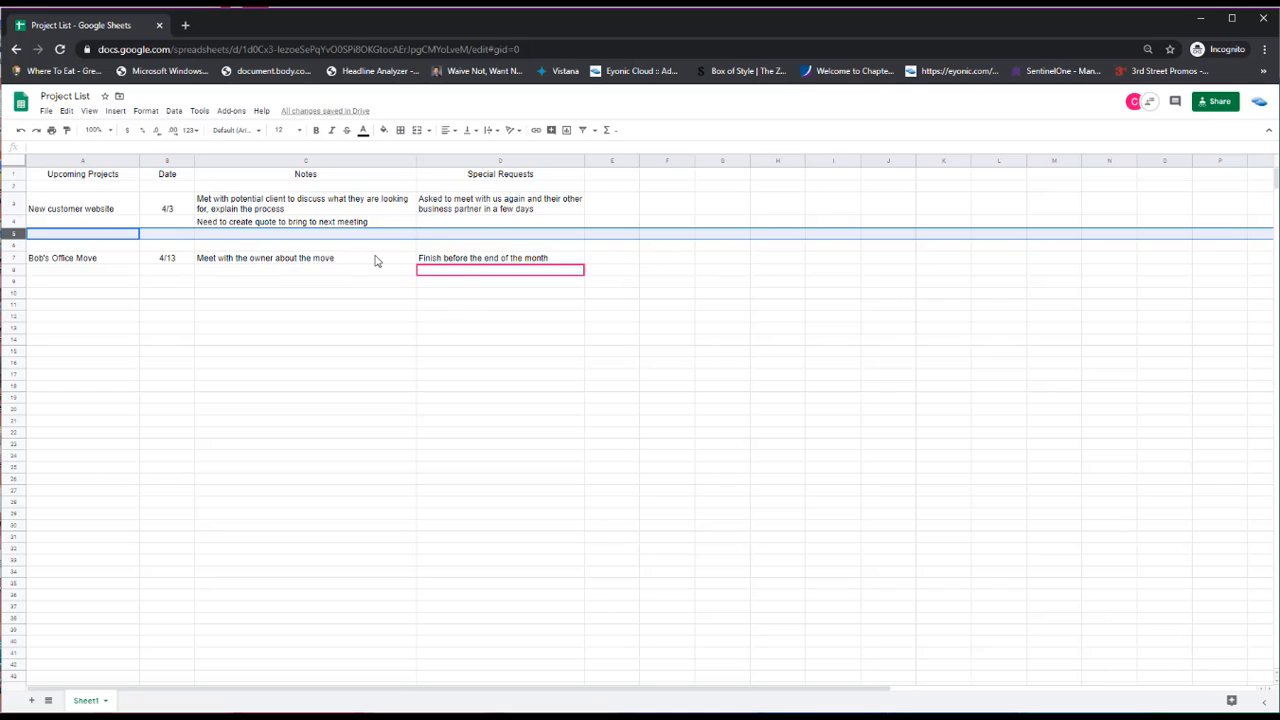
# Add the Customer site move project with note 'Need to make sure Internet is set up prior to move date'
pyautogui.click(55, 352)
pyautogui.write('Cu')
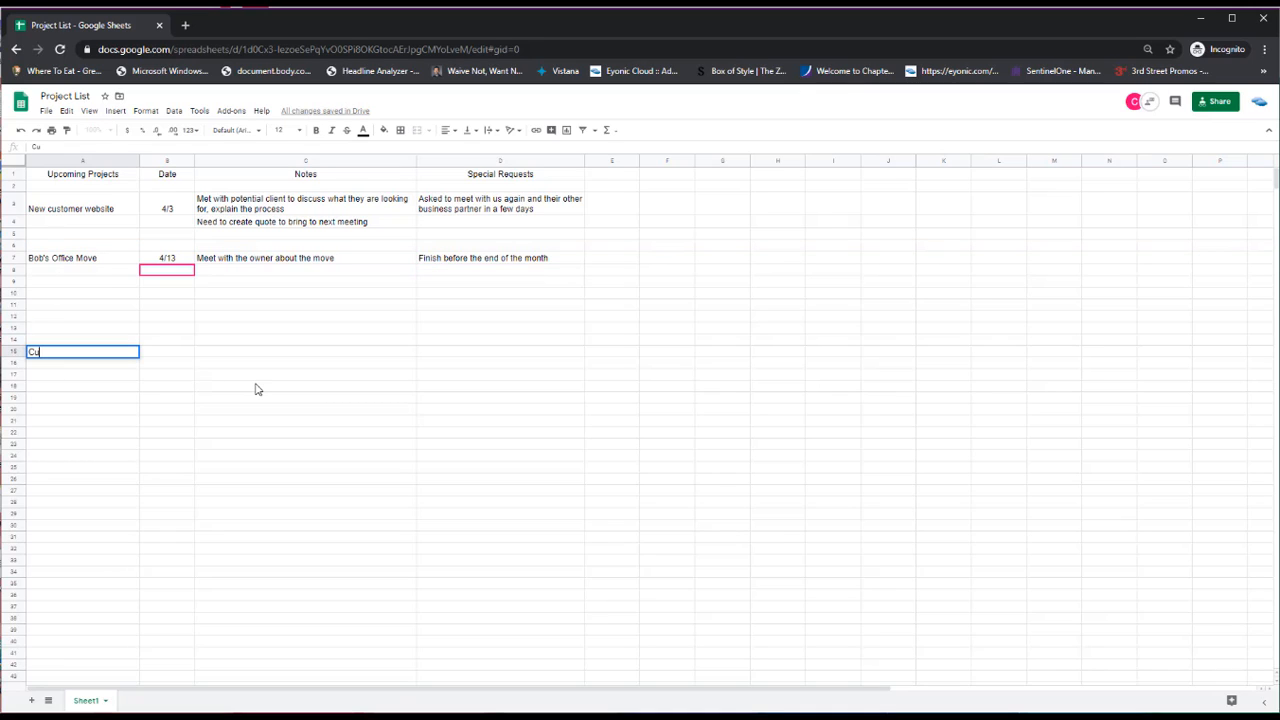
pyautogui.write('stomer')
pyautogui.write('move')
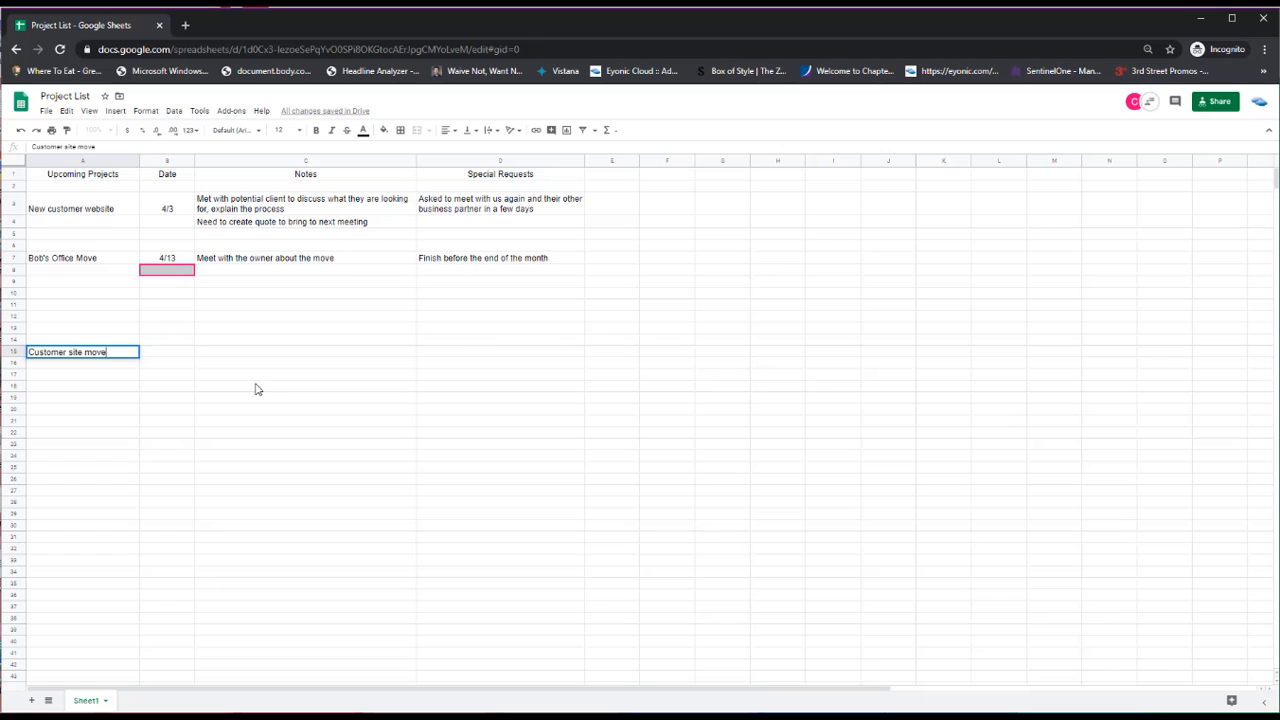
pyautogui.press('Tab')
pyautogui.press('Tab')
pyautogui.write('Neet')
pyautogui.press('BackSpace')
pyautogui.write('d to make sure ')
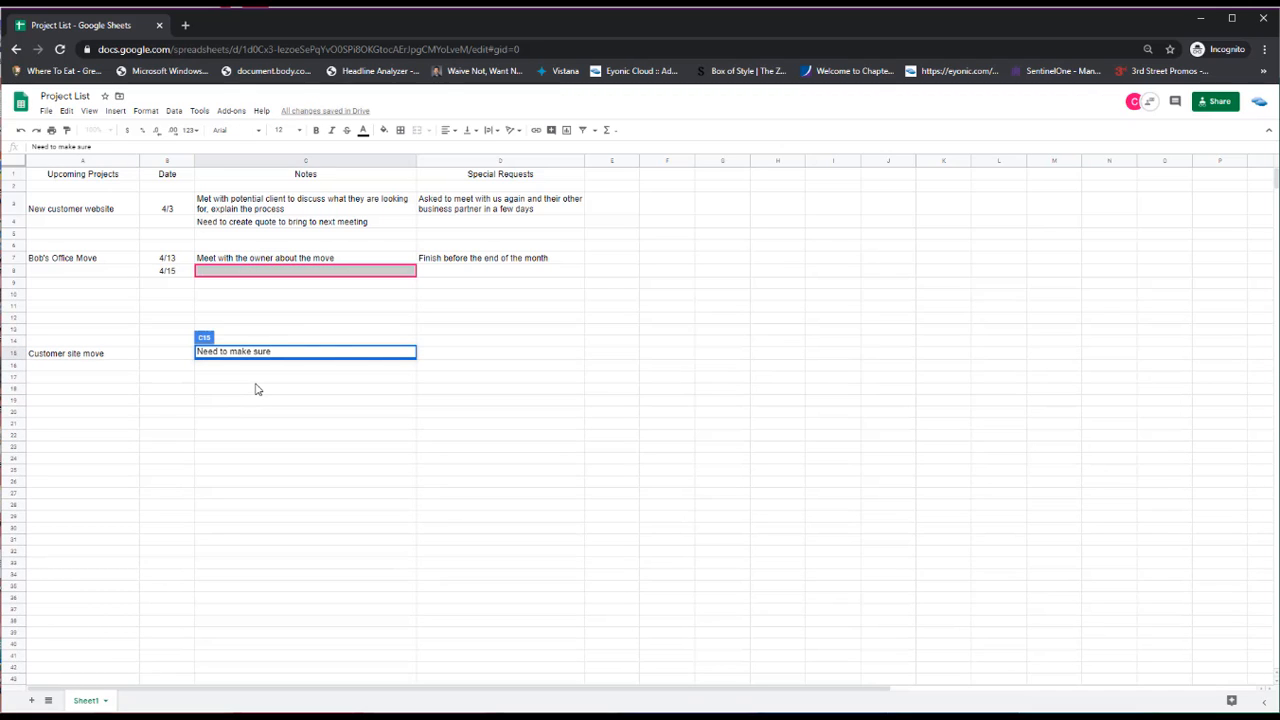
pyautogui.write('Internet is set up prior to move date')
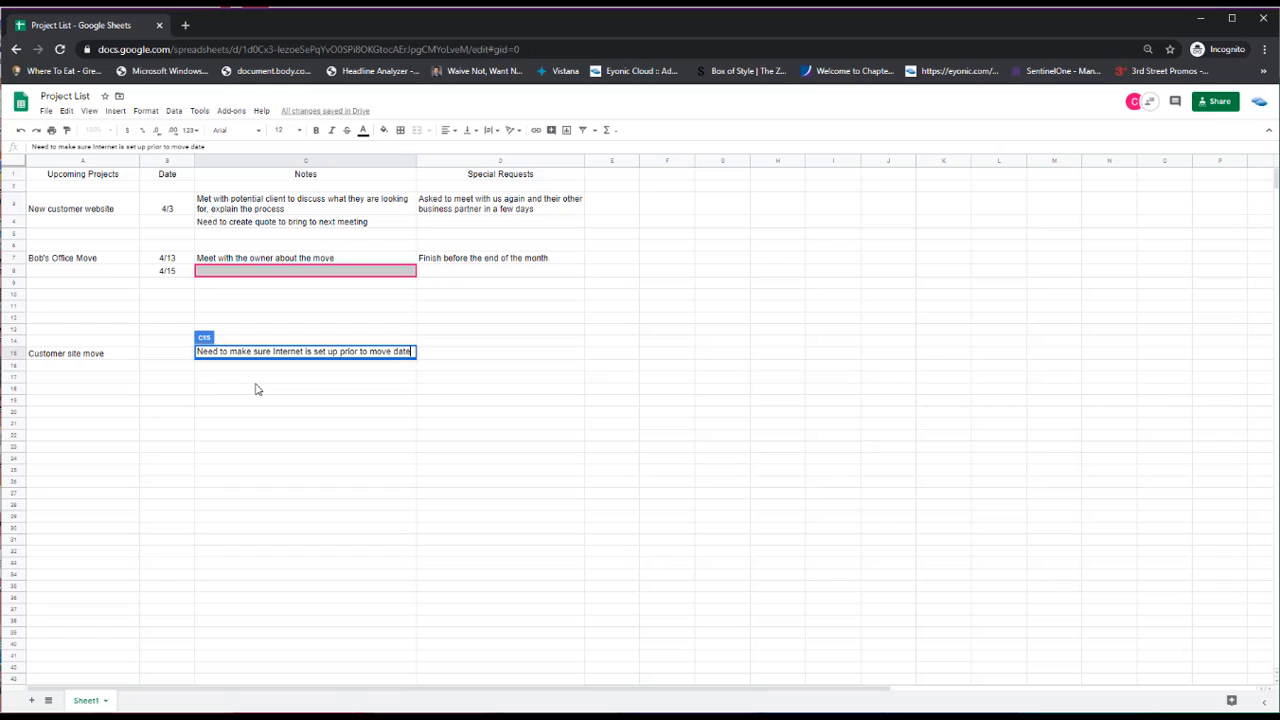
pyautogui.press('Tab')
# Enter the special request 'Follow up with client to ensure appointment is set'
pyautogui.write('W')
pyautogui.press('BackSpace')
pyautogui.write('Follo')
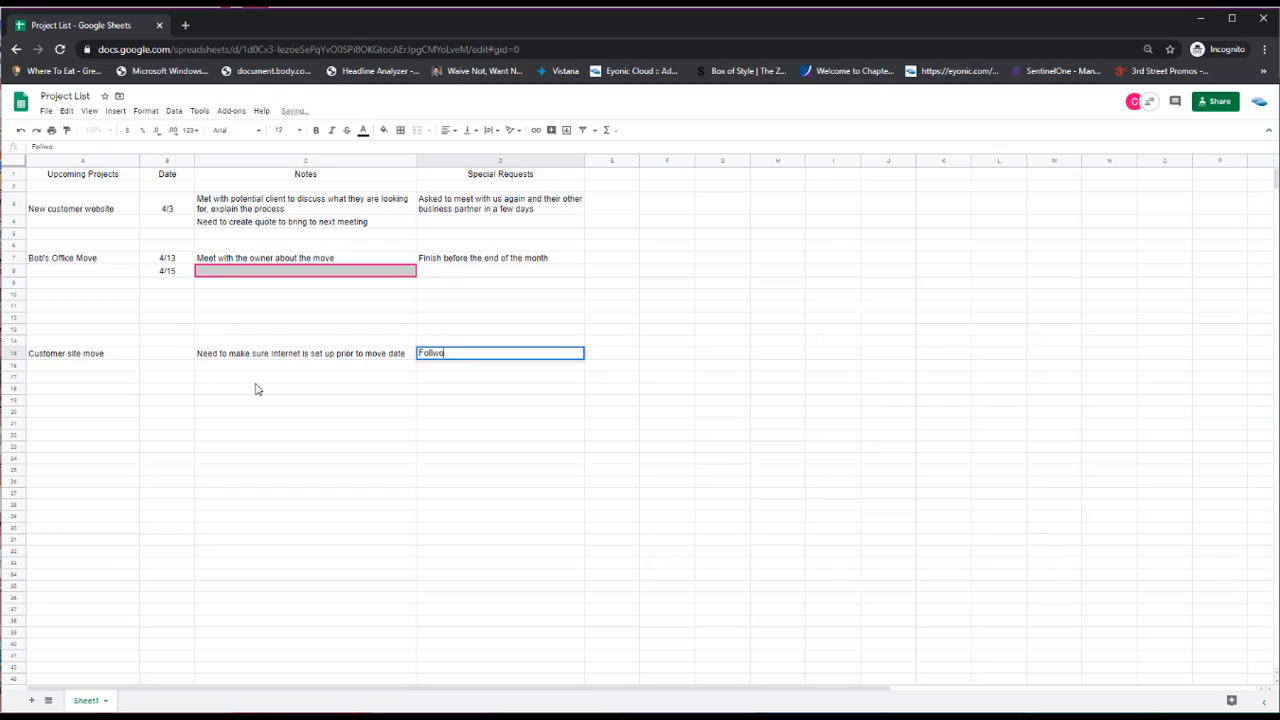
pyautogui.write('w up with ')
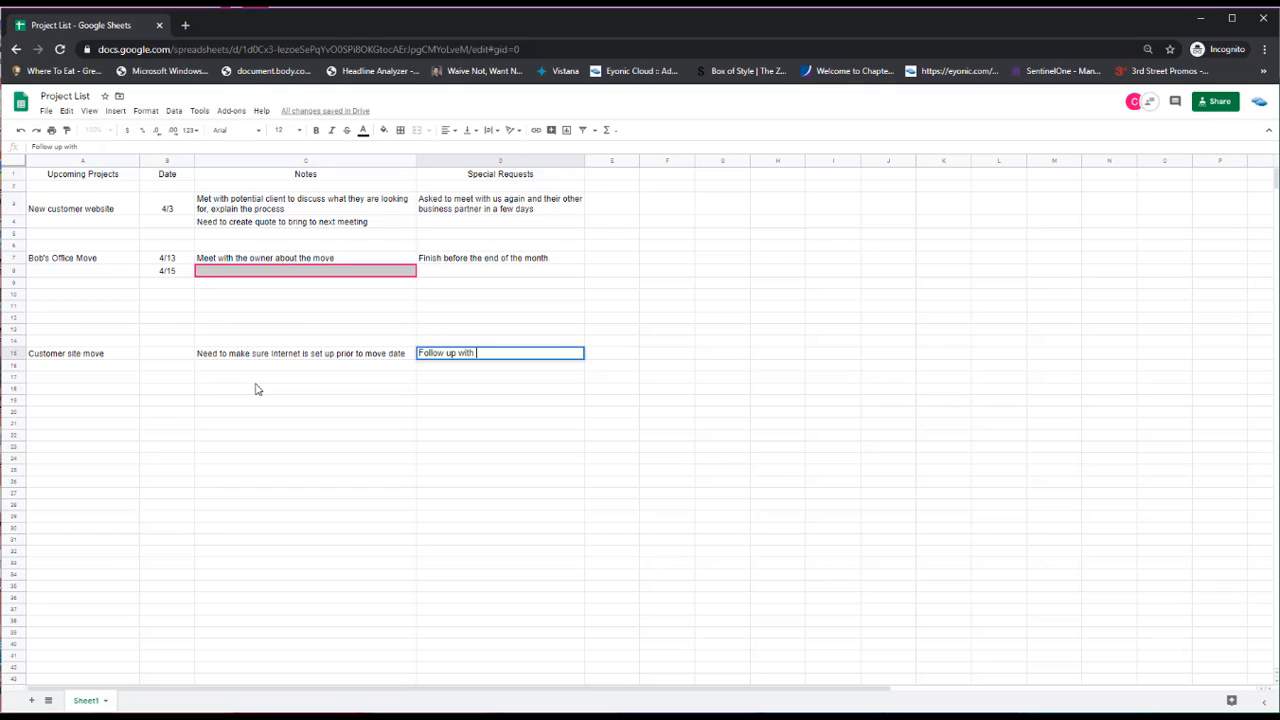
pyautogui.write('client to ensure appointmetn')
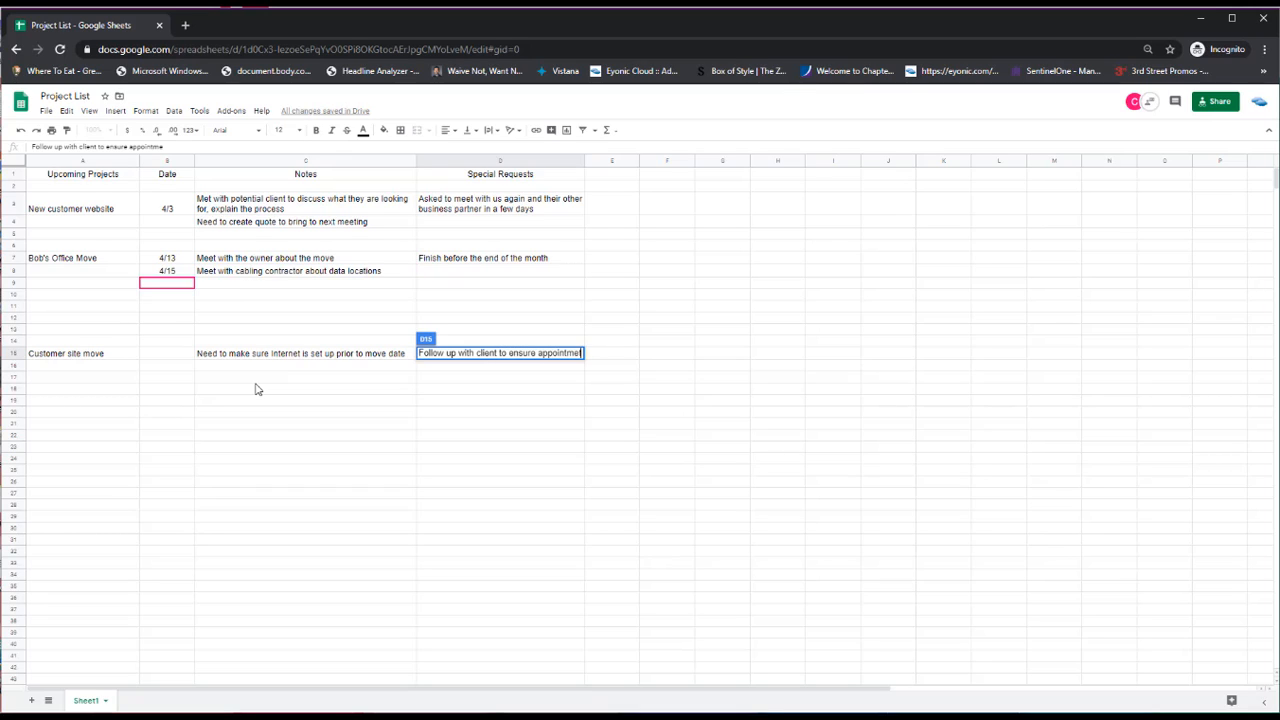
pyautogui.press('BackSpace')
pyautogui.press('BackSpace')
pyautogui.write('nt is set')
pyautogui.press('Return')
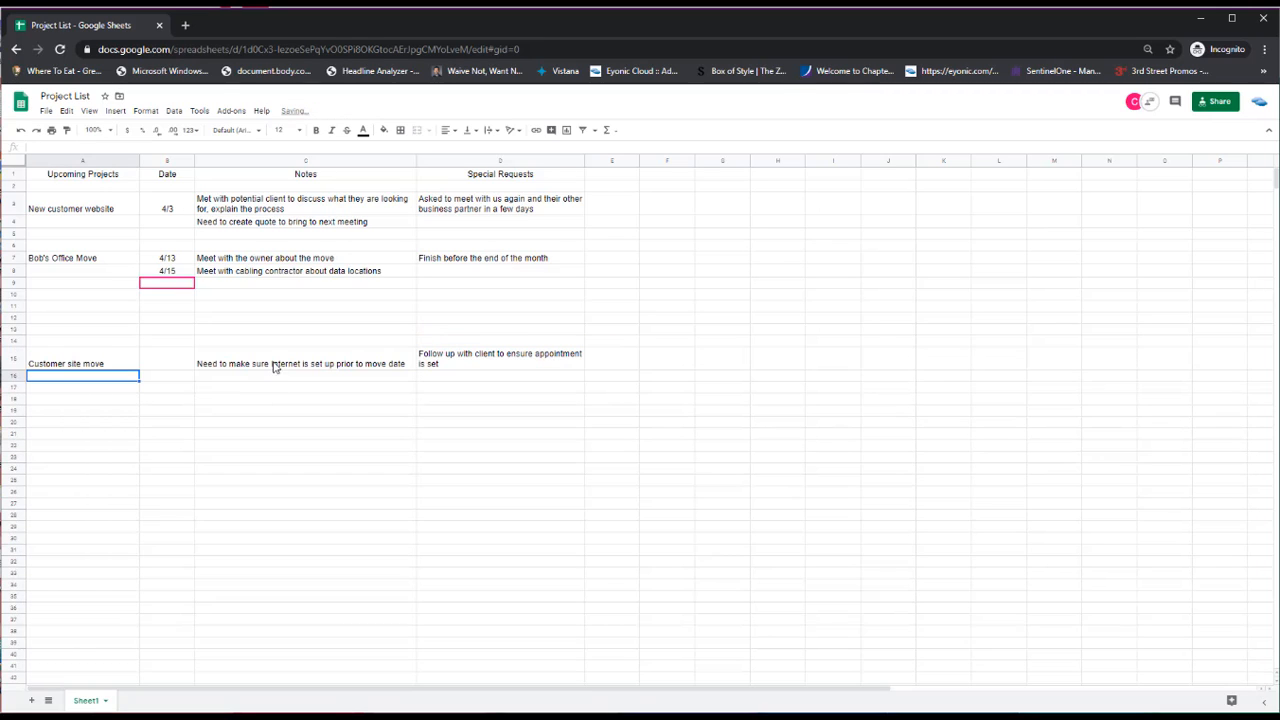
# Set the Customer site move date to 4/6
pyautogui.click(188, 364)
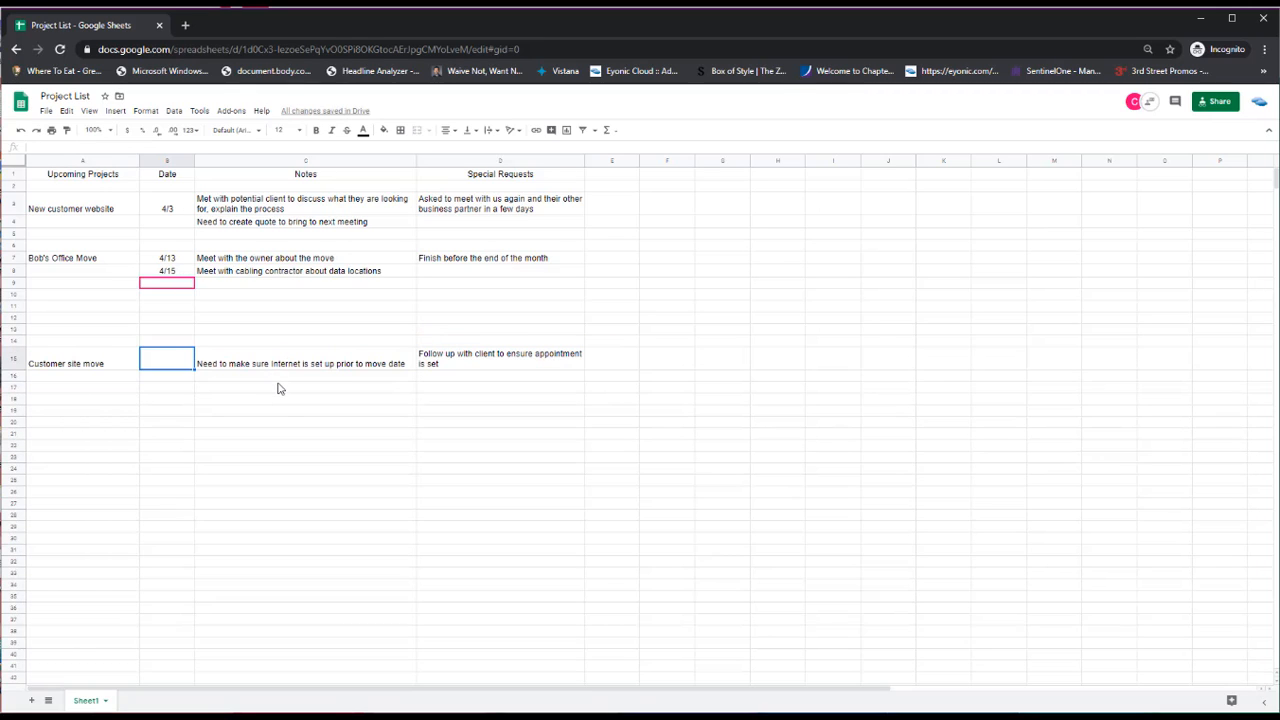
pyautogui.write('4/6')
pyautogui.press('Return')
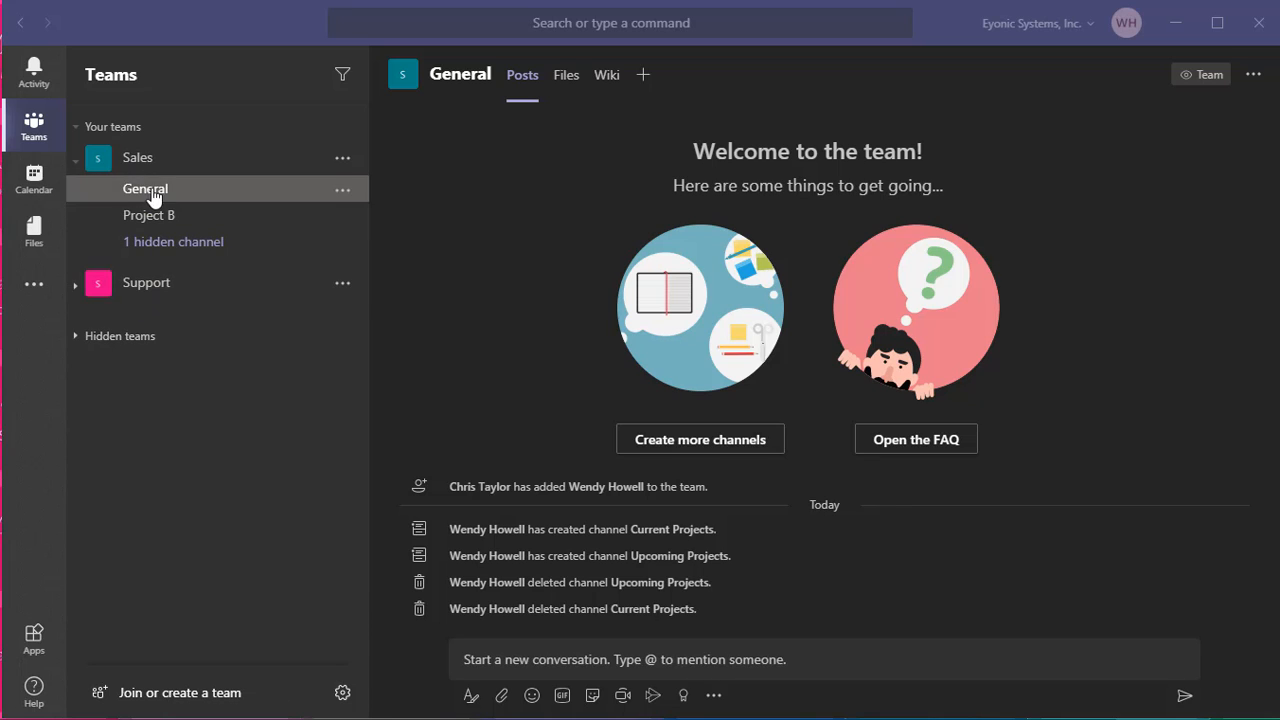
# Collapse and re-expand the Sales team, then go to Join or create a team
pyautogui.click(74, 163)
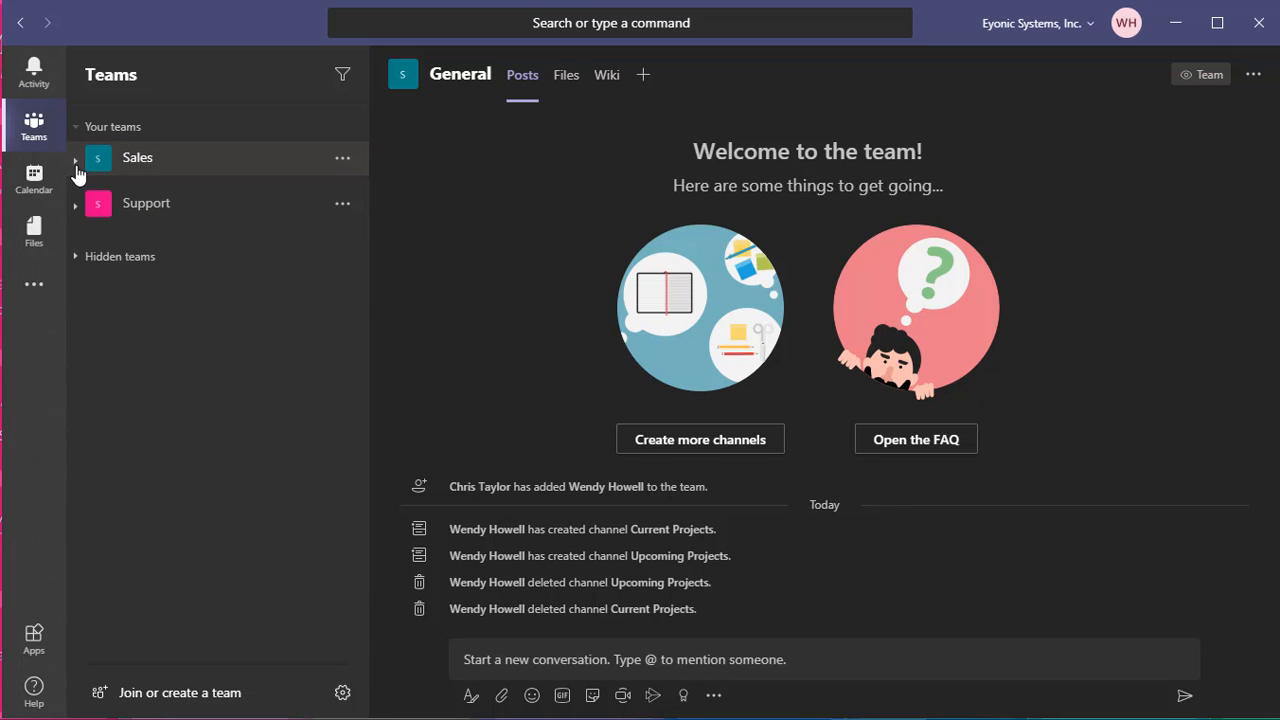
pyautogui.click(74, 163)
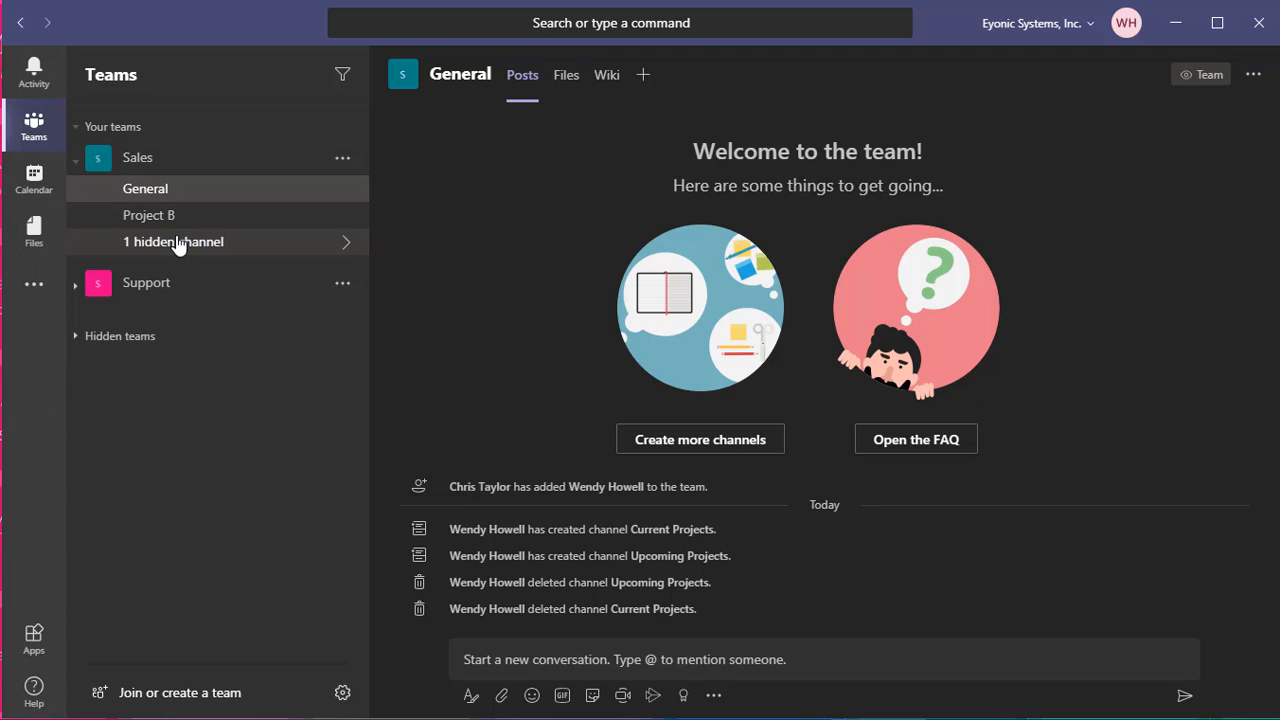
pyautogui.click(213, 696)
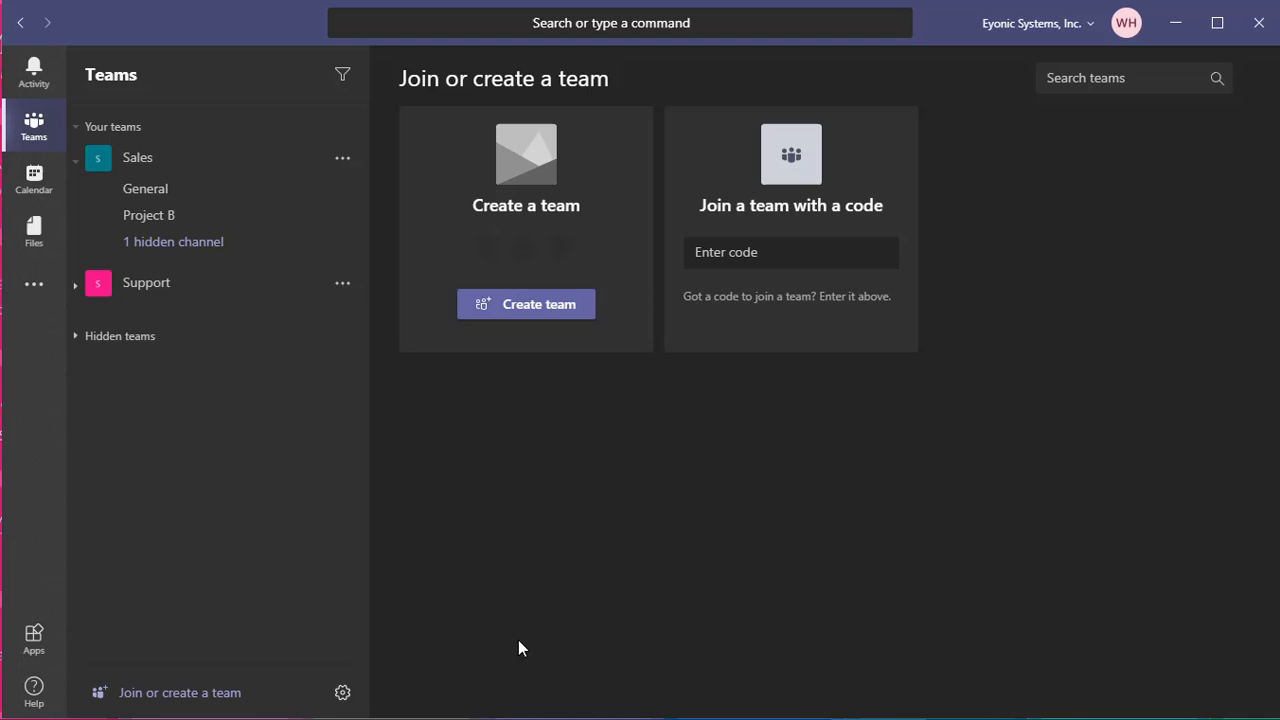
# Build a team from scratch as Org-wide, named 'Project Management'
pyautogui.click(560, 310)
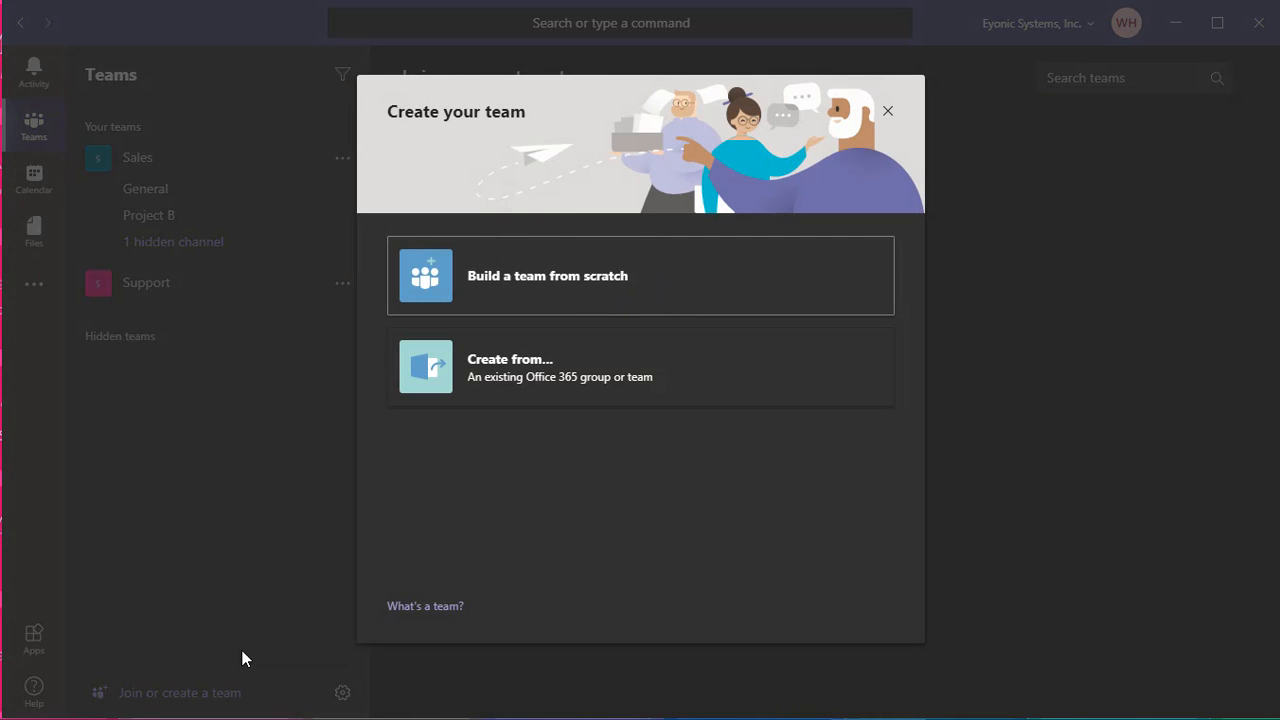
pyautogui.click(551, 286)
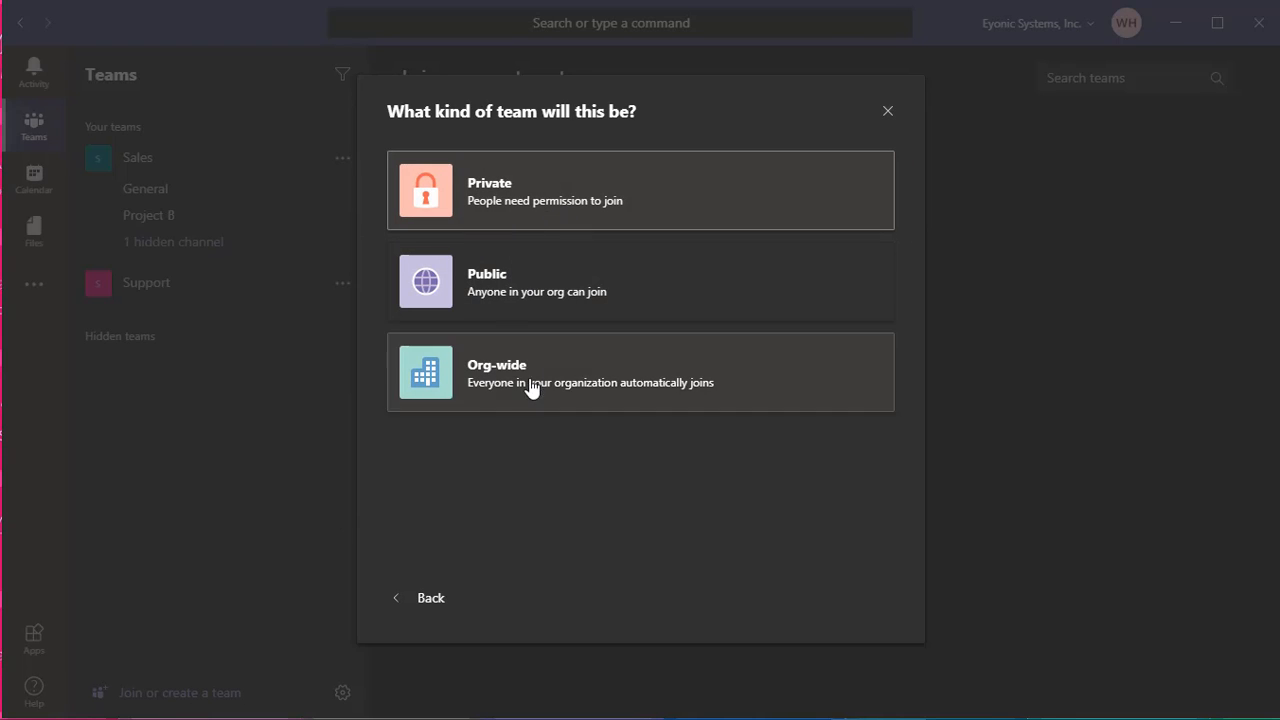
pyautogui.click(415, 600)
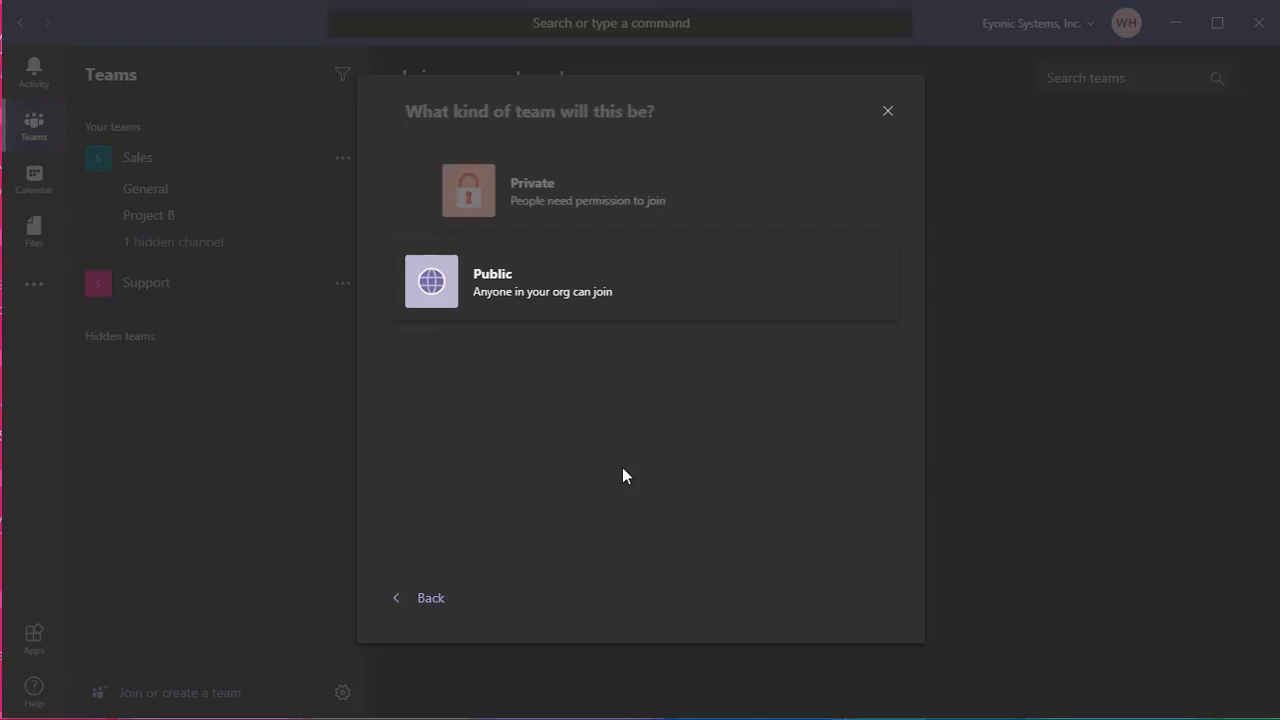
pyautogui.click(543, 286)
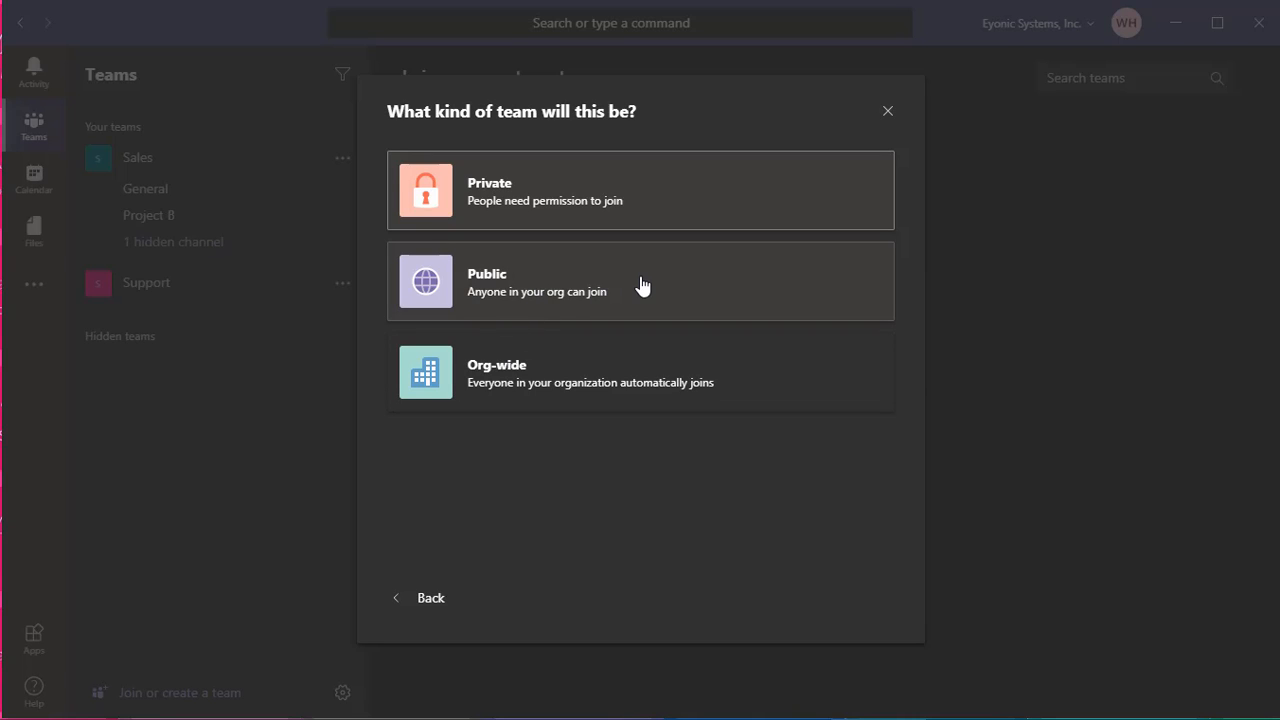
pyautogui.click(557, 389)
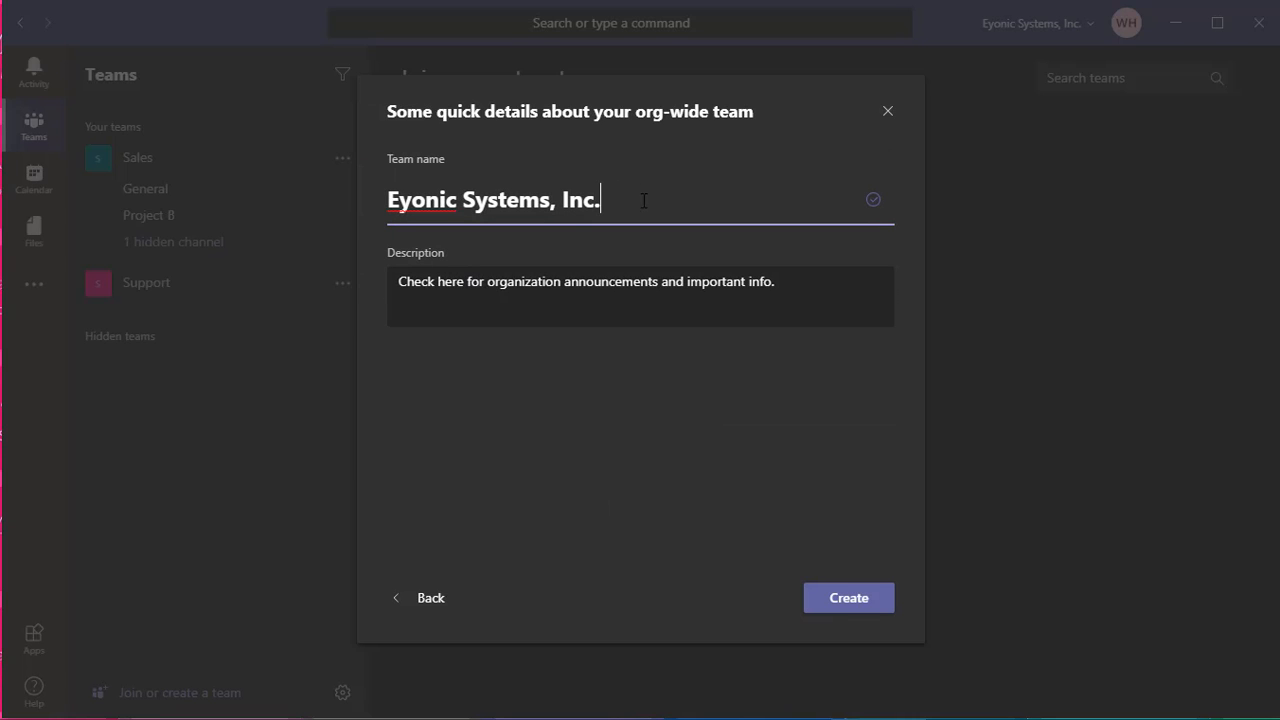
pyautogui.moveTo(643, 201); pyautogui.dragTo(394, 203)
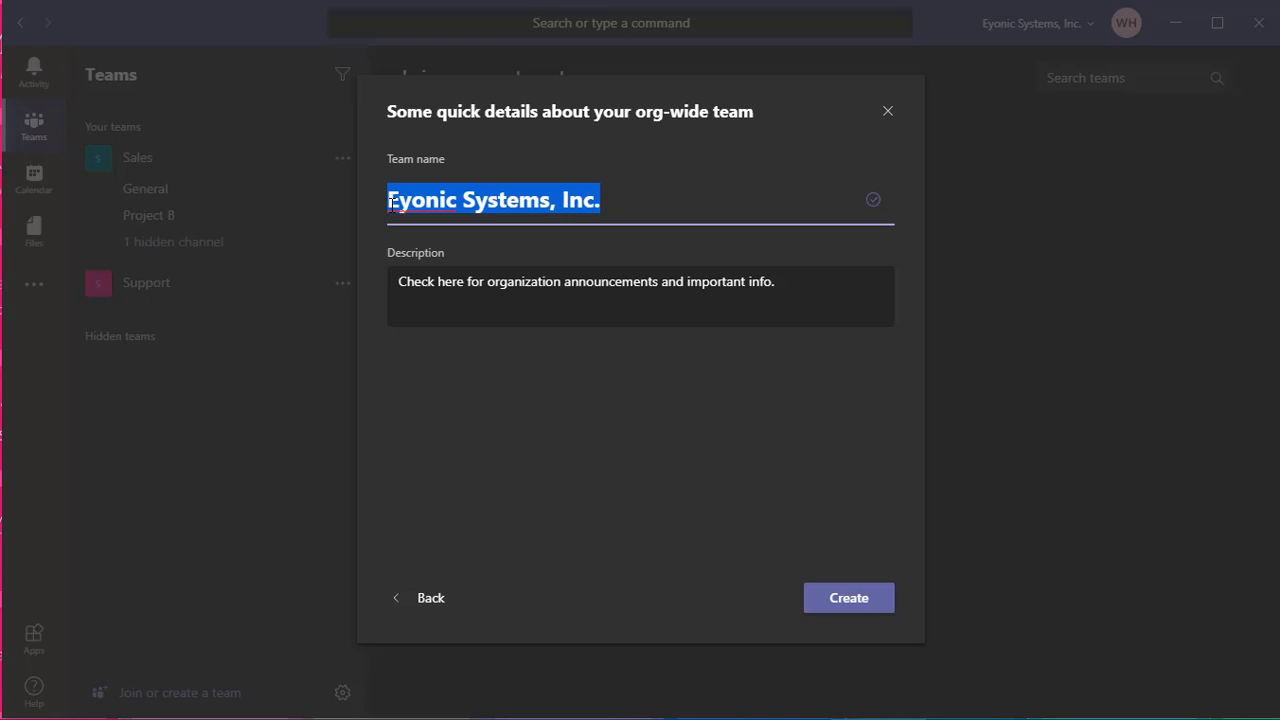
pyautogui.write('Project Managemen')
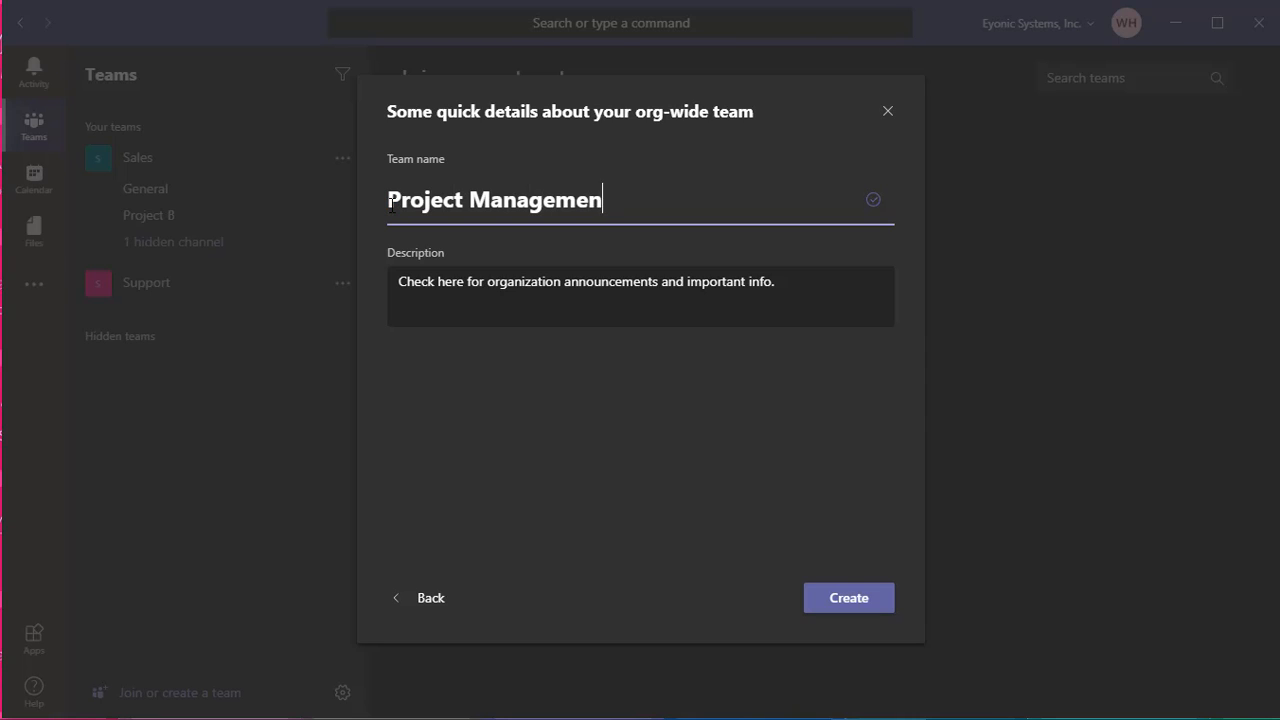
pyautogui.write('t')
pyautogui.click(833, 598)
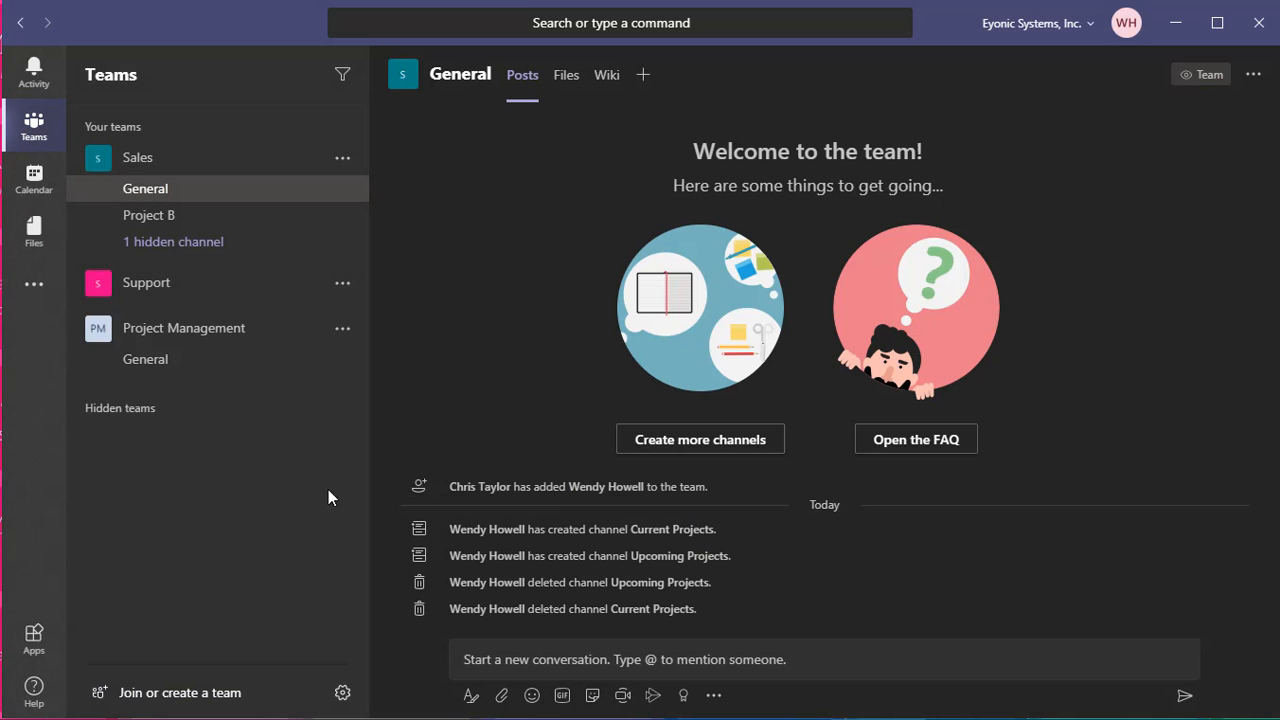
# Open Project Management's General channel and start a new channel from its welcome page
pyautogui.click(238, 333)
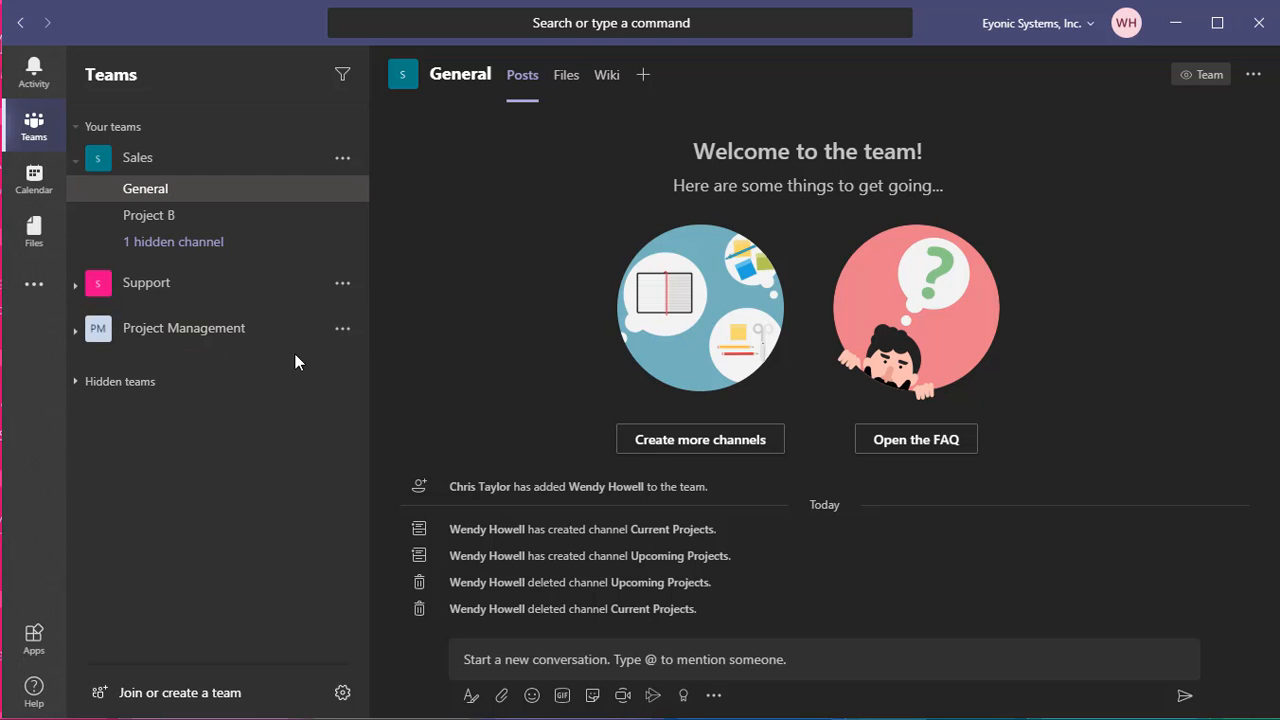
pyautogui.click(77, 332)
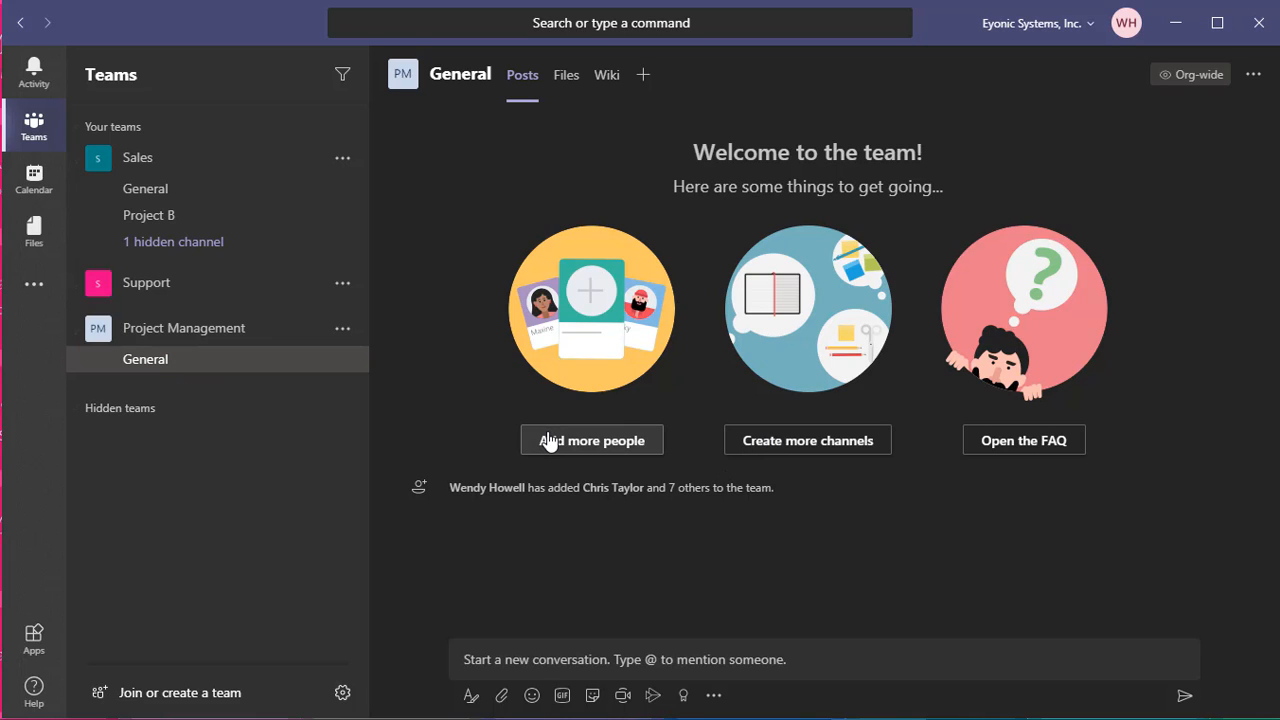
pyautogui.click(789, 450)
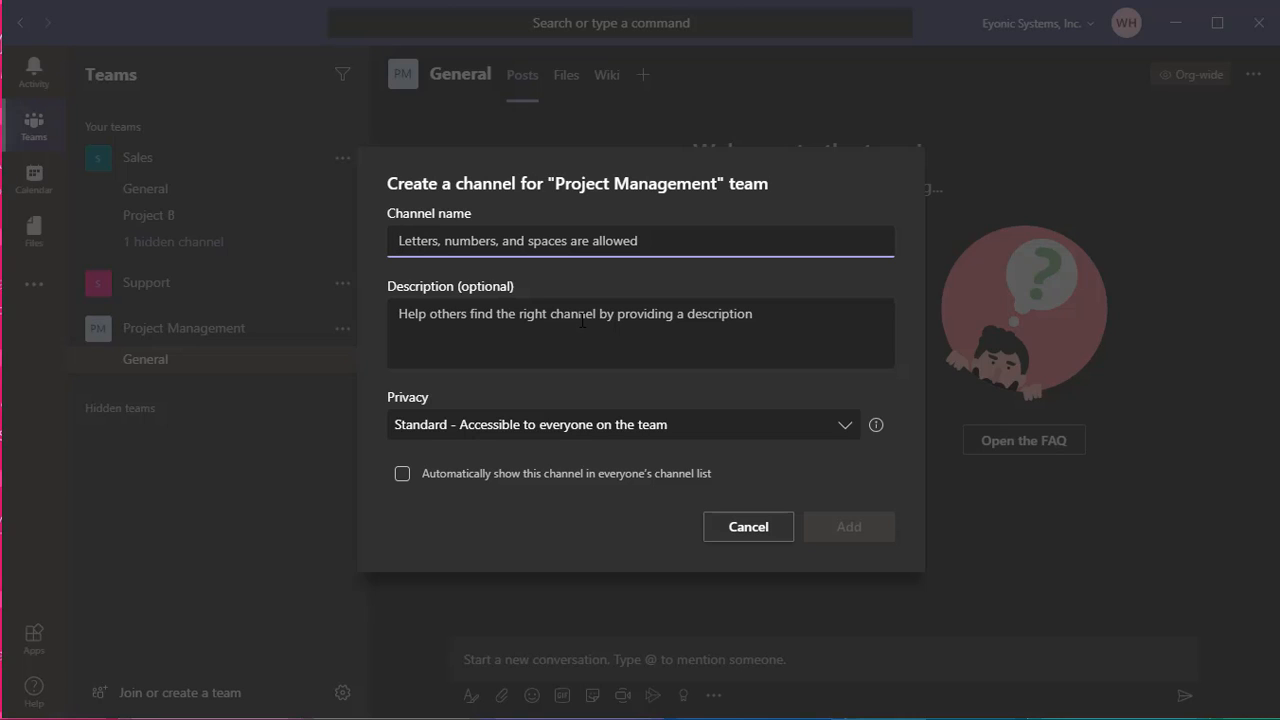
# Add a Standard 'Upcoming Projects' channel that shows automatically in everyone's channel list
pyautogui.write('U')
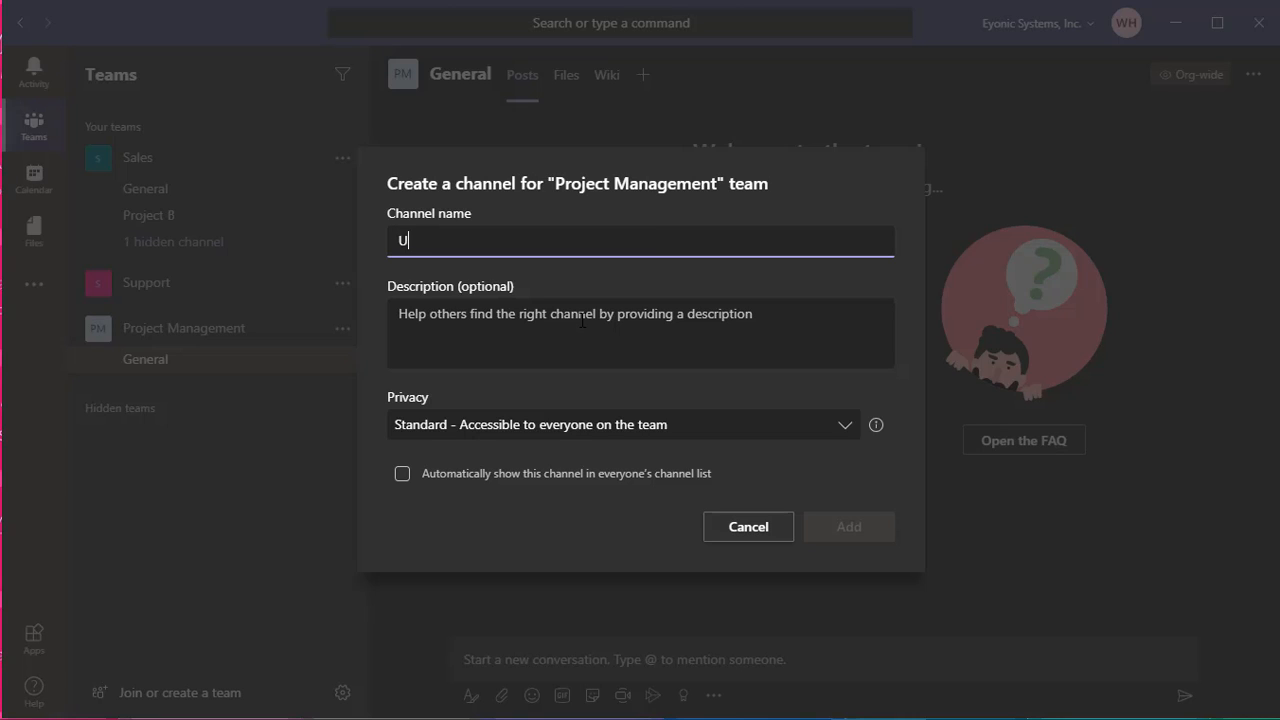
pyautogui.write('pcoming Projects')
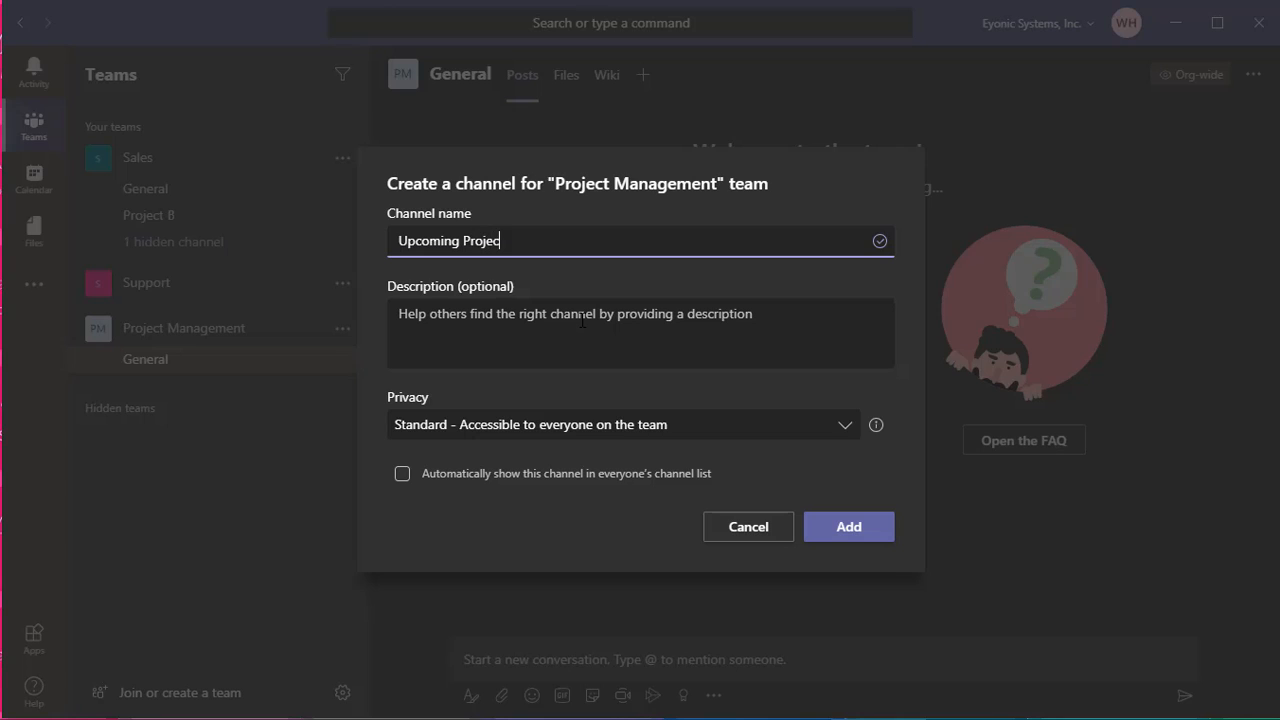
pyautogui.click(563, 438)
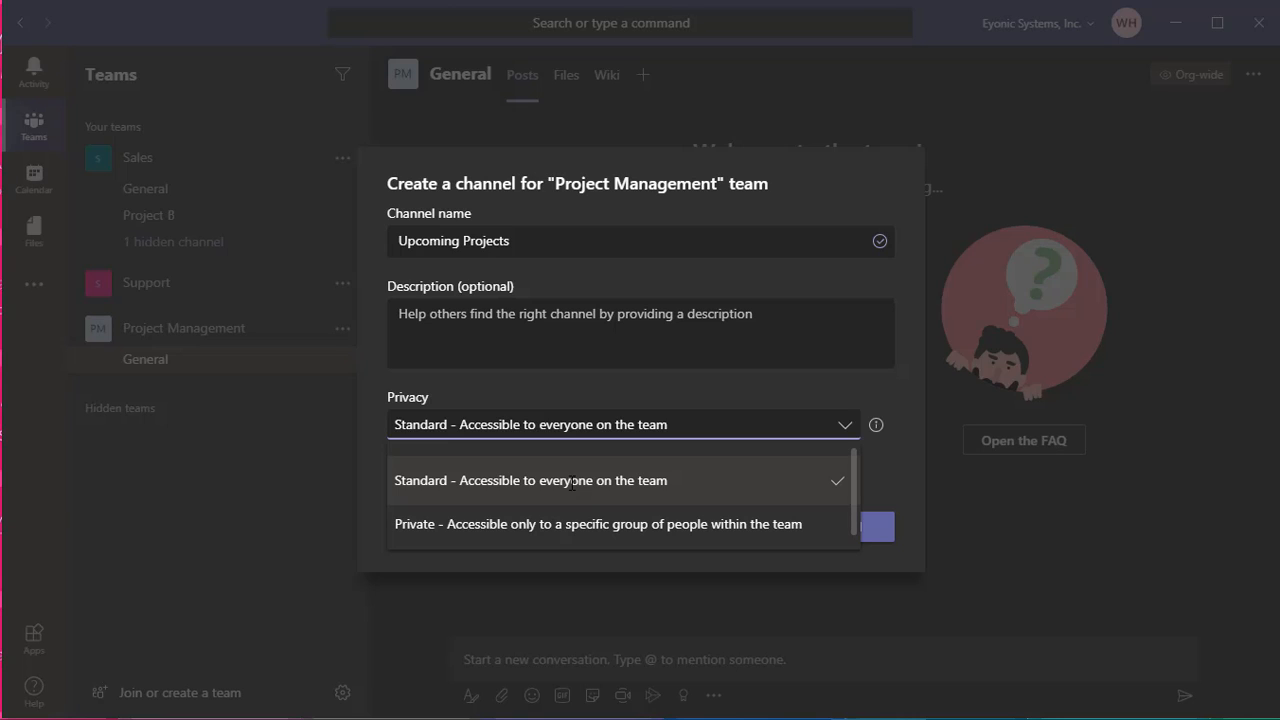
pyautogui.click(715, 433)
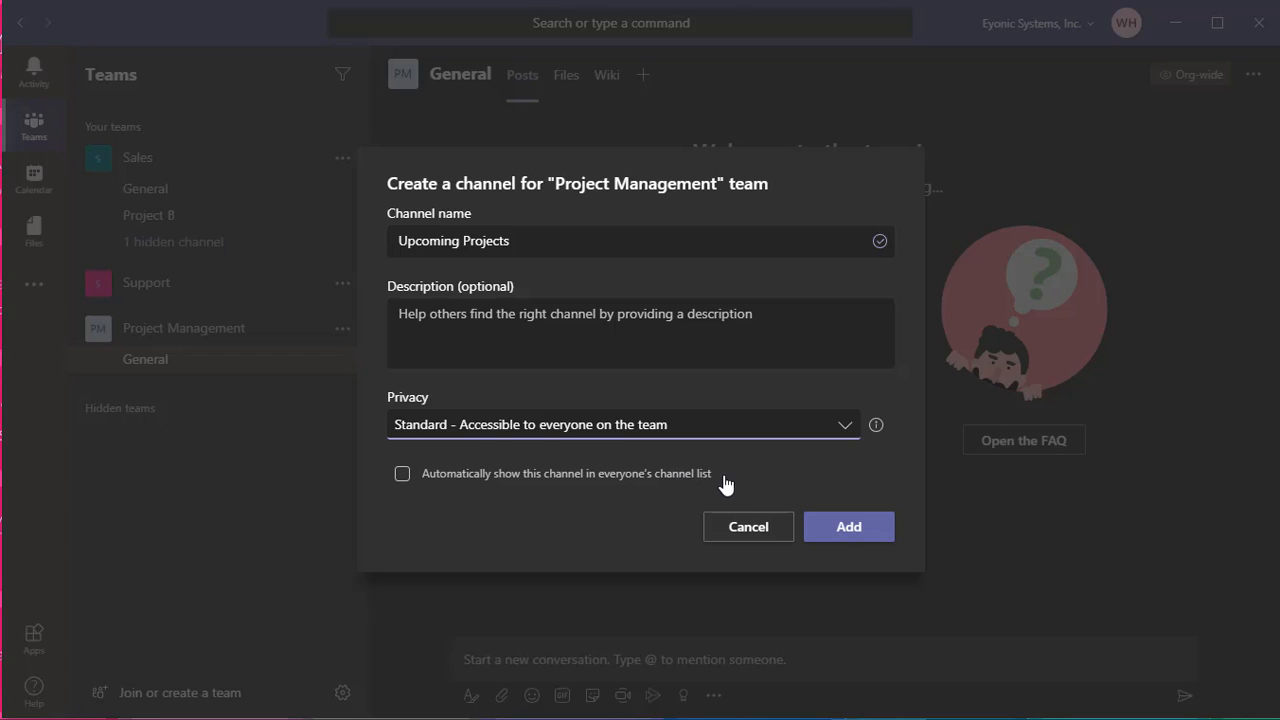
pyautogui.click(401, 476)
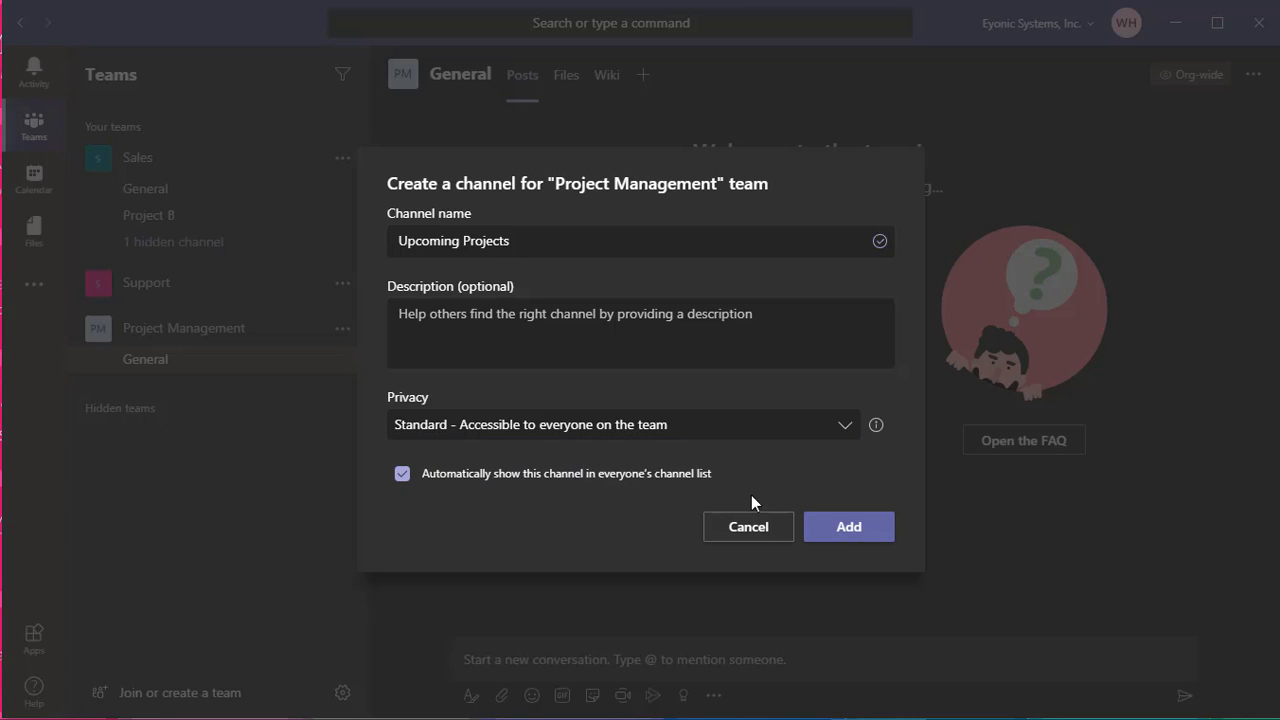
pyautogui.click(846, 532)
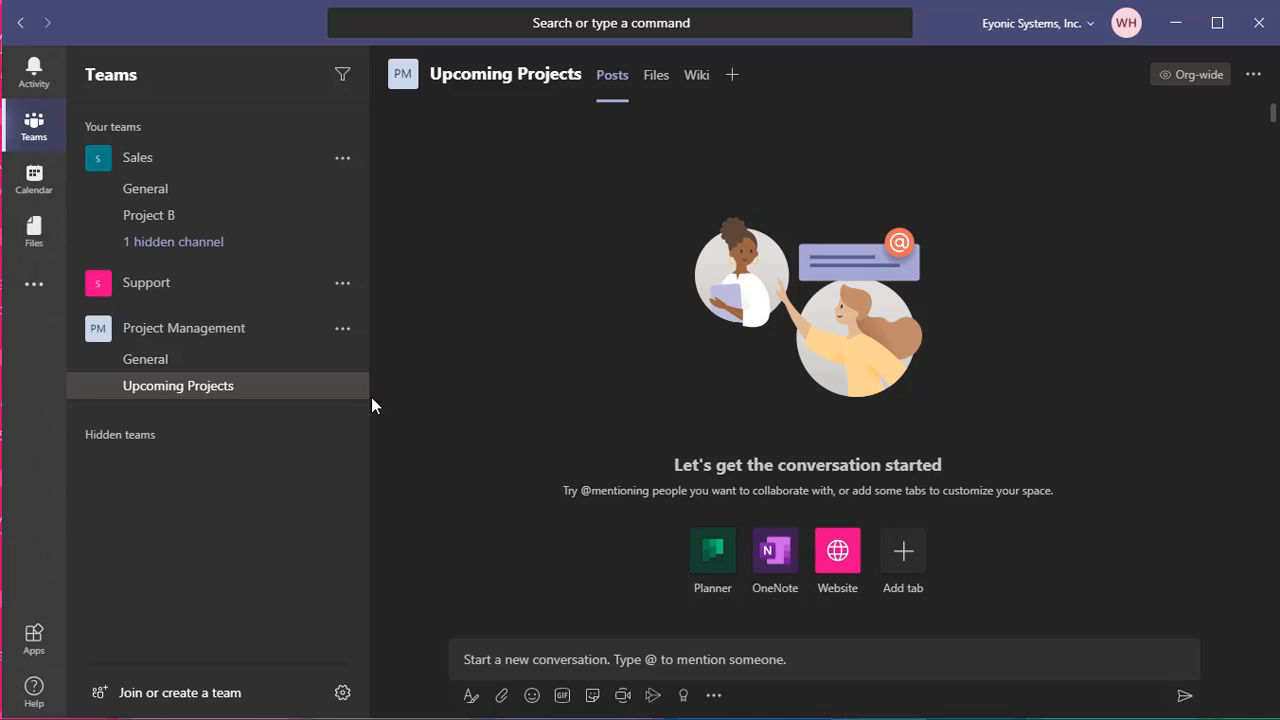
pyautogui.click(524, 657)
# Post 'Welcome everyone, please check in and give us a status update' in Upcoming Projects
pyautogui.write('Welcoim')
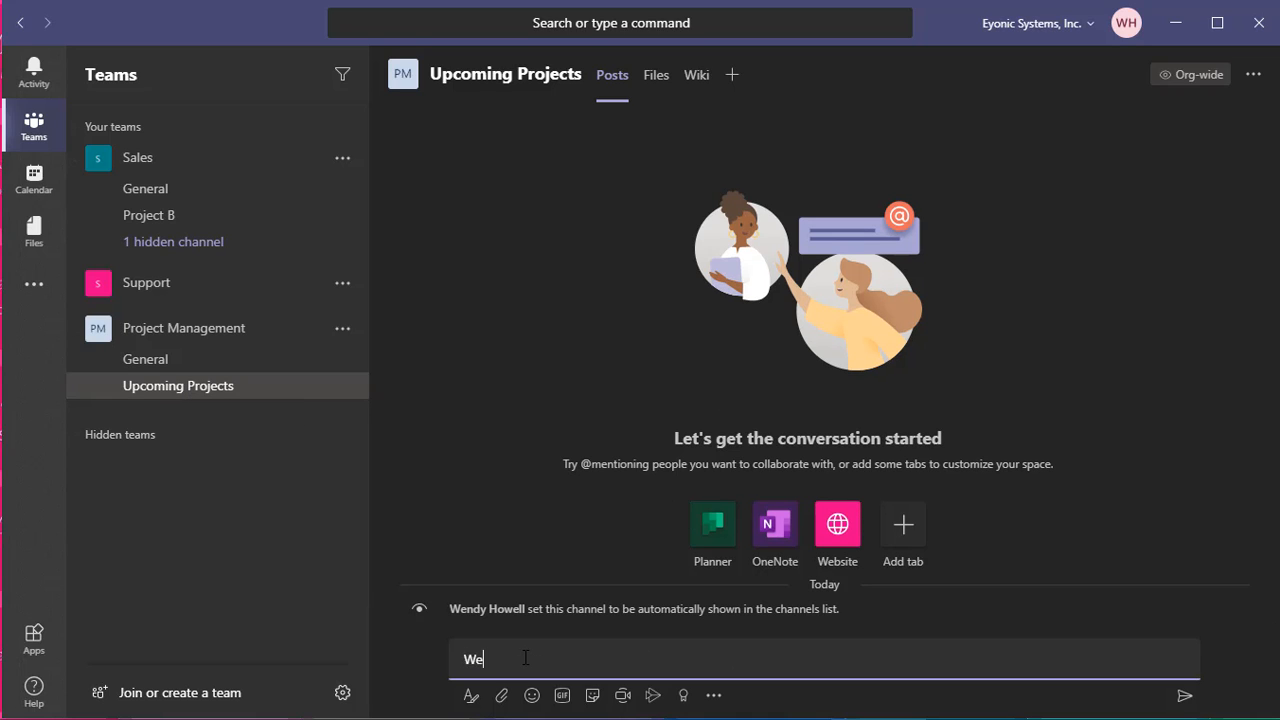
pyautogui.press('BackSpace')
pyautogui.write('me eve')
pyautogui.press('BackSpace')
pyautogui.press('BackSpace')
pyautogui.write('everyone, please ')
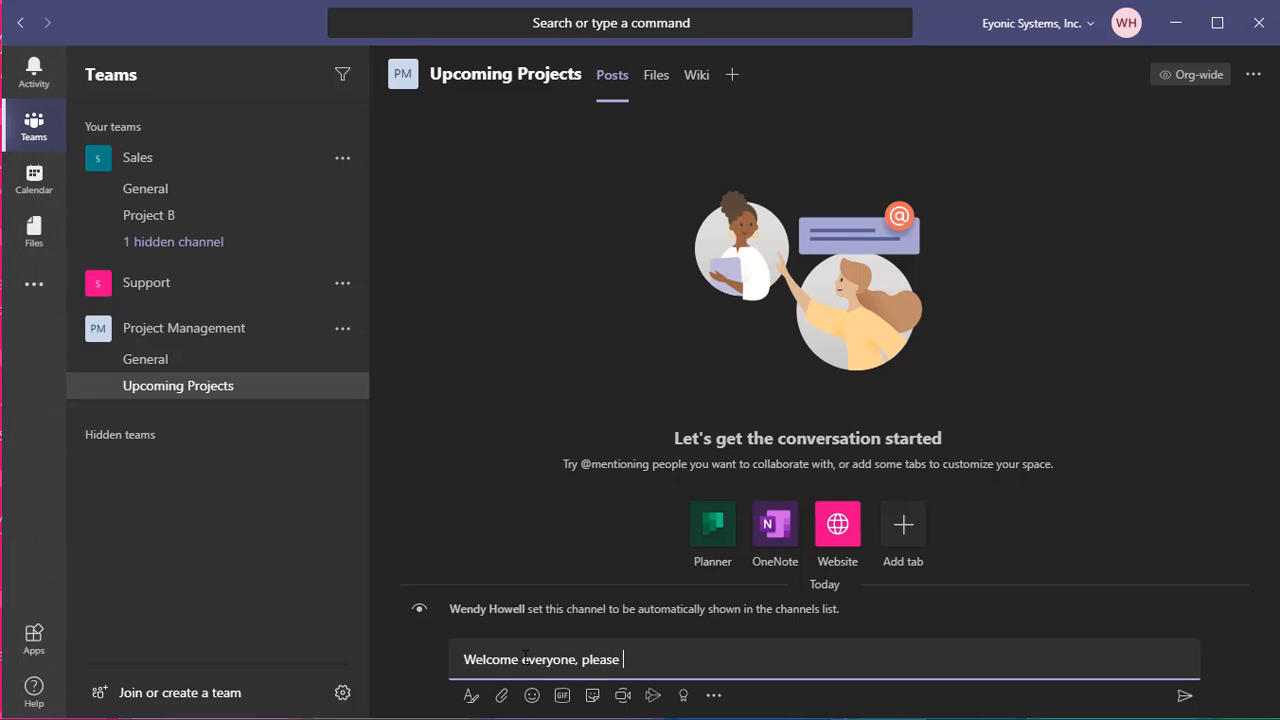
pyautogui.write('check in and give us a status update')
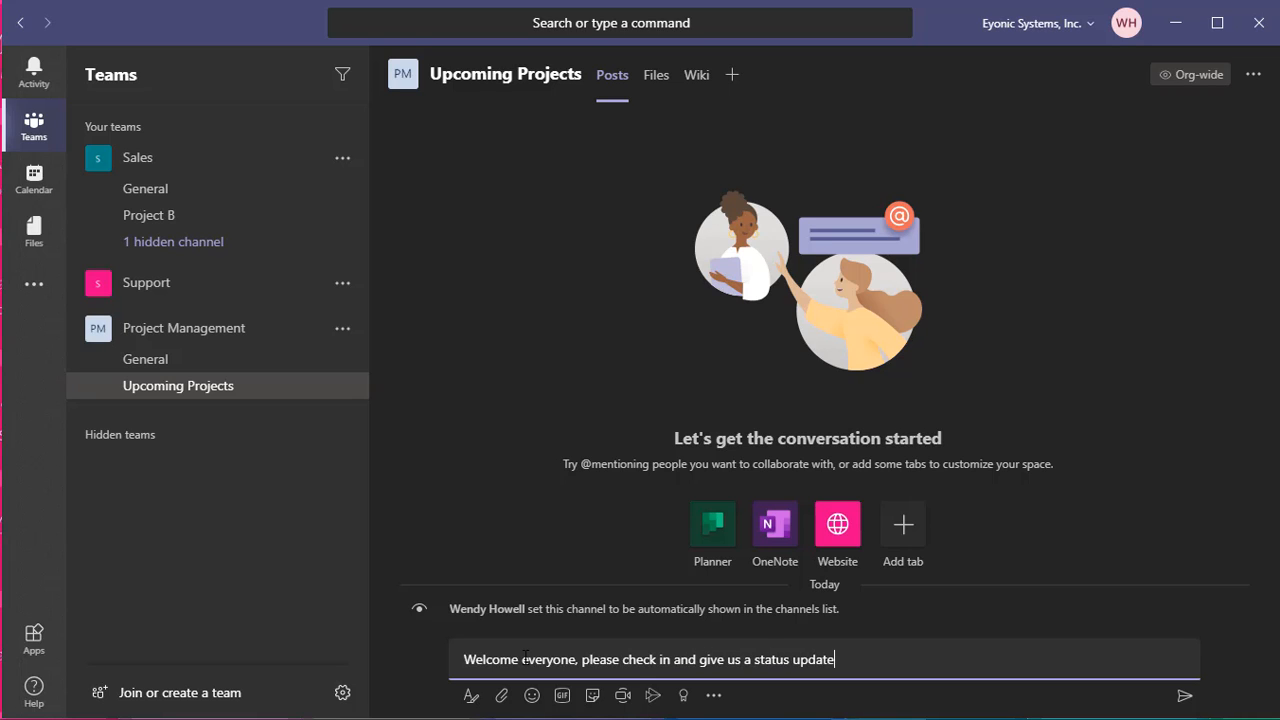
pyautogui.press('Return')
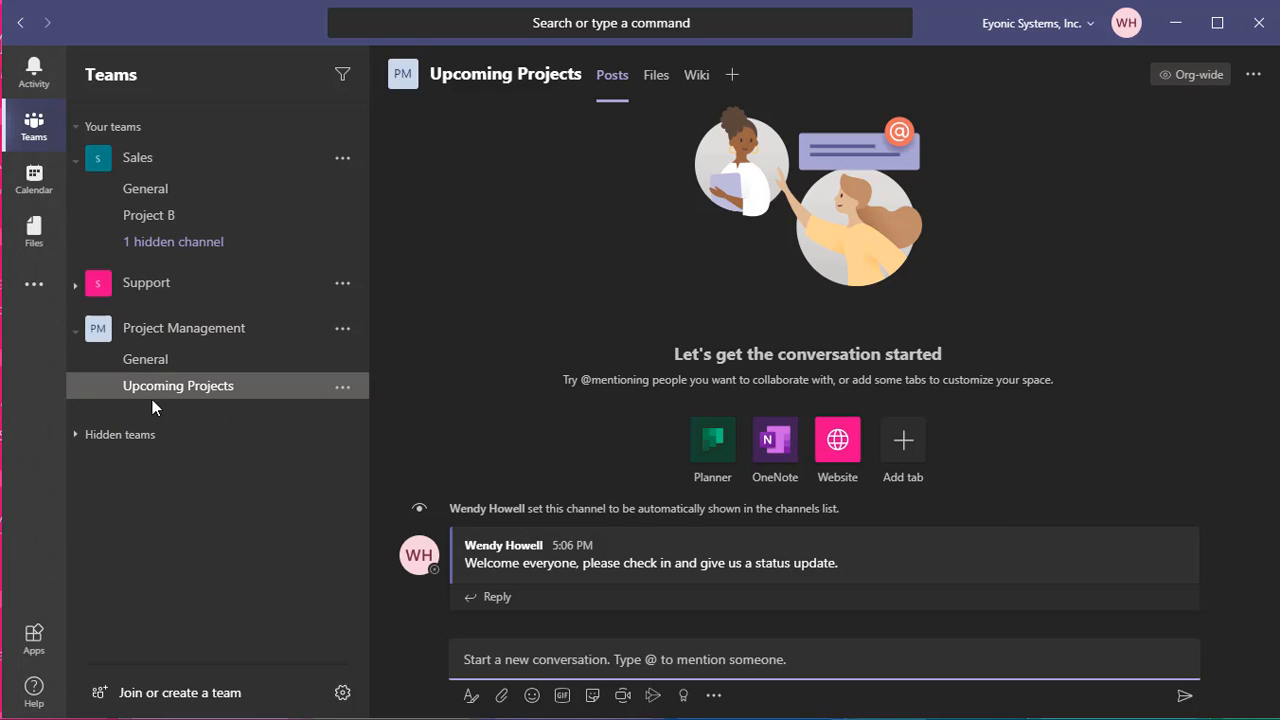
# Create a Standard 'Current Projects' channel in Project Management, auto-shown for everyone
pyautogui.click(340, 330)
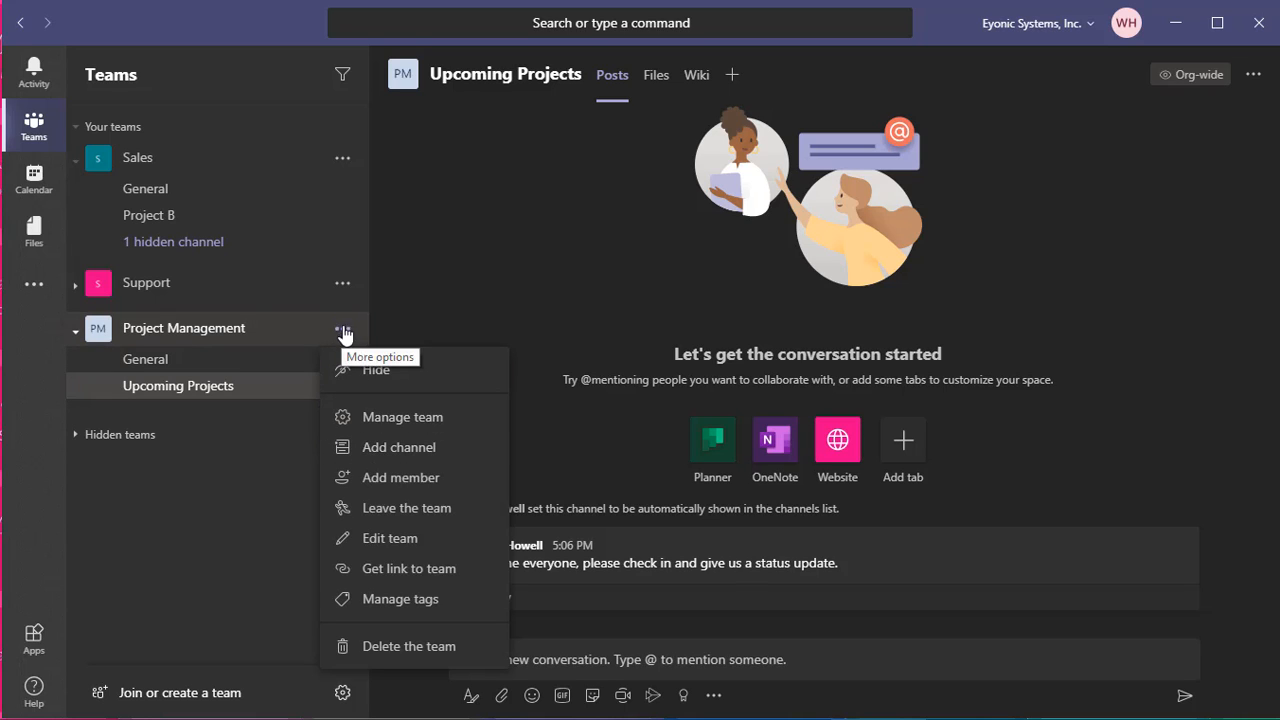
pyautogui.click(405, 448)
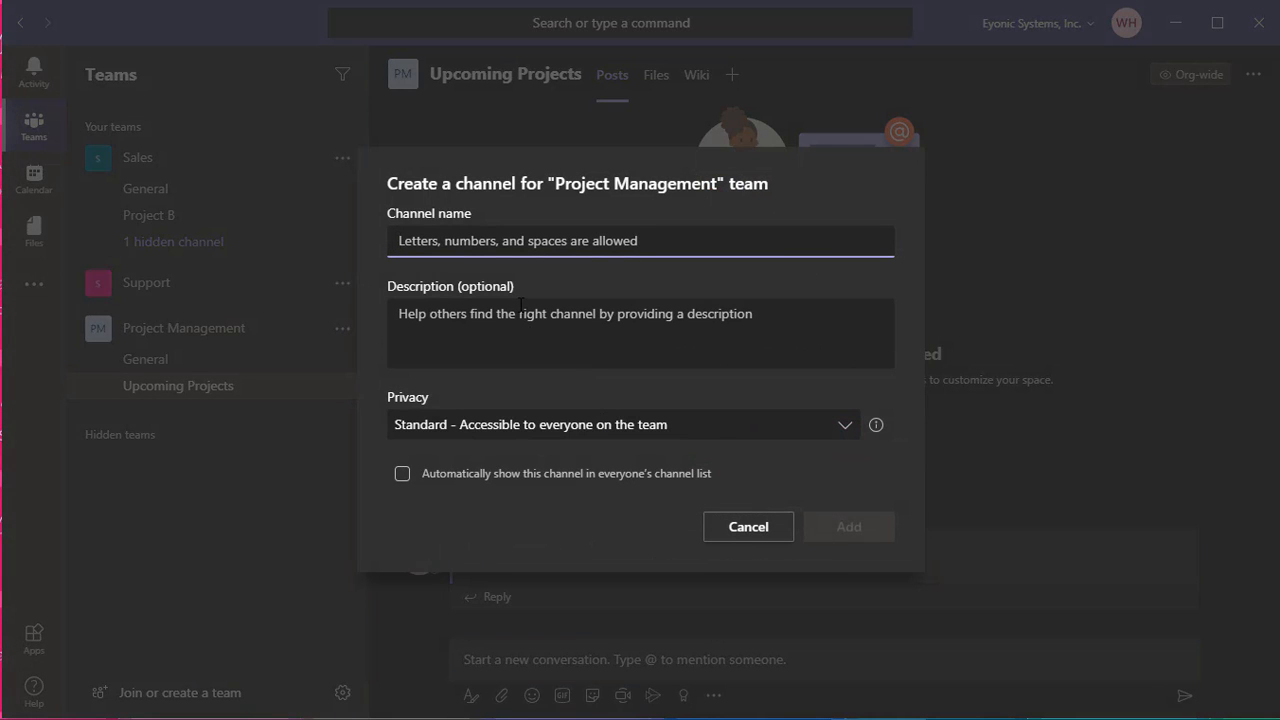
pyautogui.write('Current')
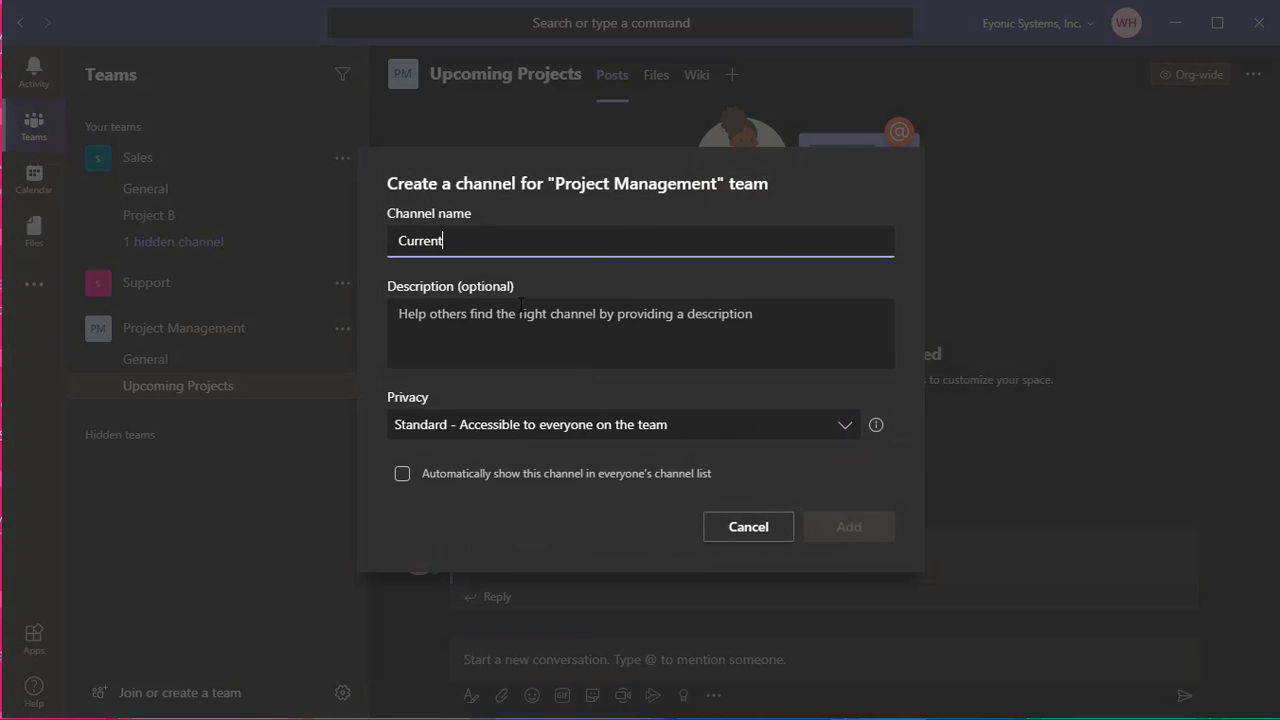
pyautogui.write(' Projects')
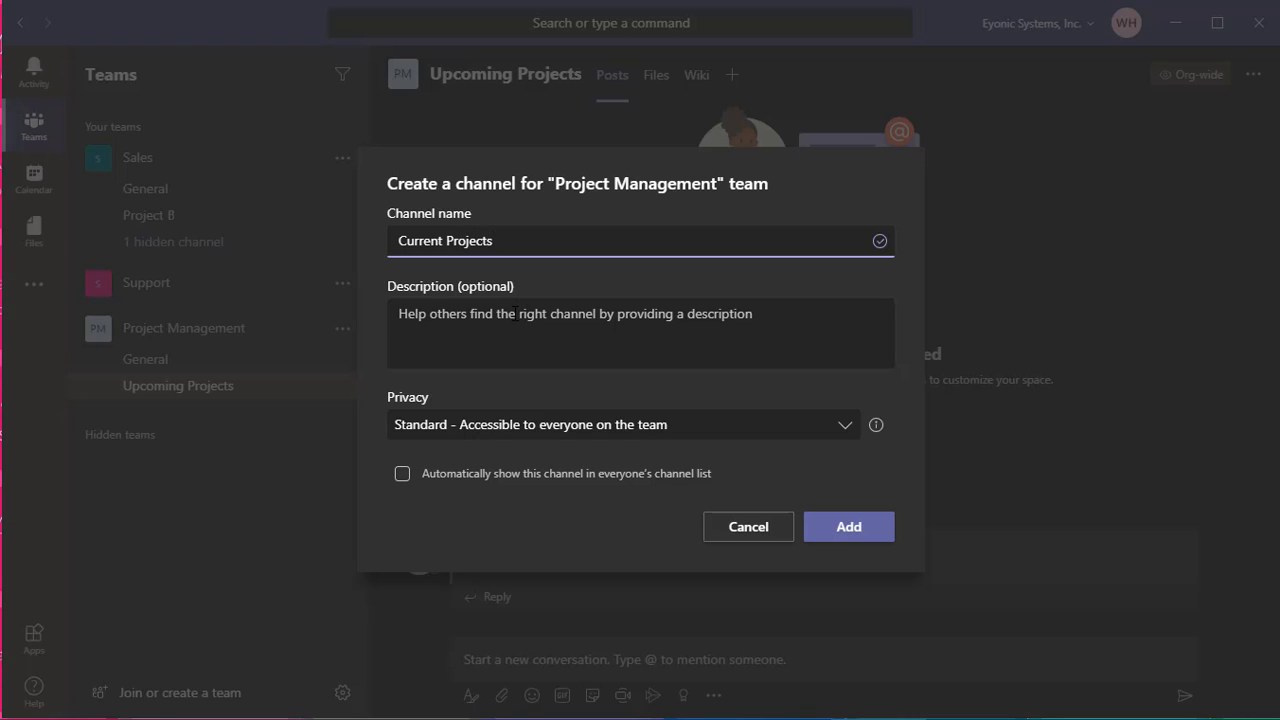
pyautogui.click(457, 476)
pyautogui.click(848, 525)
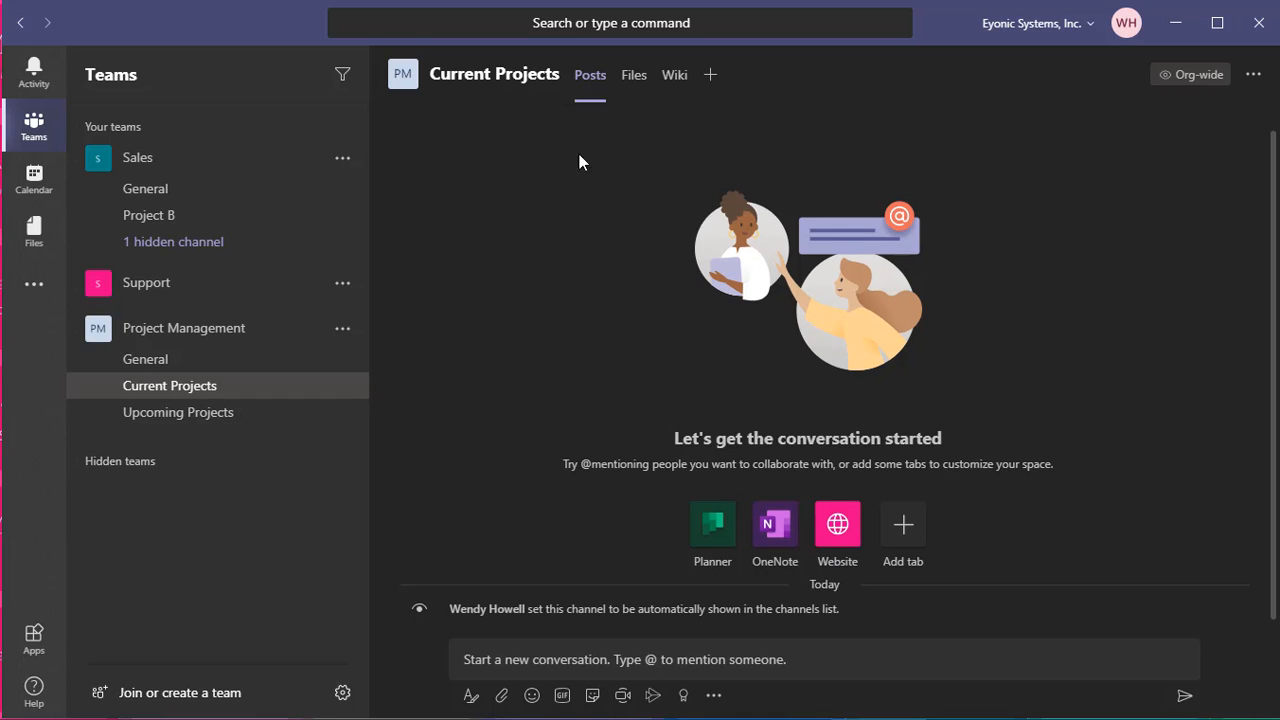
# Upload Web Development Questionnaire.pdf to Current Projects' Files, then view Recent files
pyautogui.click(638, 80)
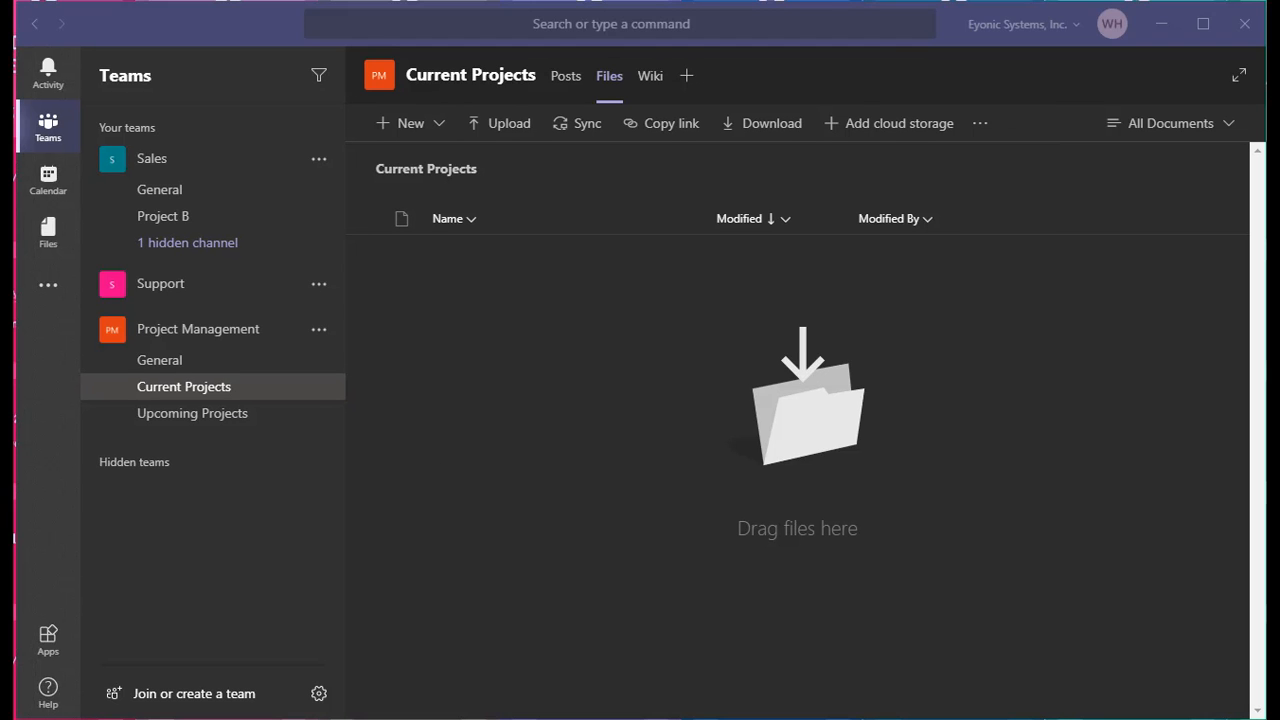
pyautogui.moveTo(14, 466); pyautogui.dragTo(574, 396)
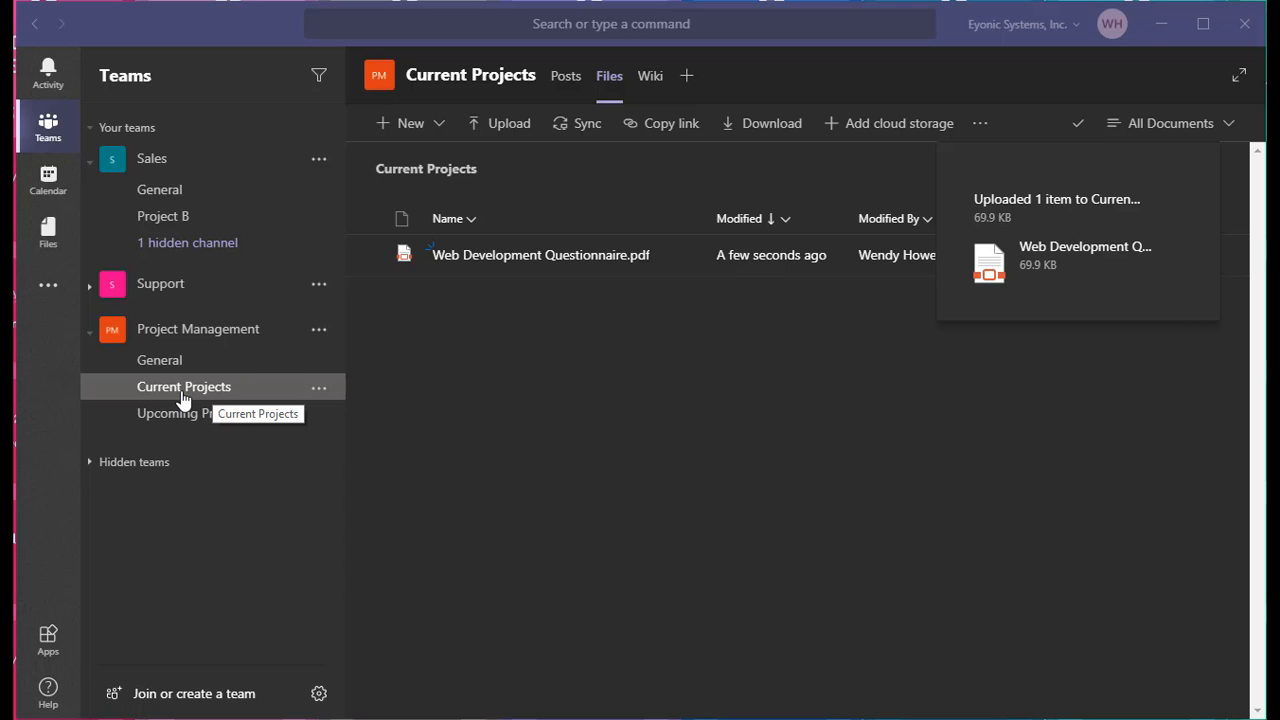
pyautogui.click(48, 235)
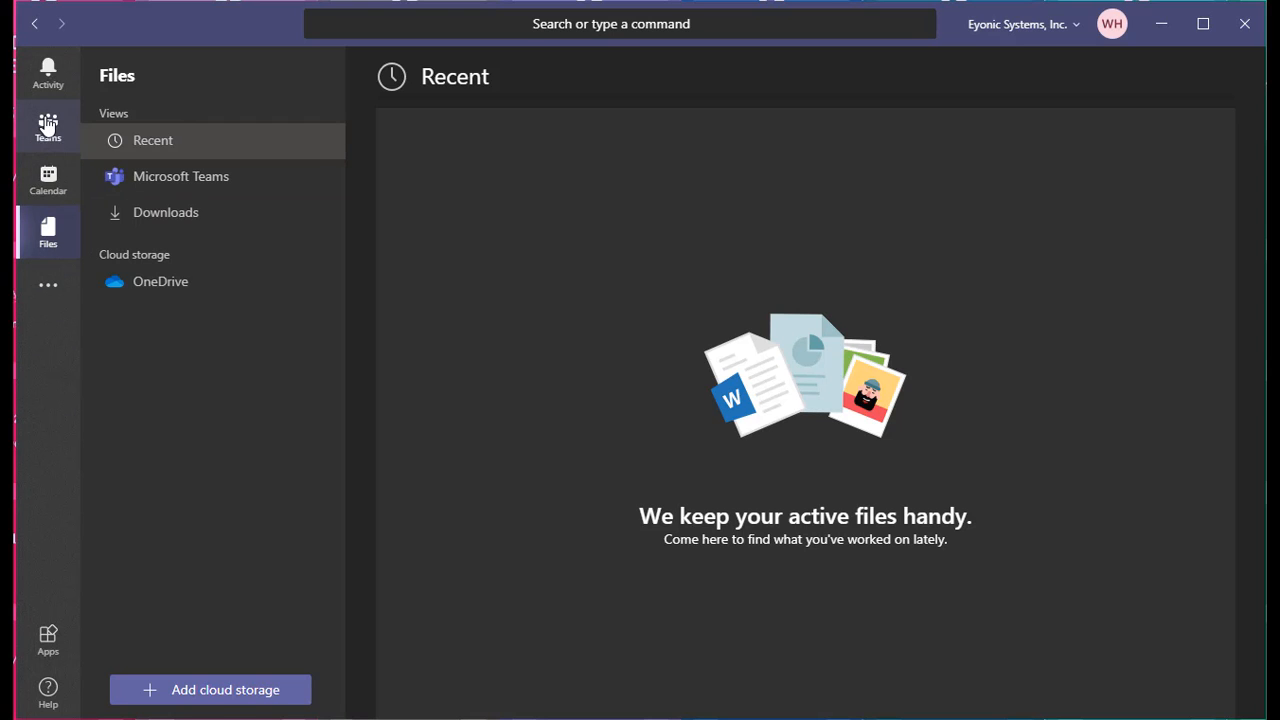
# Open Manage teams, look briefly at the Sales team, and return to the four-team list
pyautogui.click(48, 127)
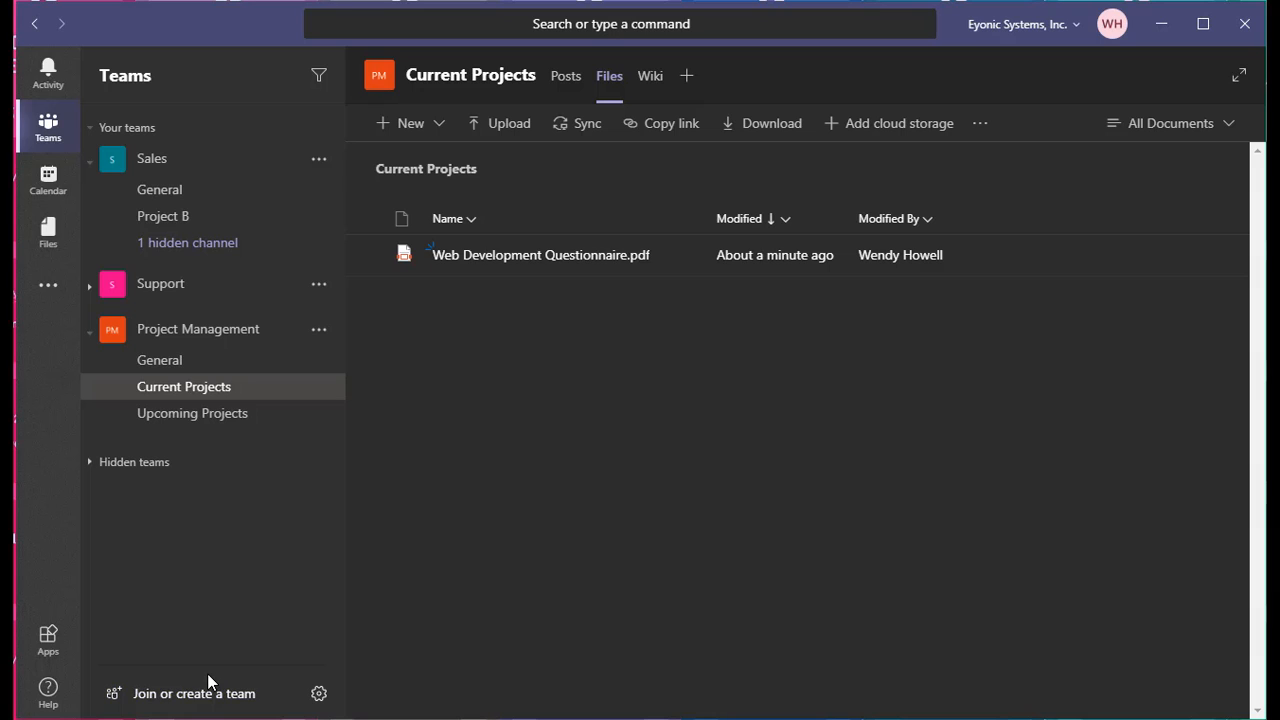
pyautogui.click(320, 697)
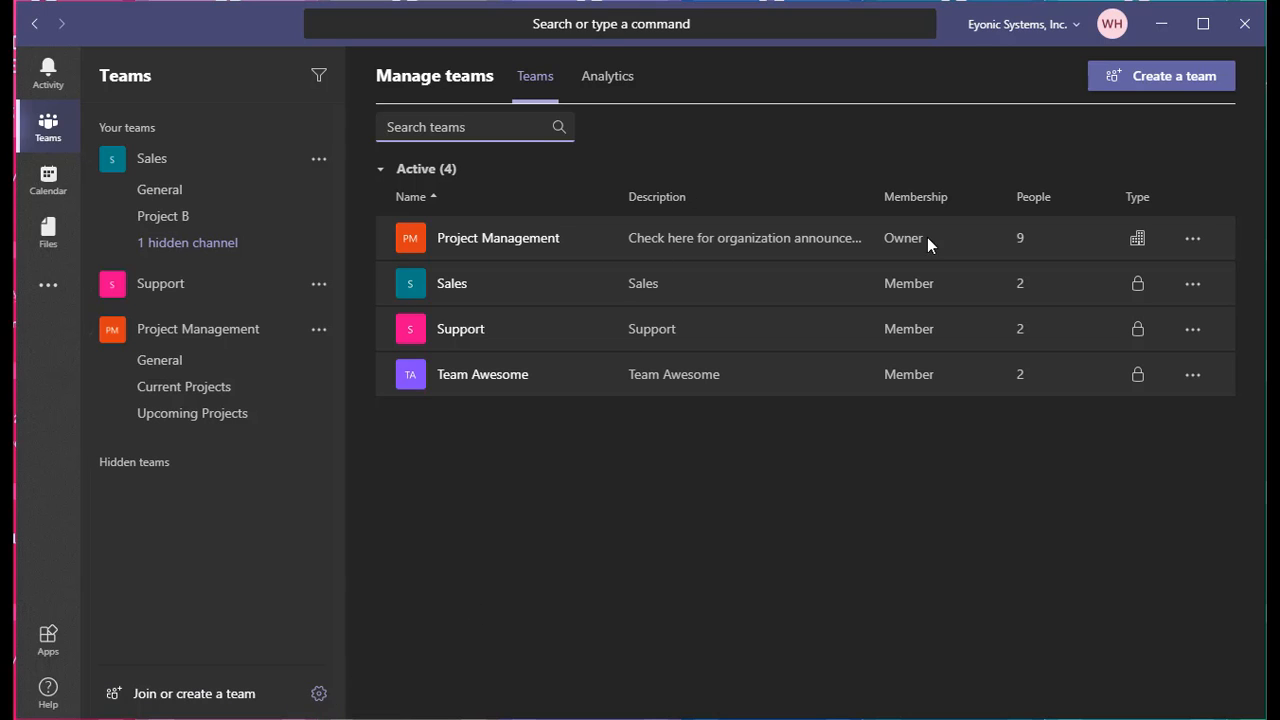
pyautogui.click(446, 284)
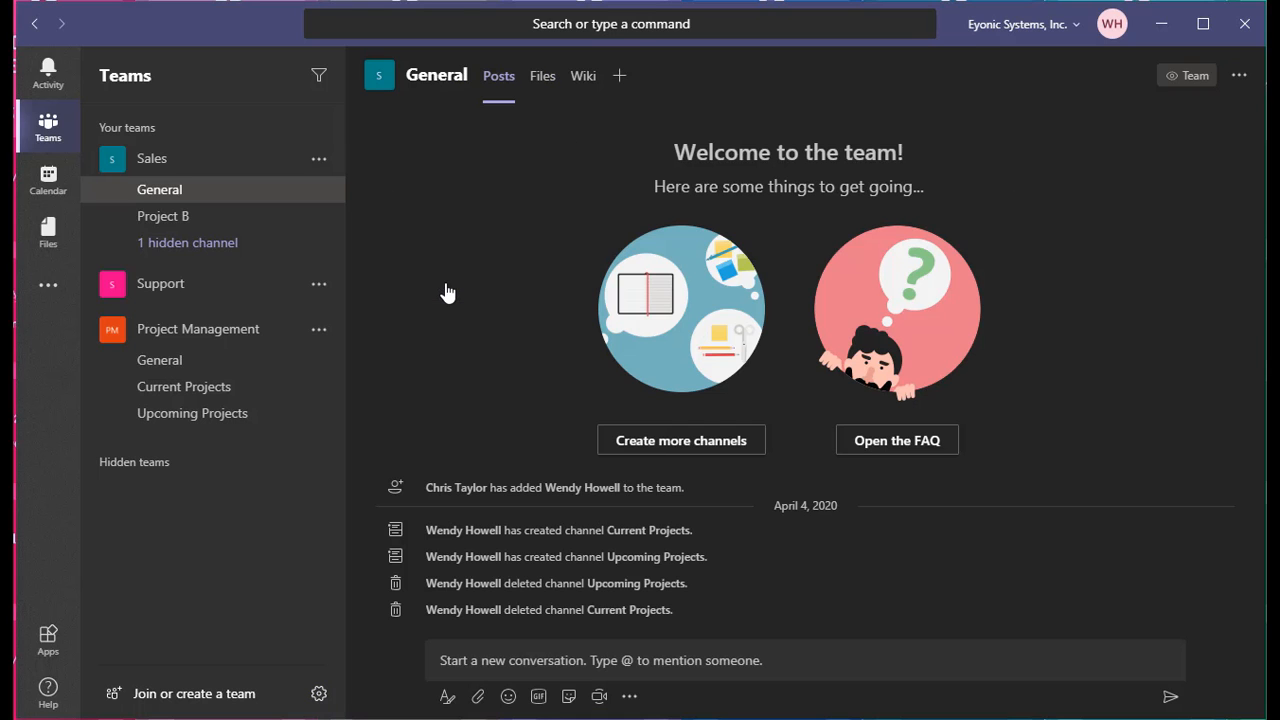
pyautogui.click(320, 694)
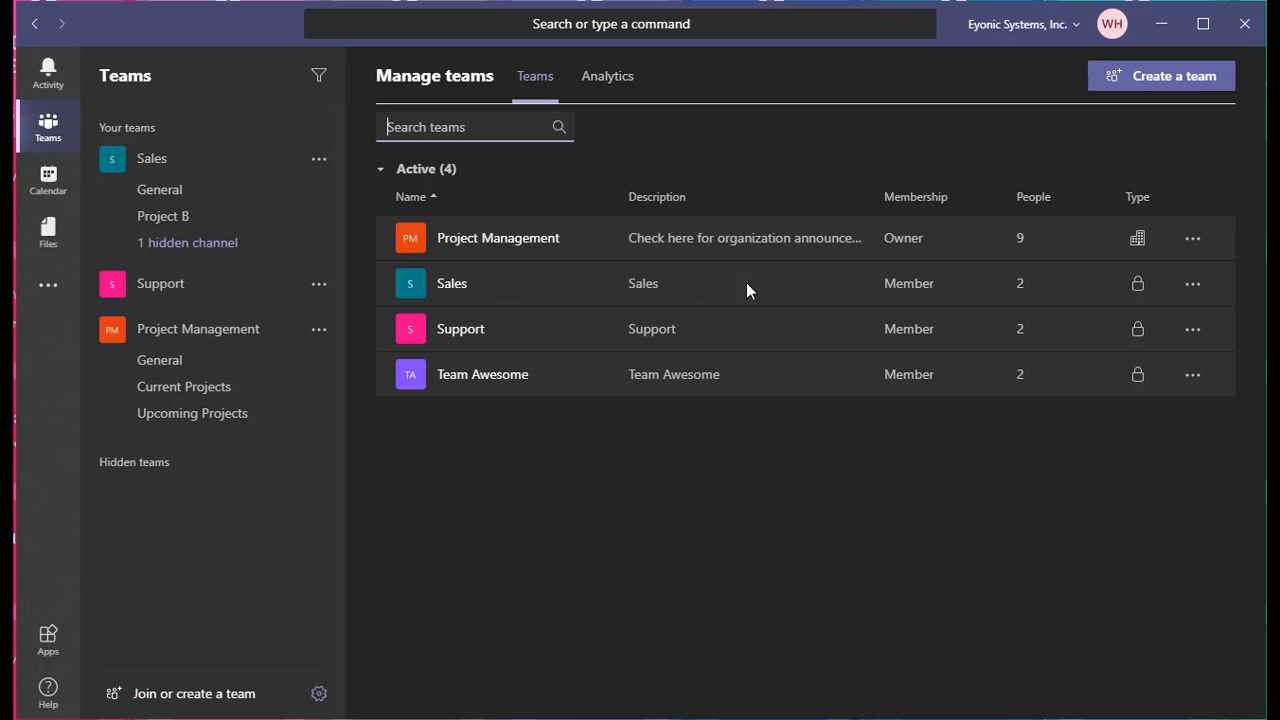
# Review the Sales team's members and analytics, then open the all-teams 7-day Analytics comparison
pyautogui.click(1021, 291)
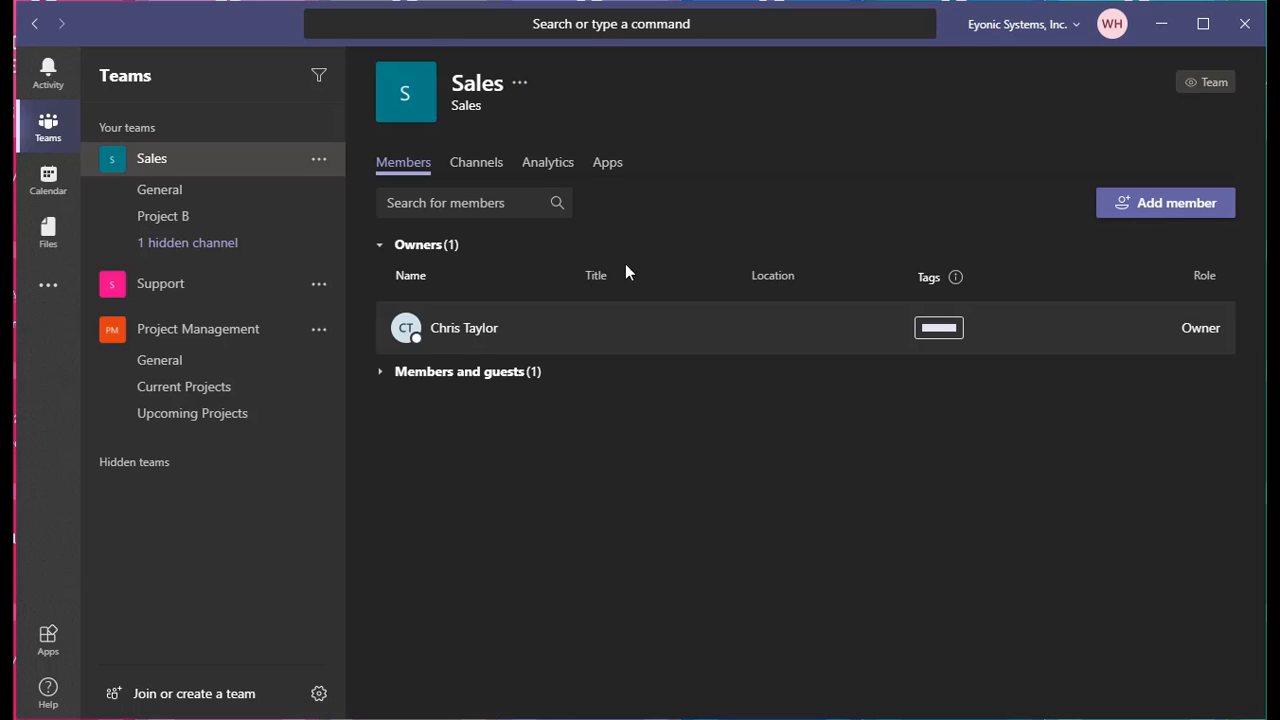
pyautogui.click(440, 373)
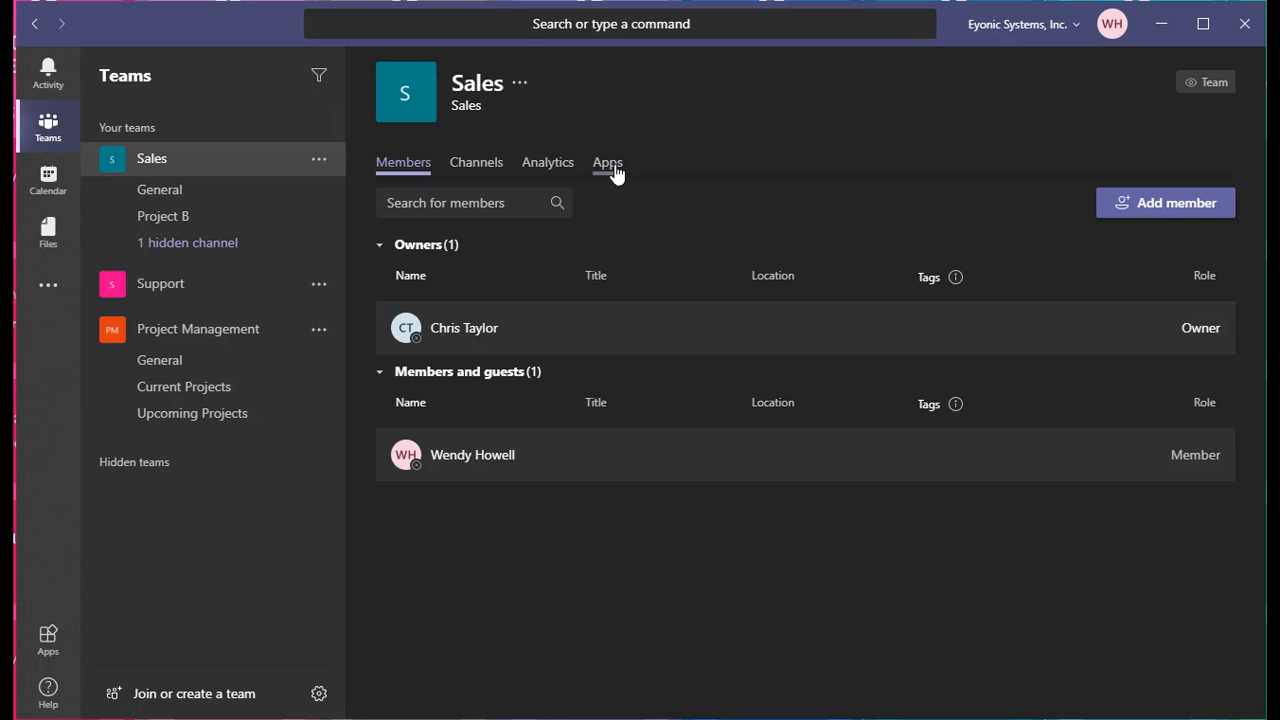
pyautogui.click(548, 168)
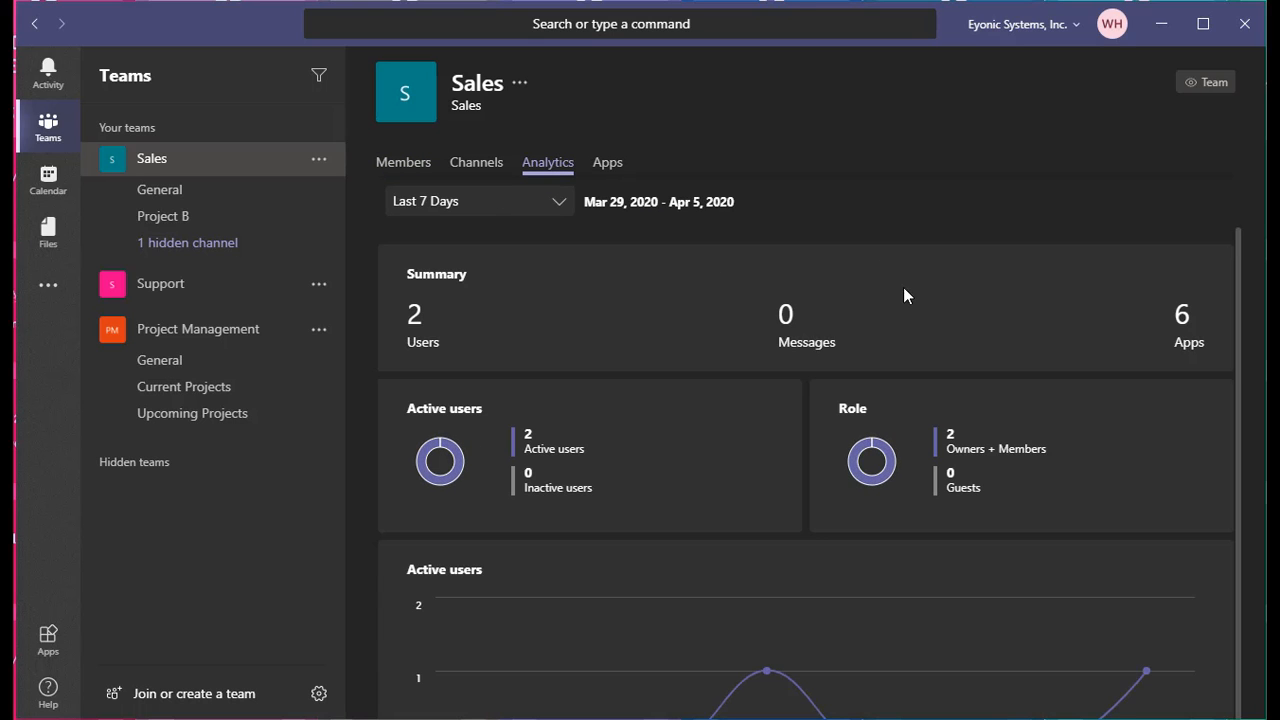
pyautogui.scroll(-4, 971, 457)
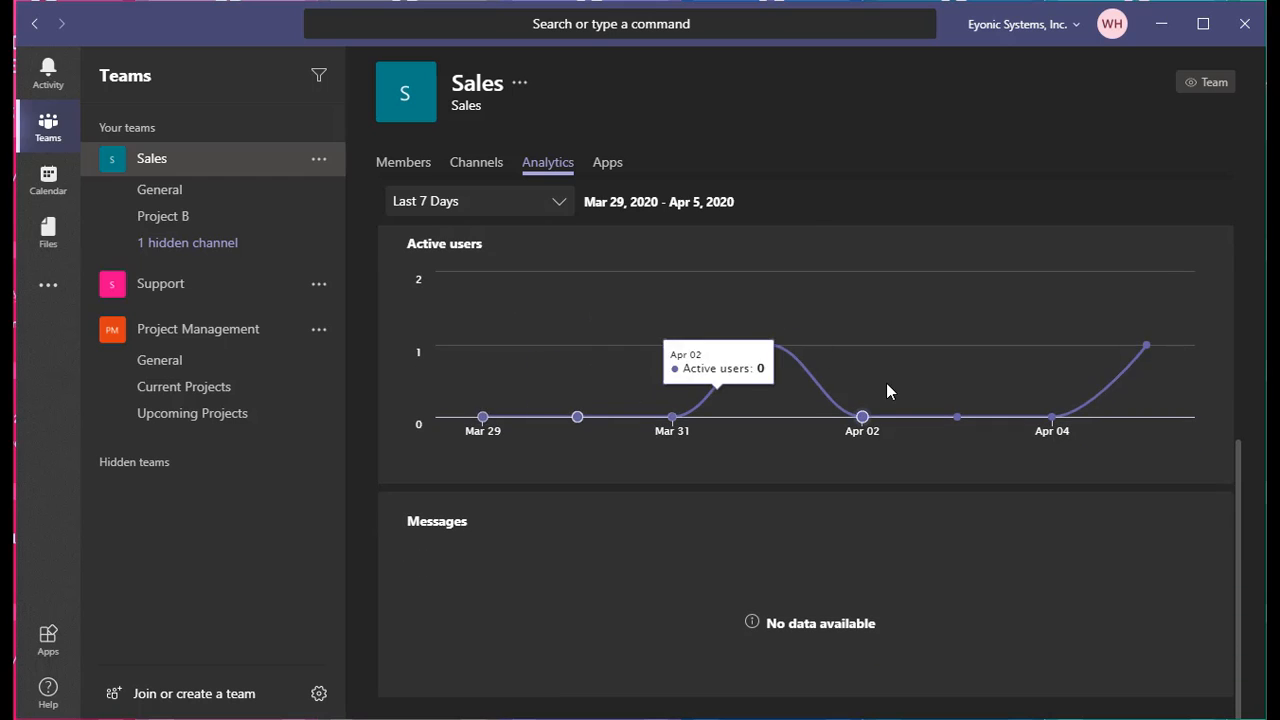
pyautogui.scroll(5, 716, 377)
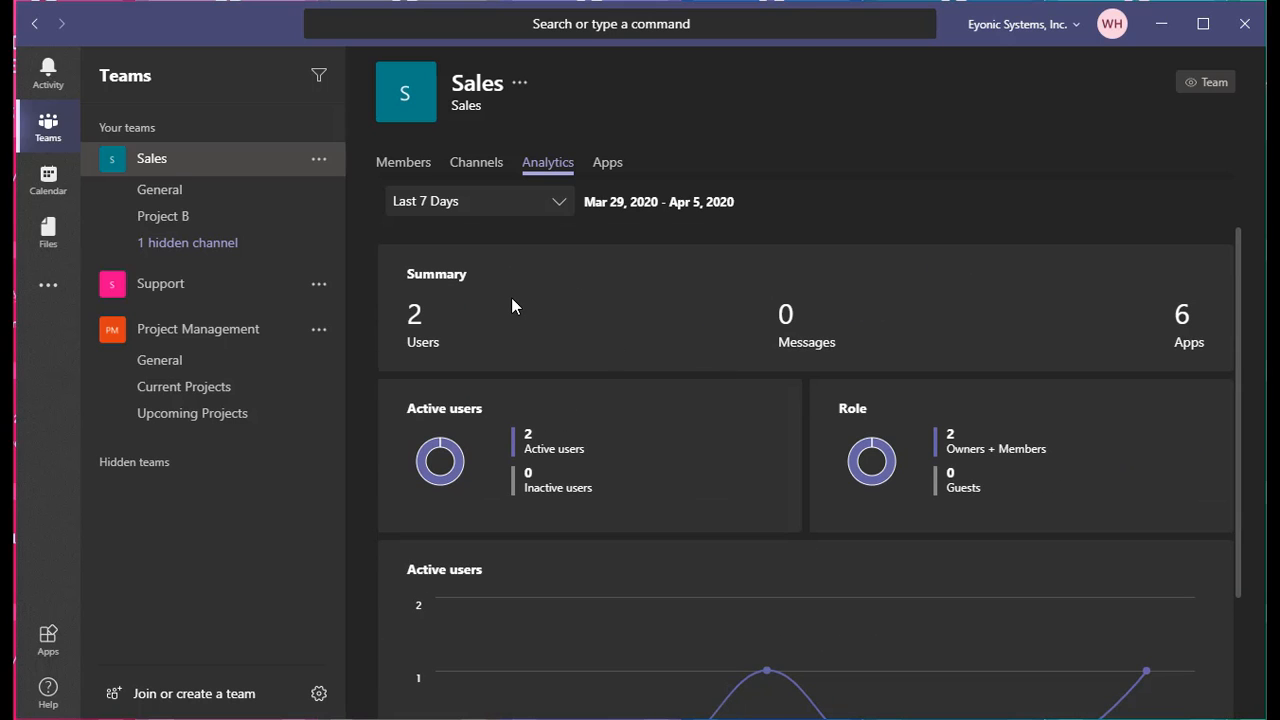
pyautogui.click(319, 693)
pyautogui.click(621, 92)
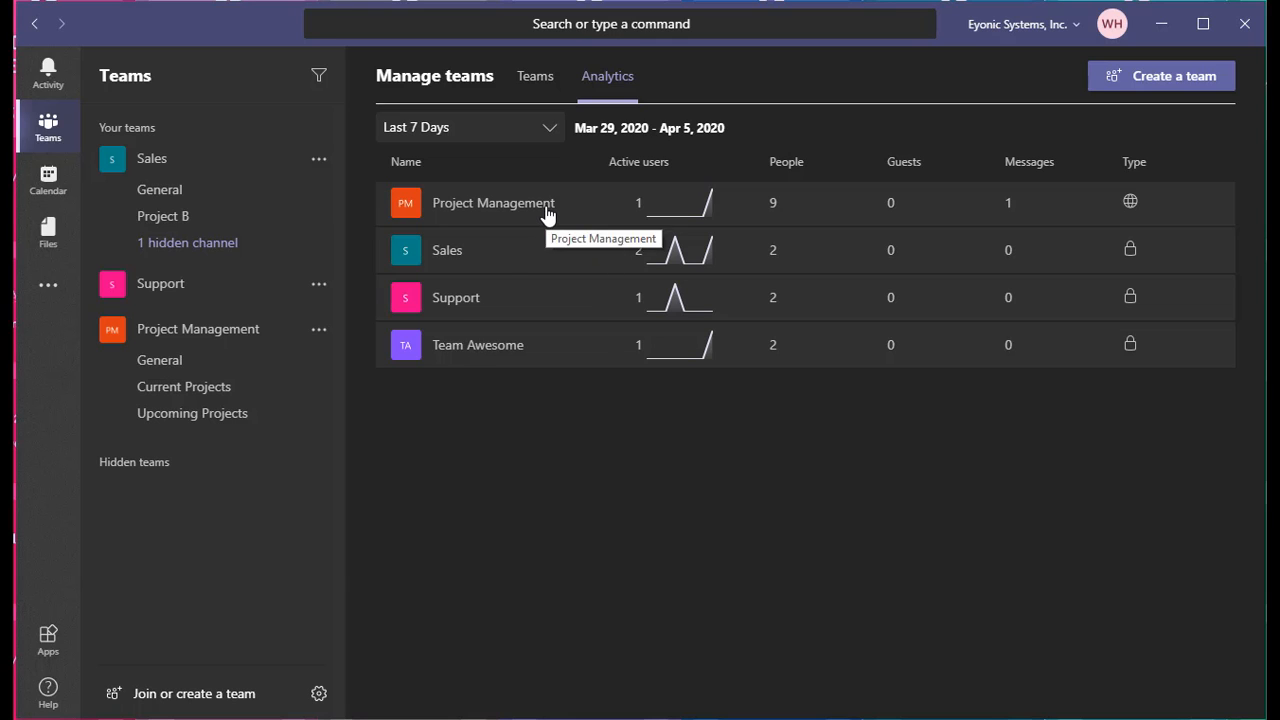
# Review Project Management's analytics (9 users, 1 message, 1.73 MB) and return to Manage teams
pyautogui.click(517, 200)
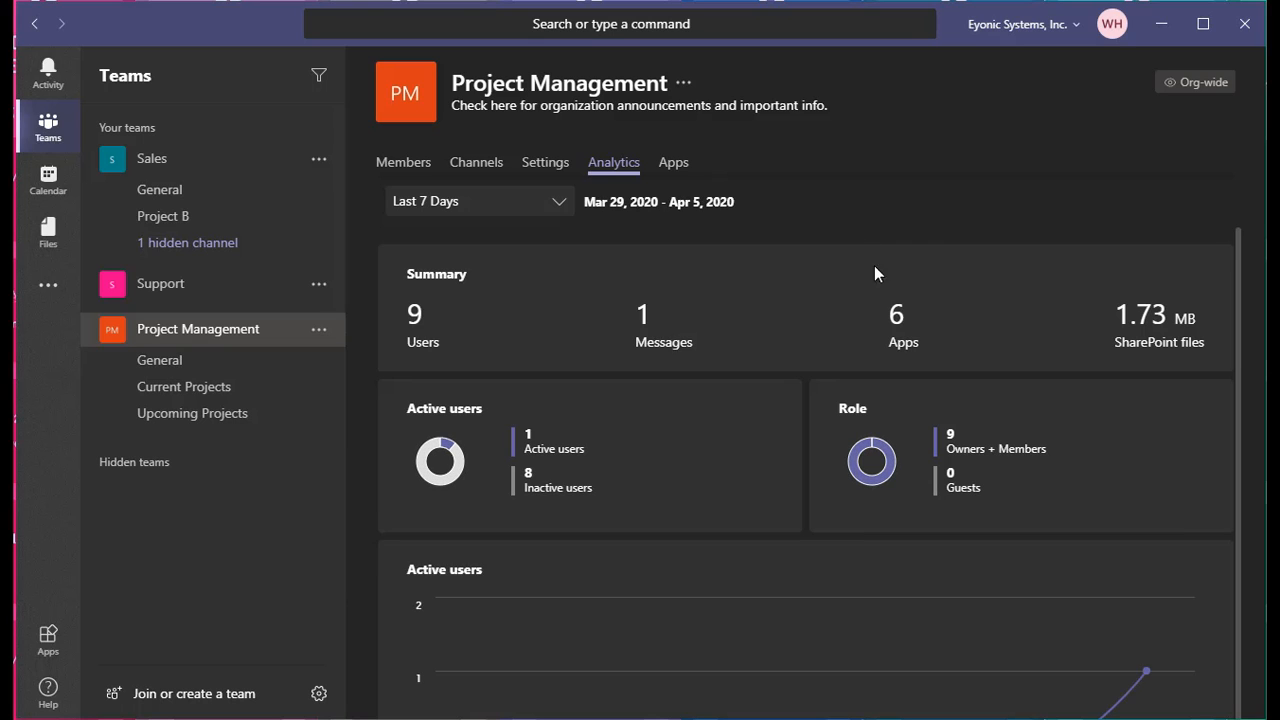
pyautogui.scroll(-3, 847, 514)
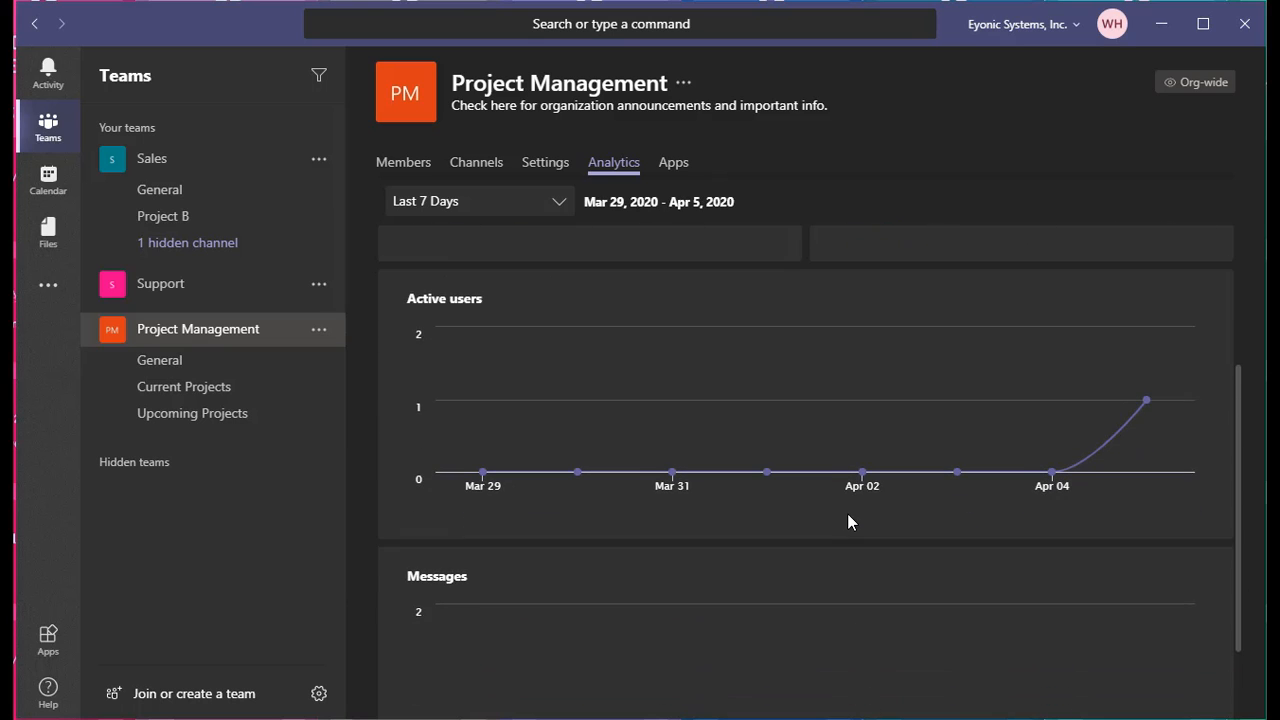
pyautogui.scroll(3, 847, 513)
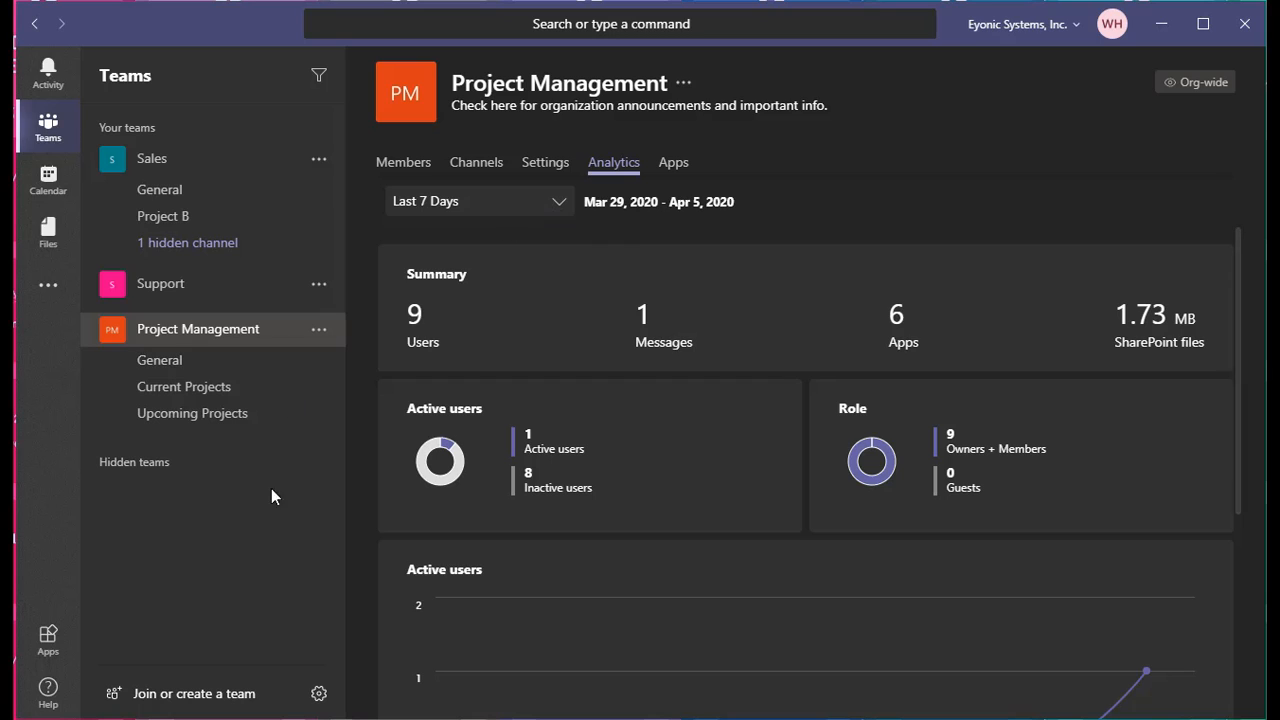
pyautogui.click(318, 697)
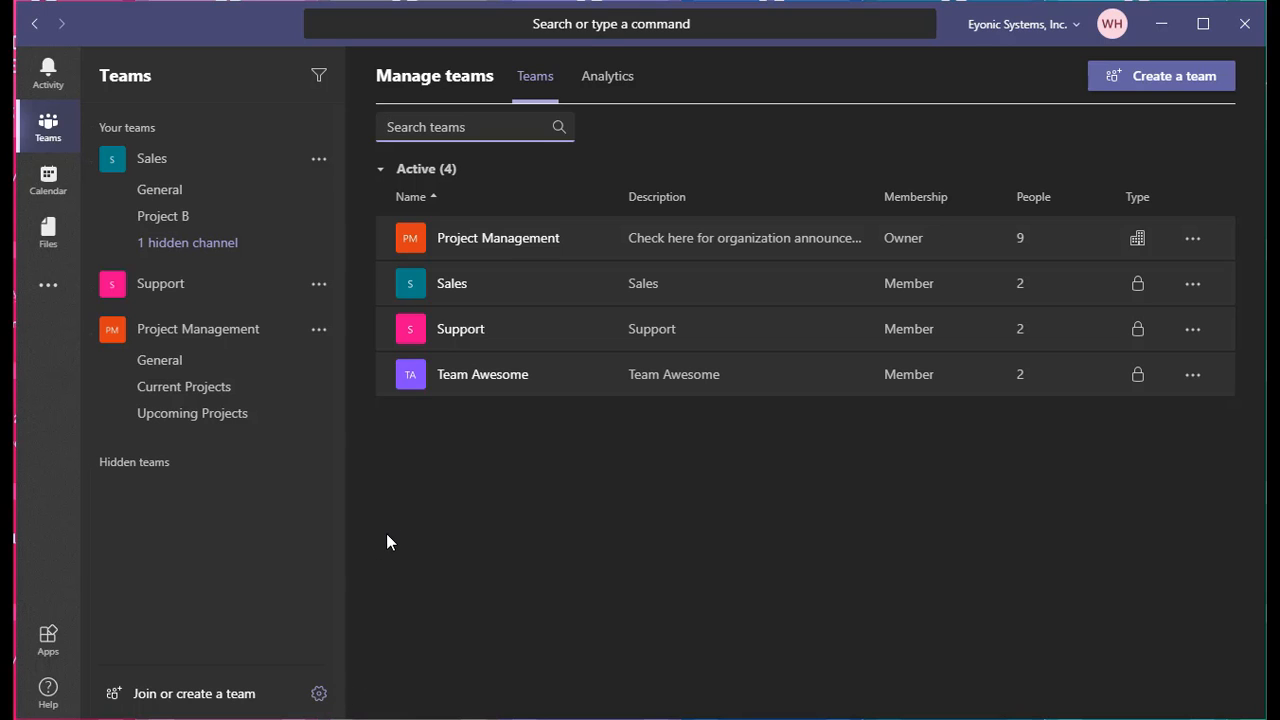
# Open the Sales General channel posts, then collapse and re-expand Sales in the sidebar
pyautogui.click(185, 197)
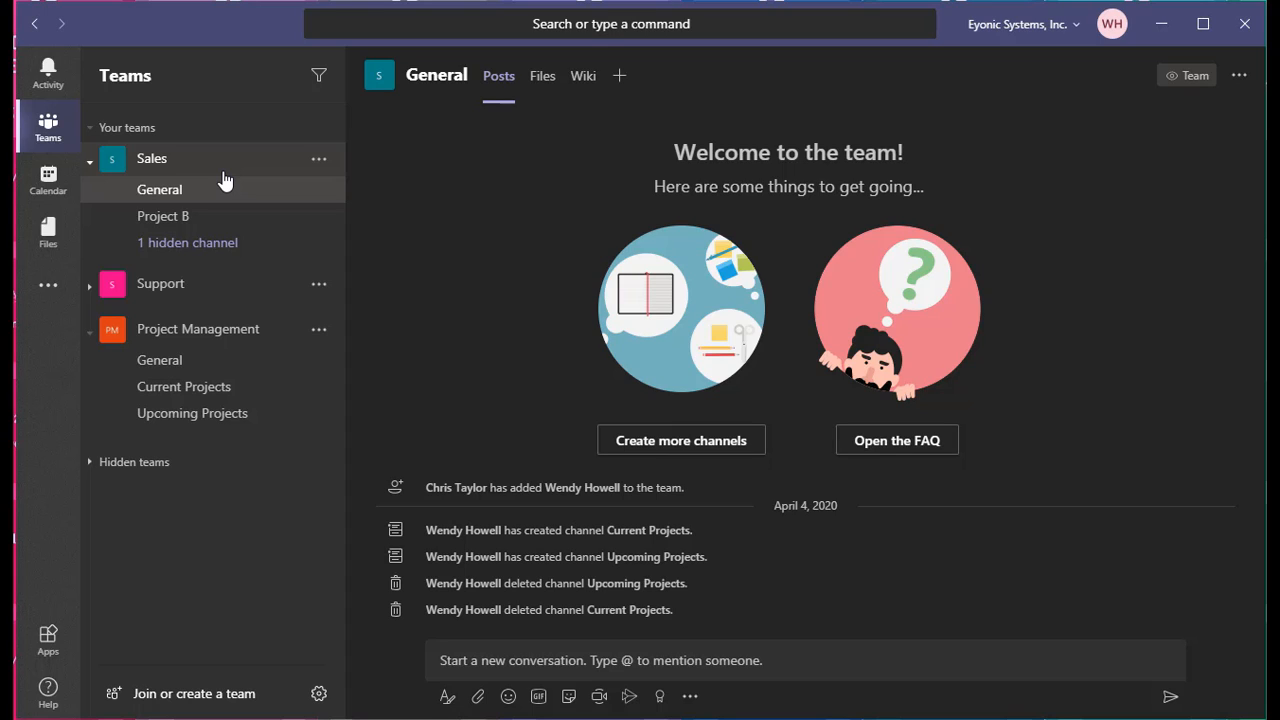
pyautogui.click(186, 168)
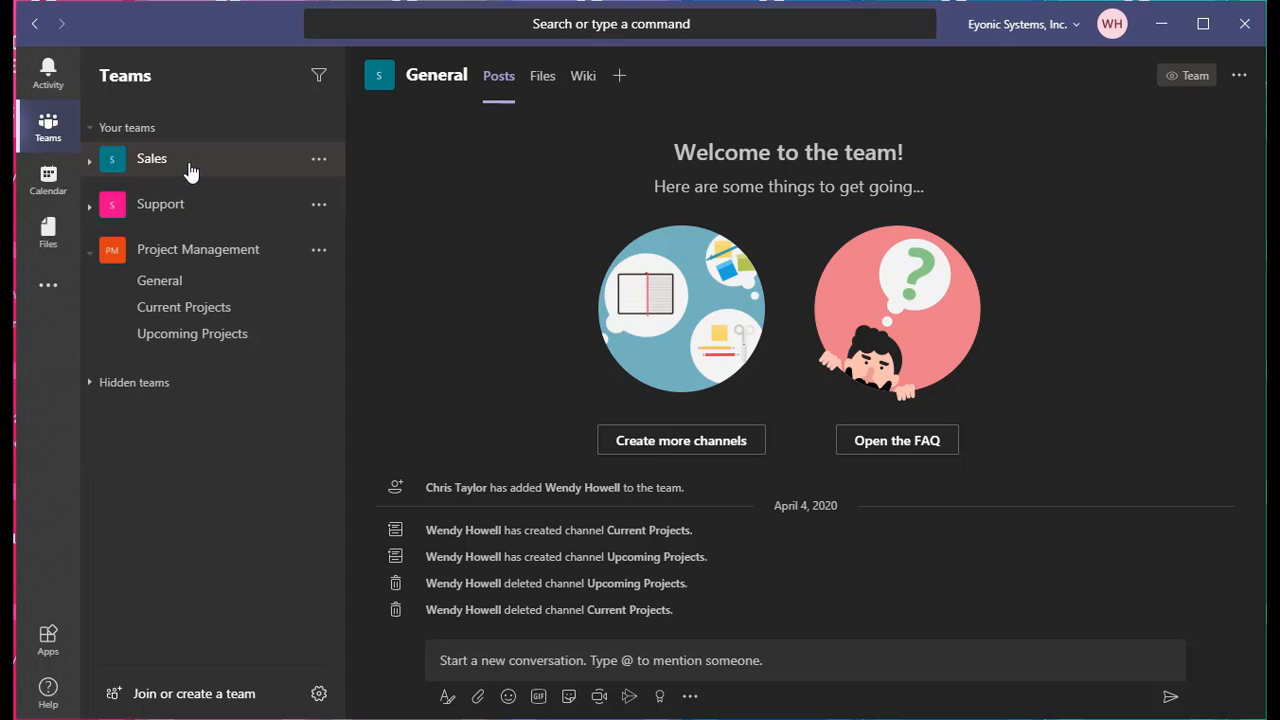
pyautogui.click(96, 168)
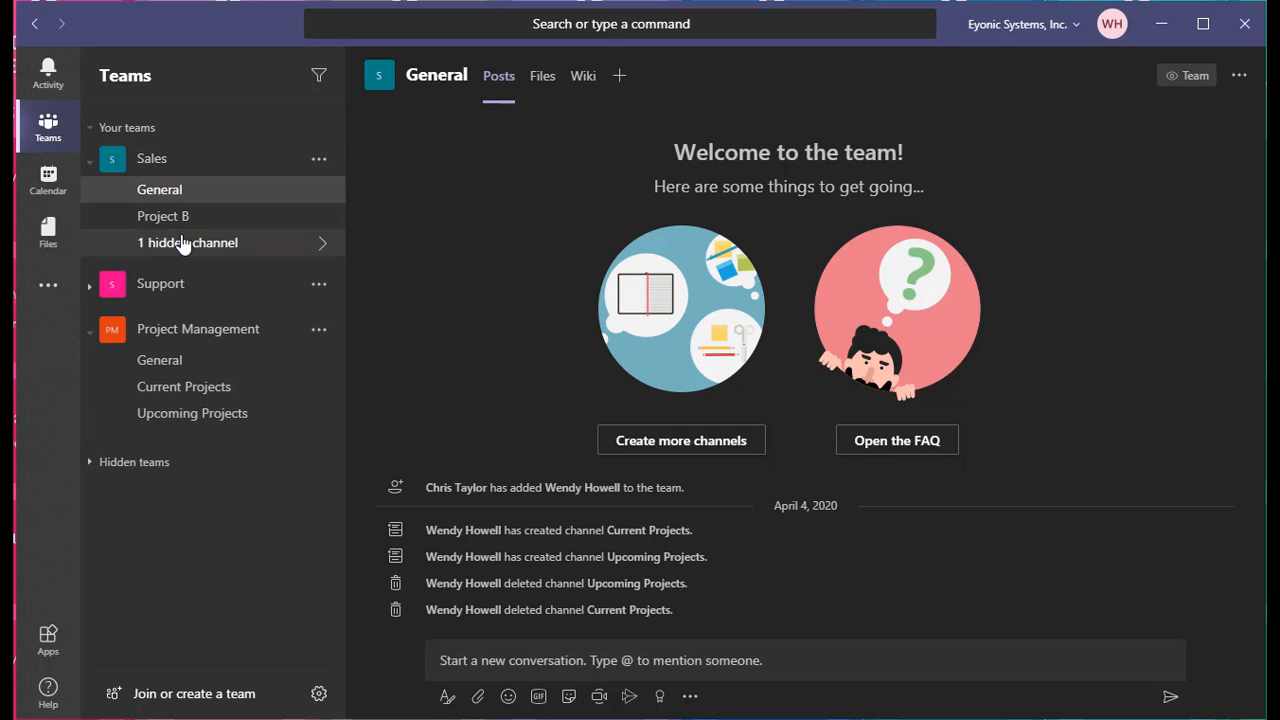